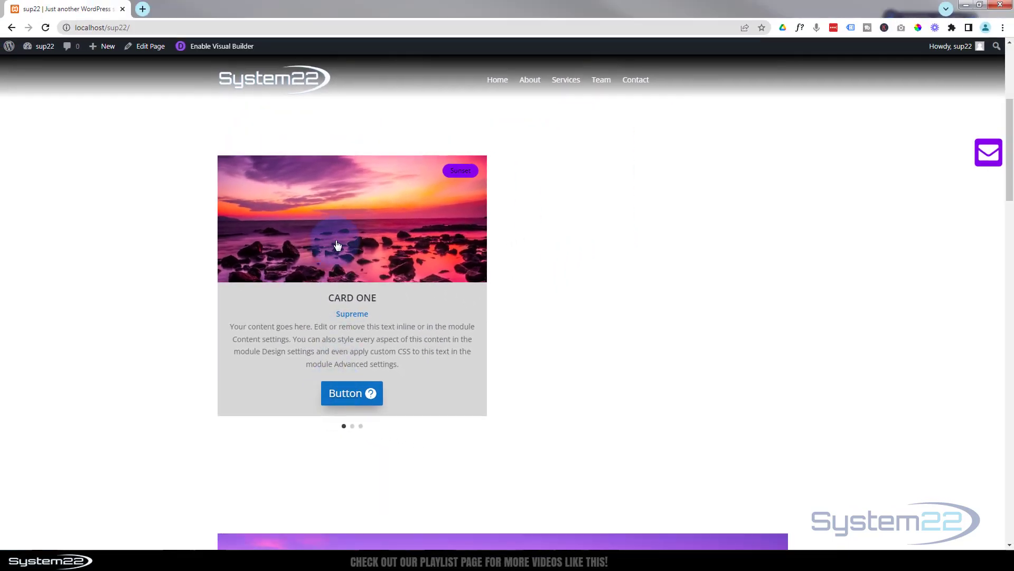
Preview the lightbox image on card one, the popup video on card two and the button popup on card three
{"action": "left_click", "coordinate": [421, 202]}
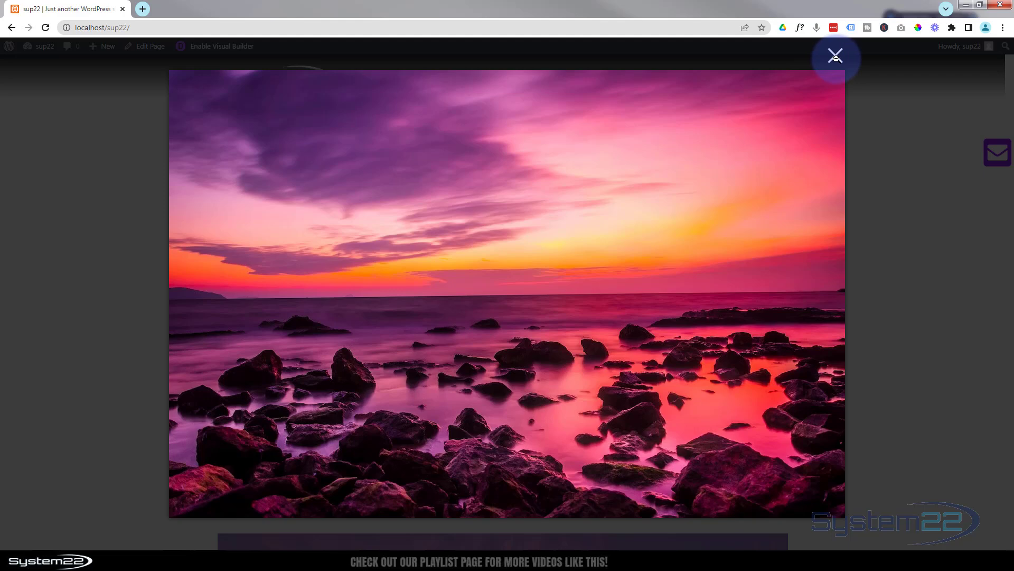
{"action": "left_click", "coordinate": [838, 59]}
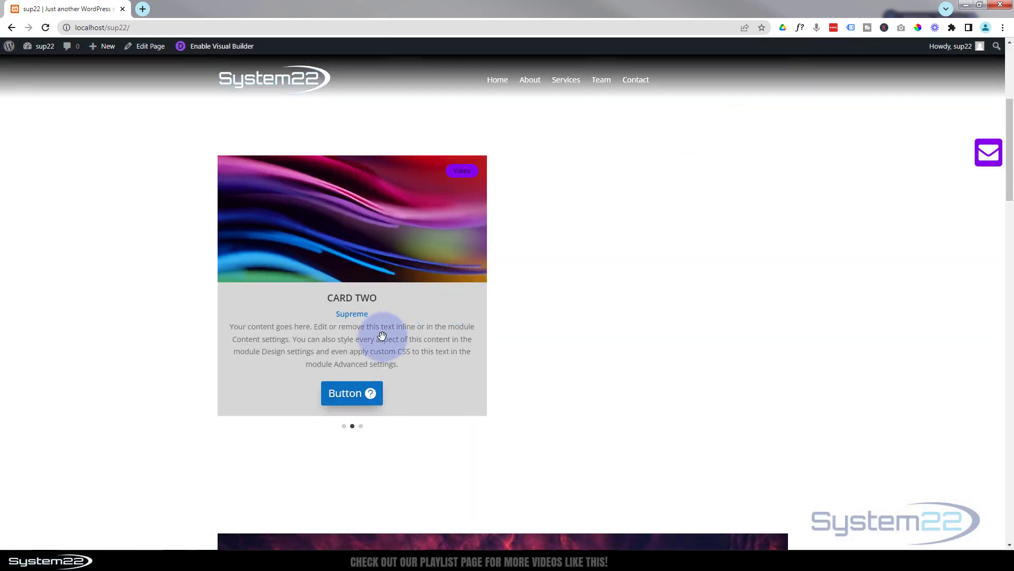
{"action": "left_click", "coordinate": [390, 243]}
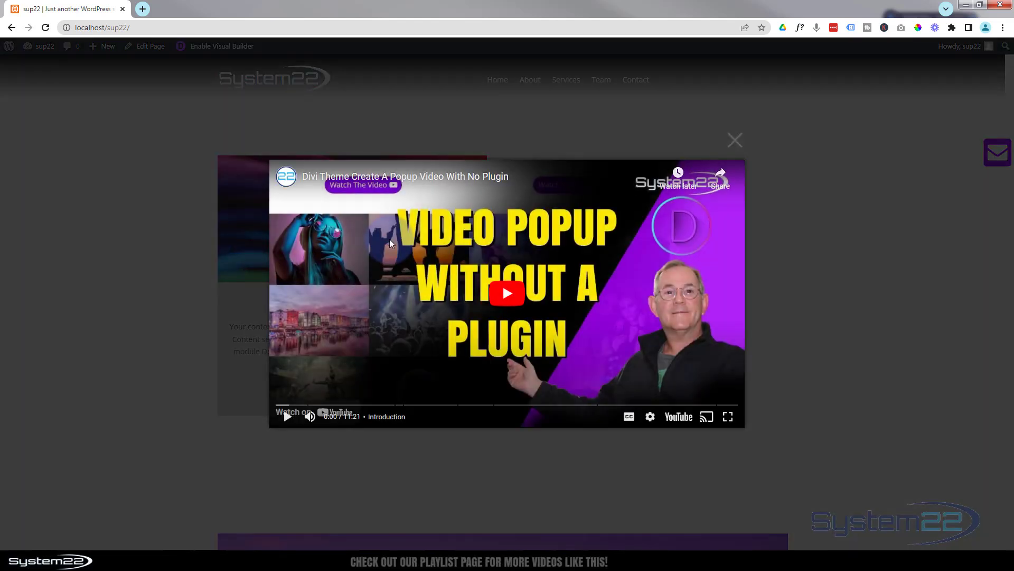
{"action": "left_click", "coordinate": [735, 142]}
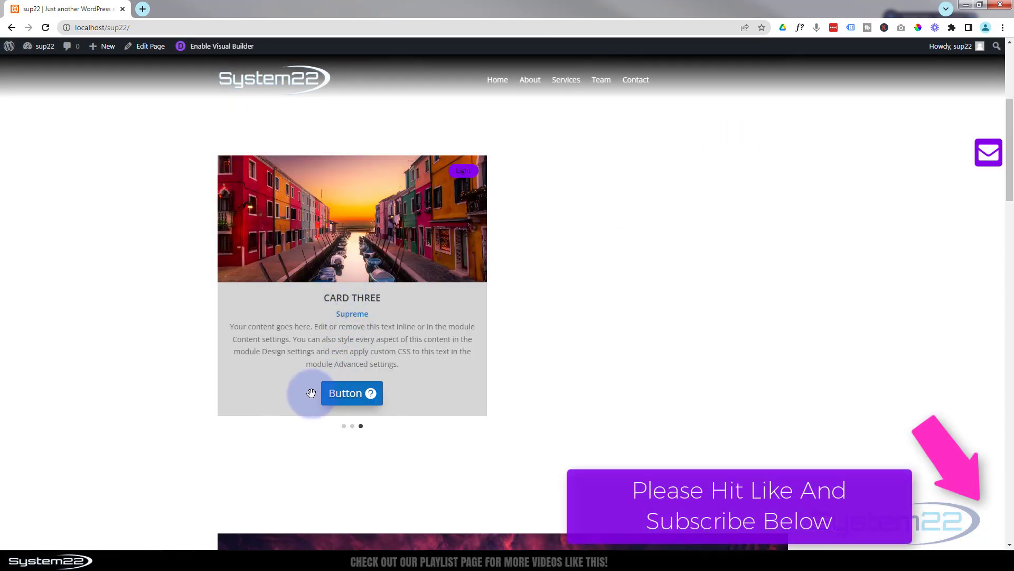
{"action": "left_click", "coordinate": [347, 397]}
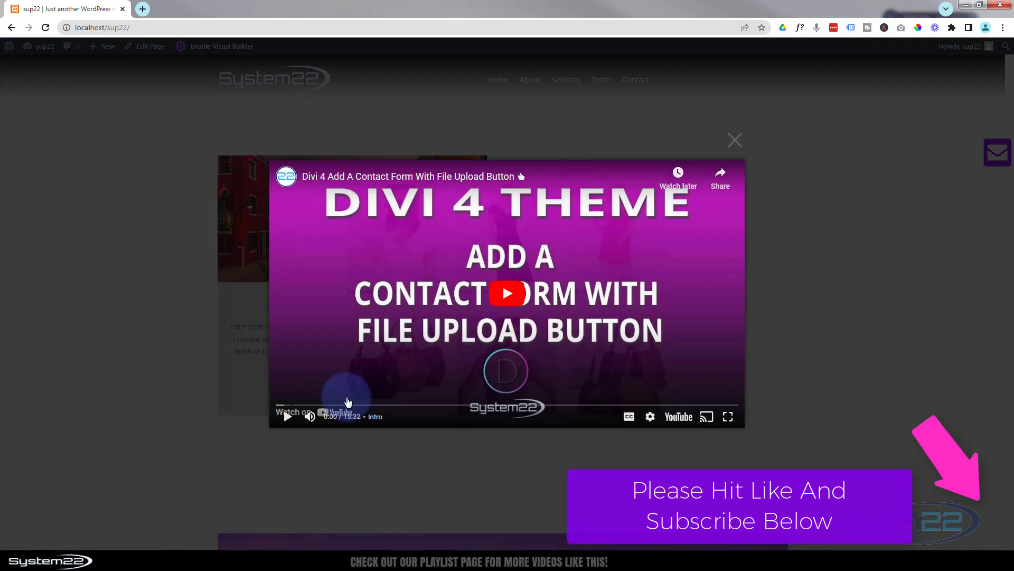
{"action": "left_click", "coordinate": [734, 141]}
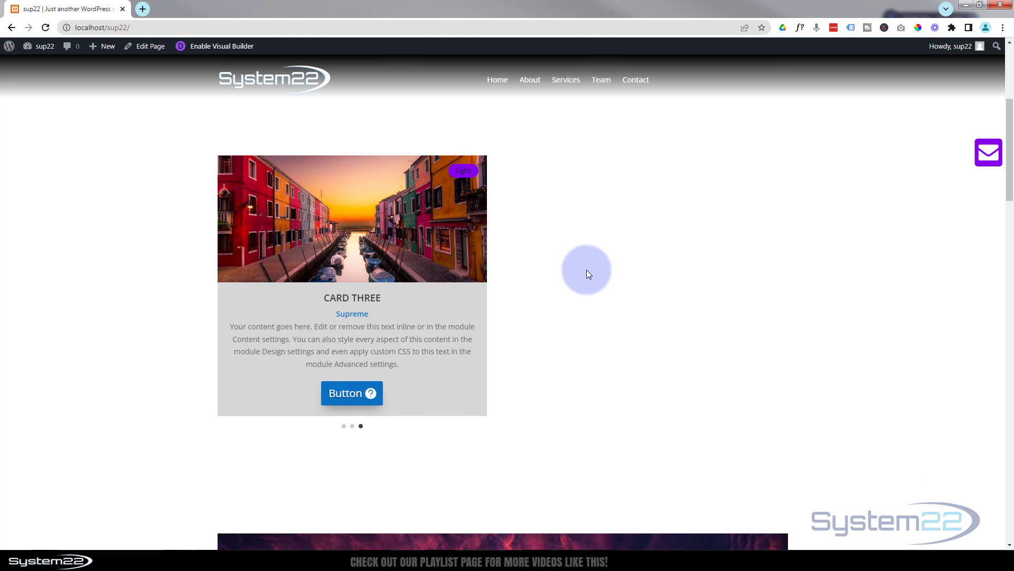
Open the page in the Visual Builder and delete the existing card carousel module beside the empty column
{"action": "left_click", "coordinate": [204, 45]}
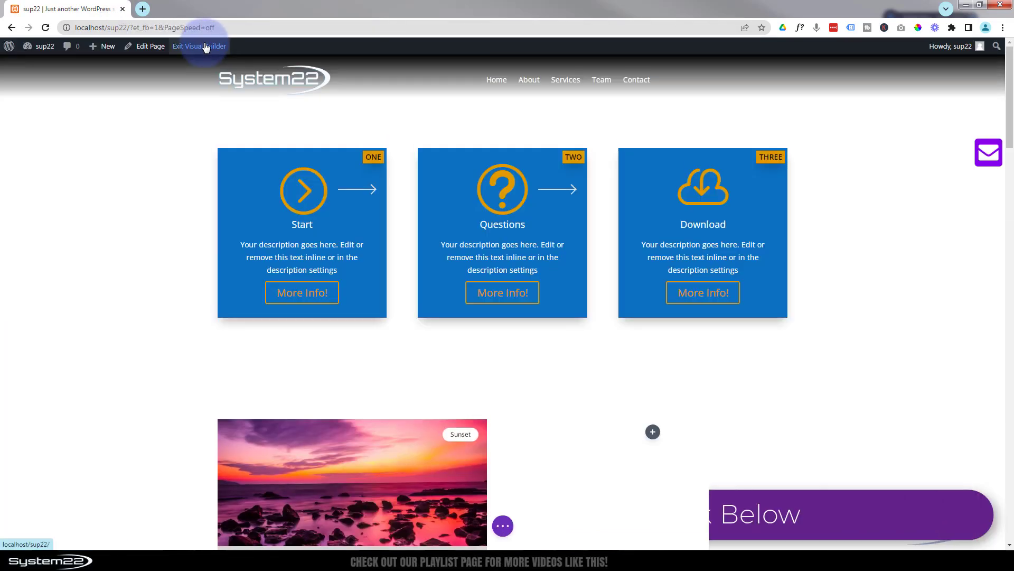
{"action": "scroll", "coordinate": [153, 269], "scroll_direction": "down", "scroll_amount": 6}
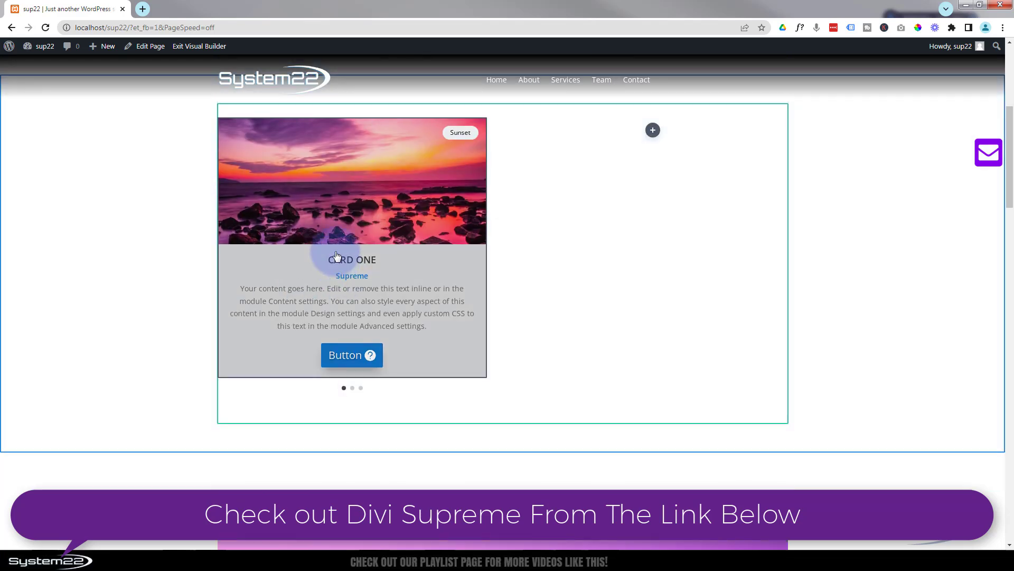
{"action": "scroll", "coordinate": [339, 256], "scroll_direction": "up", "scroll_amount": 1}
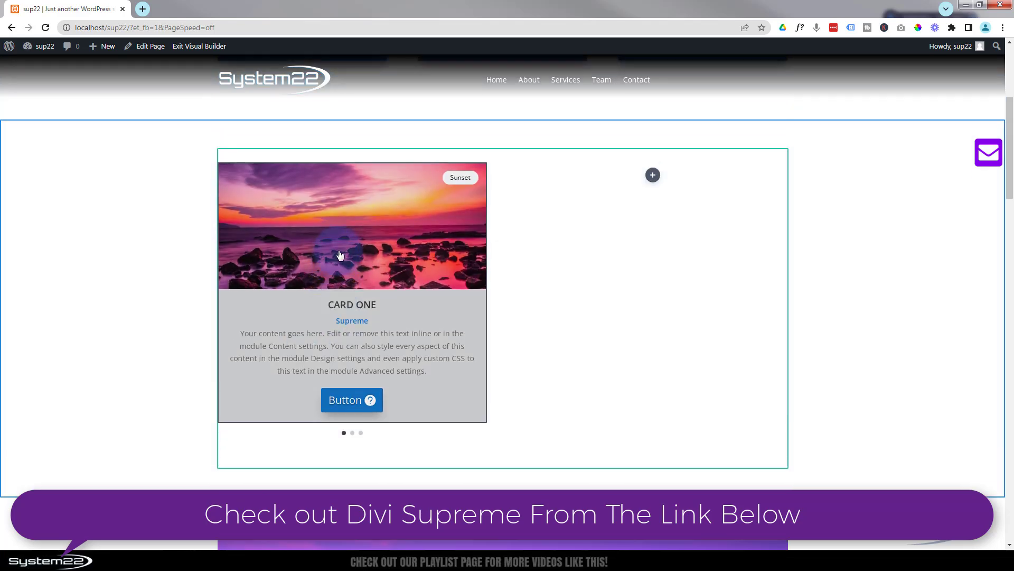
{"action": "mouse_move", "coordinate": [338, 254]}
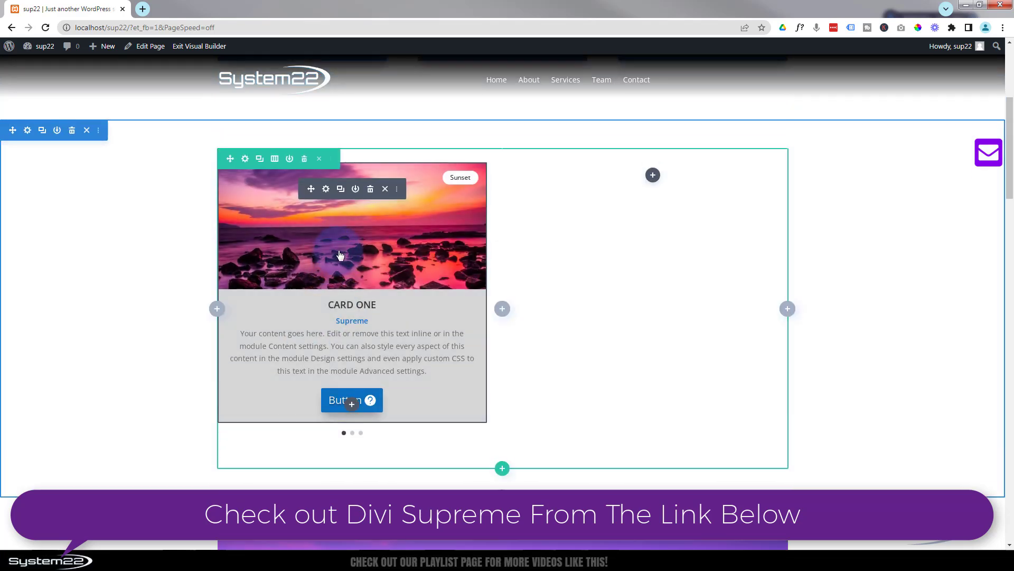
{"action": "left_click", "coordinate": [371, 190]}
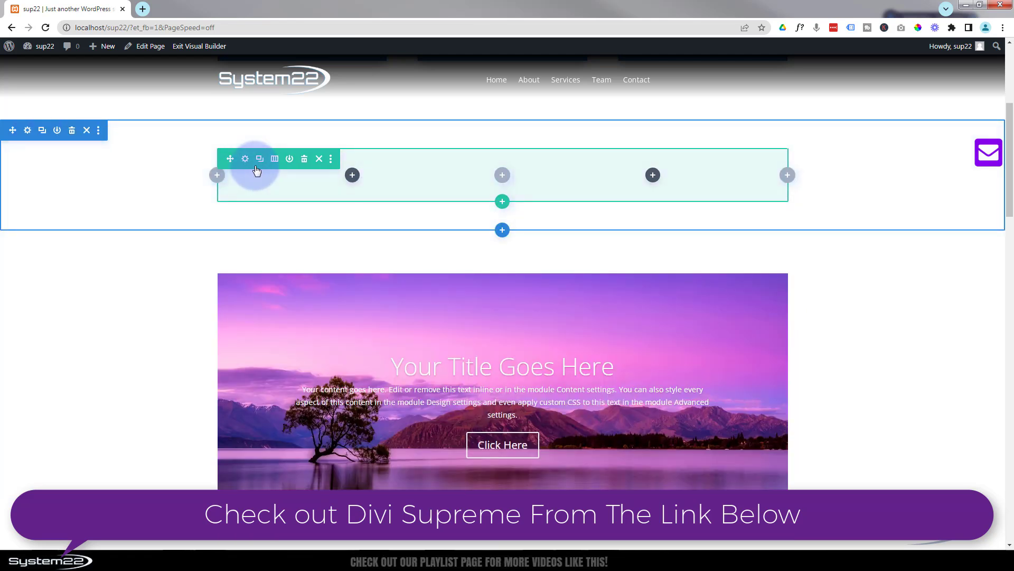
Insert a Supreme Card Carousel module into the first column of the emptied two-column row
{"action": "left_click", "coordinate": [353, 177]}
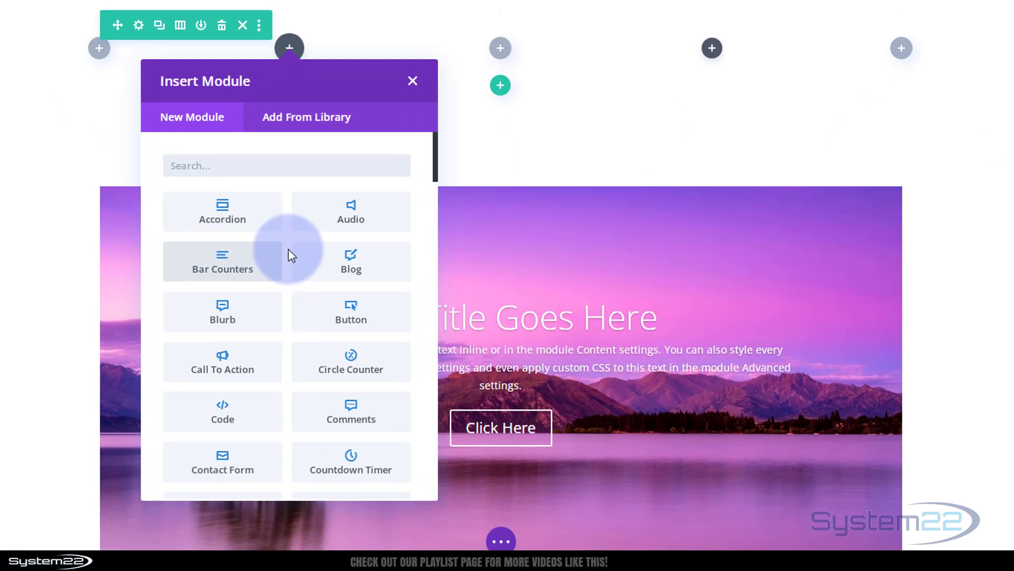
{"action": "scroll", "coordinate": [290, 254], "scroll_direction": "down", "scroll_amount": 10}
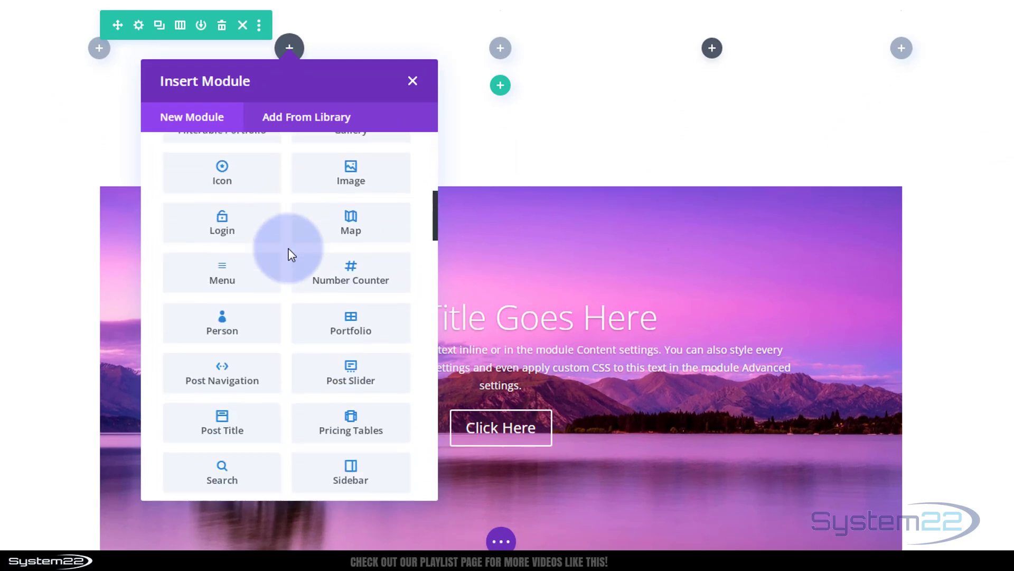
{"action": "scroll", "coordinate": [291, 254], "scroll_direction": "down", "scroll_amount": 2}
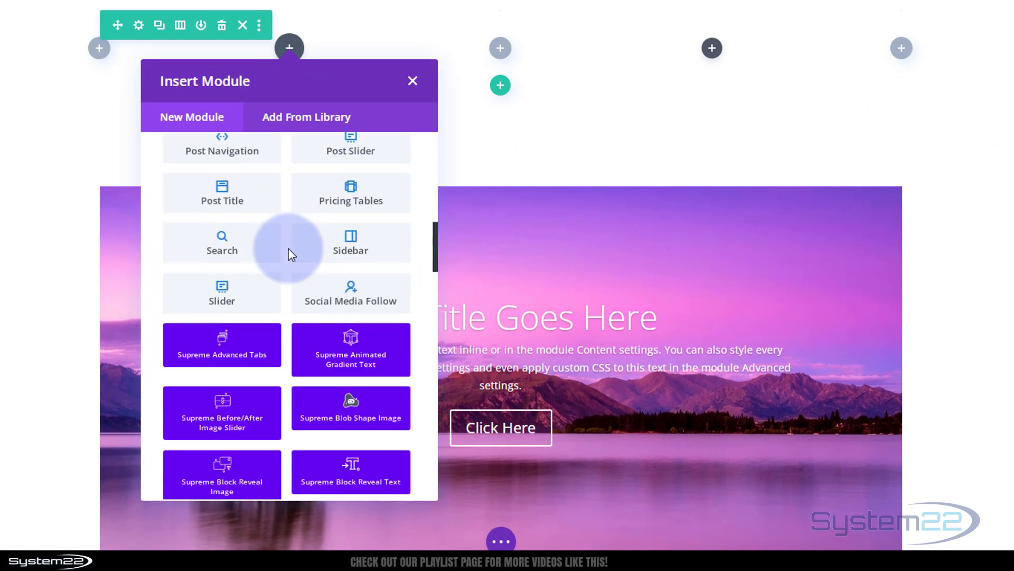
{"action": "scroll", "coordinate": [292, 254], "scroll_direction": "down", "scroll_amount": 10}
{"action": "scroll", "coordinate": [286, 300], "scroll_direction": "down", "scroll_amount": 12}
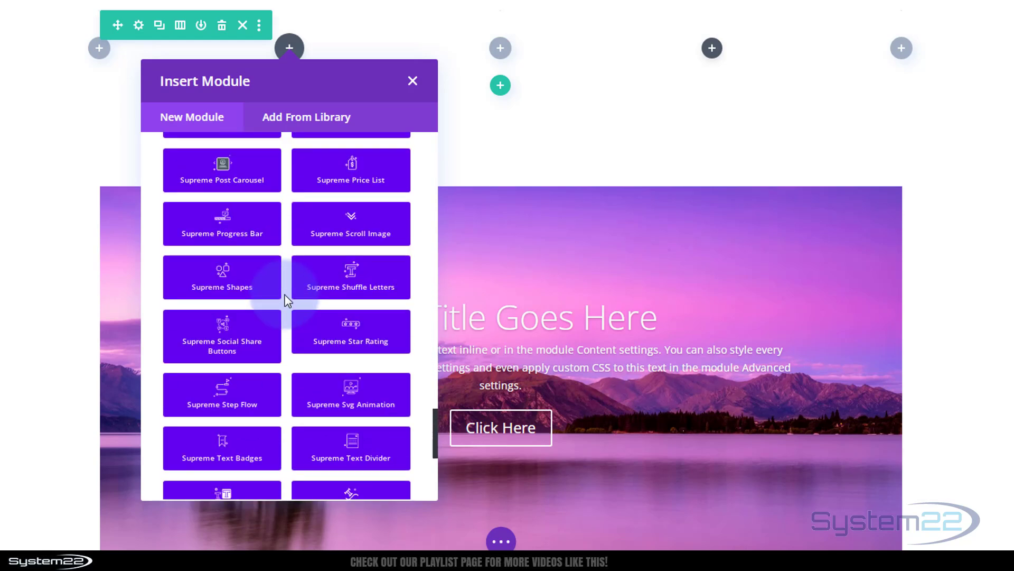
{"action": "scroll", "coordinate": [287, 300], "scroll_direction": "down", "scroll_amount": 5}
{"action": "scroll", "coordinate": [287, 300], "scroll_direction": "up", "scroll_amount": 7}
{"action": "scroll", "coordinate": [286, 300], "scroll_direction": "up", "scroll_amount": 10}
{"action": "scroll", "coordinate": [286, 299], "scroll_direction": "up", "scroll_amount": 10}
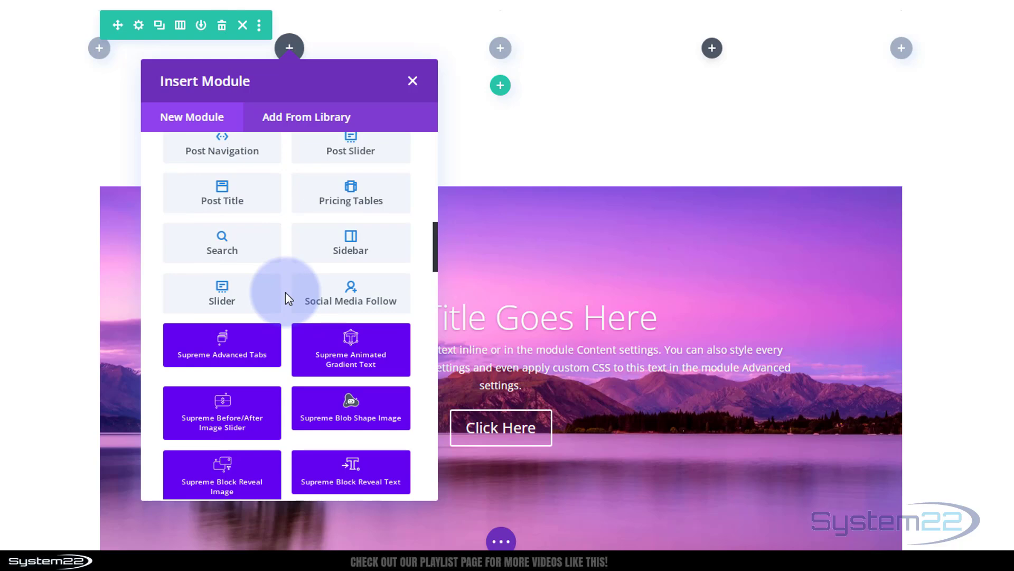
{"action": "scroll", "coordinate": [258, 417], "scroll_direction": "down", "scroll_amount": 3}
{"action": "scroll", "coordinate": [259, 417], "scroll_direction": "down", "scroll_amount": 3}
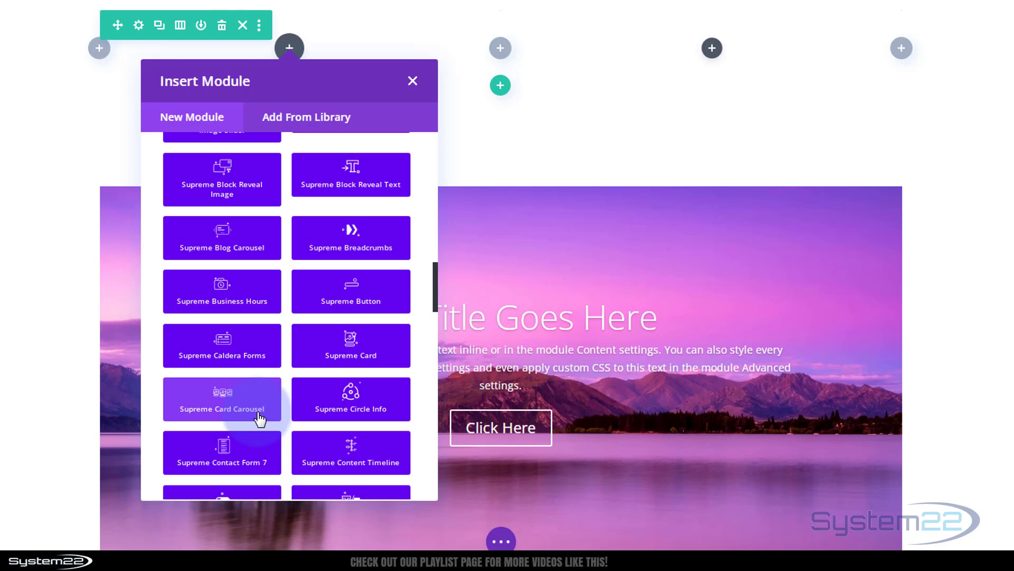
{"action": "left_click", "coordinate": [184, 402]}
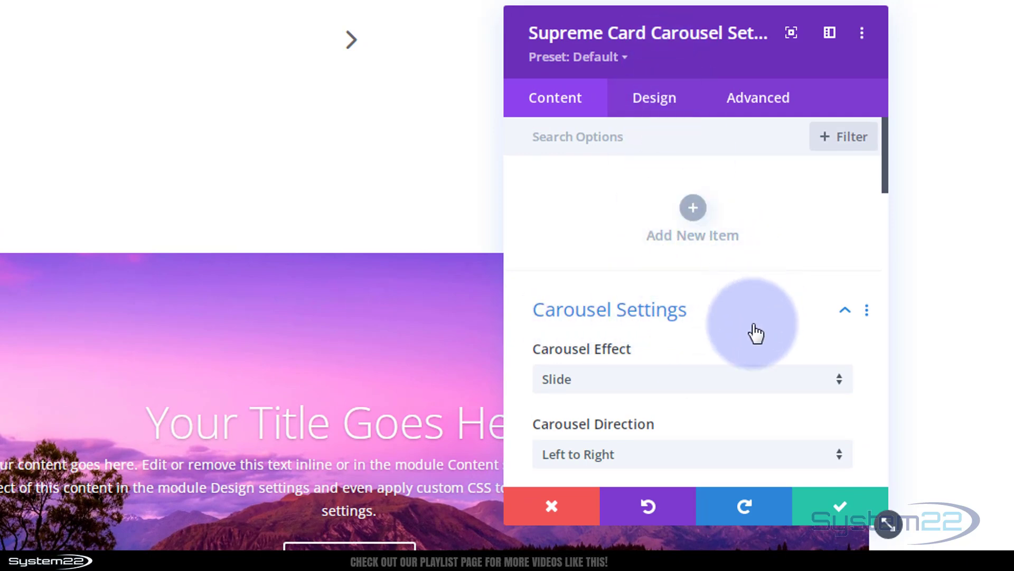
Set the carousel effect to Flip and check the carousel direction options without changing them
{"action": "scroll", "coordinate": [755, 325], "scroll_direction": "down", "scroll_amount": 2}
{"action": "scroll", "coordinate": [755, 323], "scroll_direction": "down", "scroll_amount": 2}
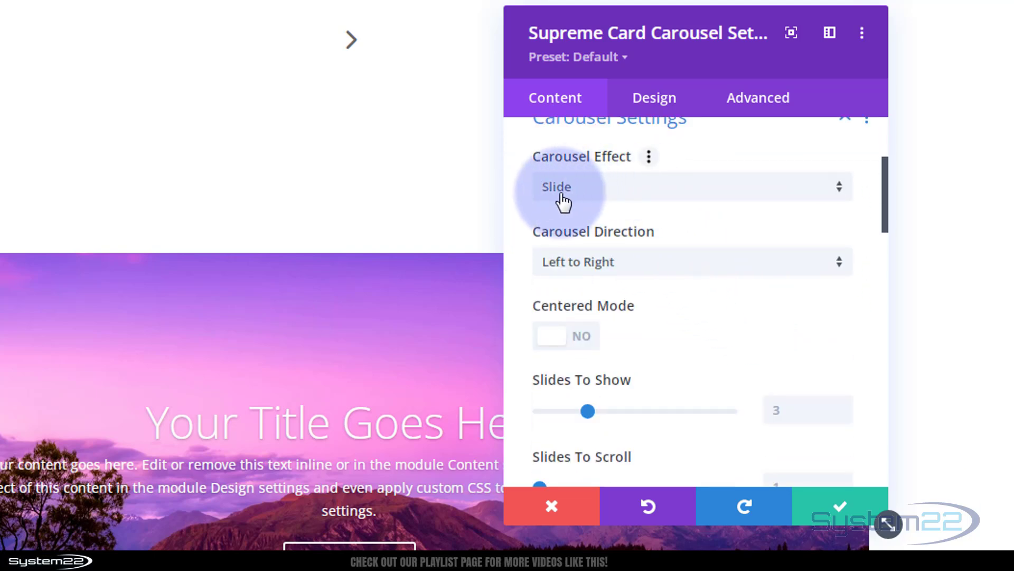
{"action": "left_click", "coordinate": [691, 199]}
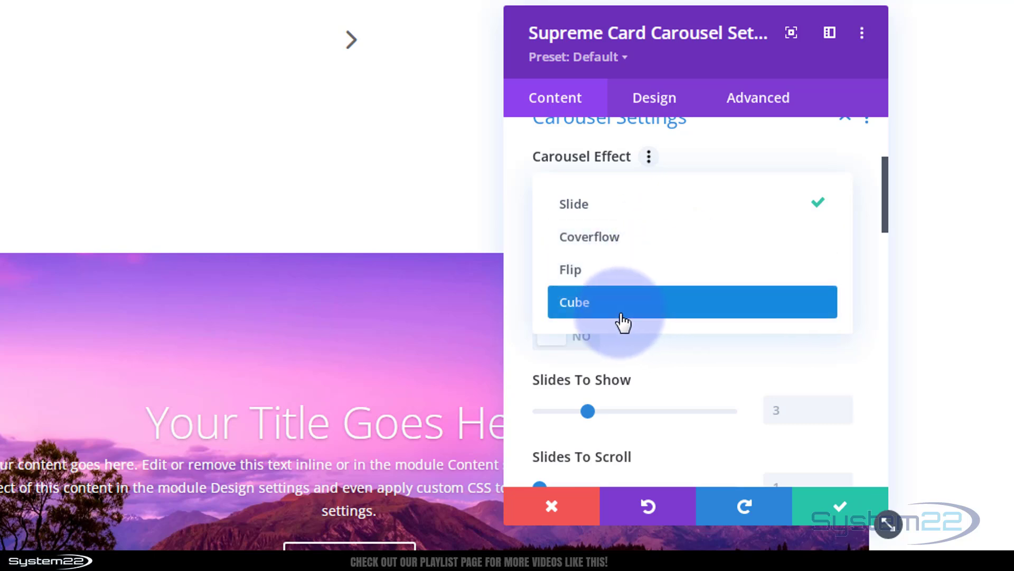
{"action": "left_click", "coordinate": [583, 272]}
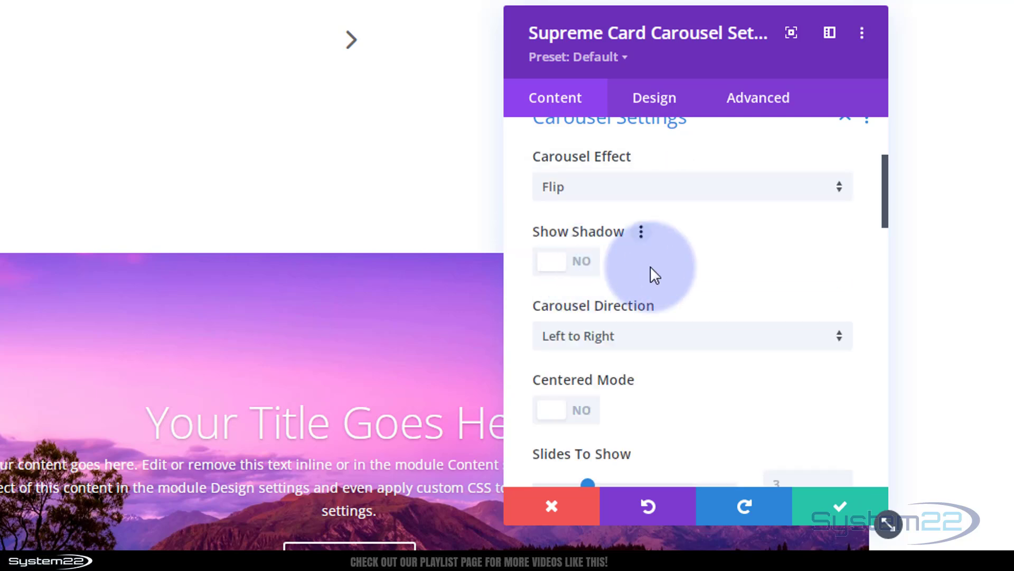
{"action": "left_click", "coordinate": [673, 344]}
{"action": "left_click", "coordinate": [523, 338]}
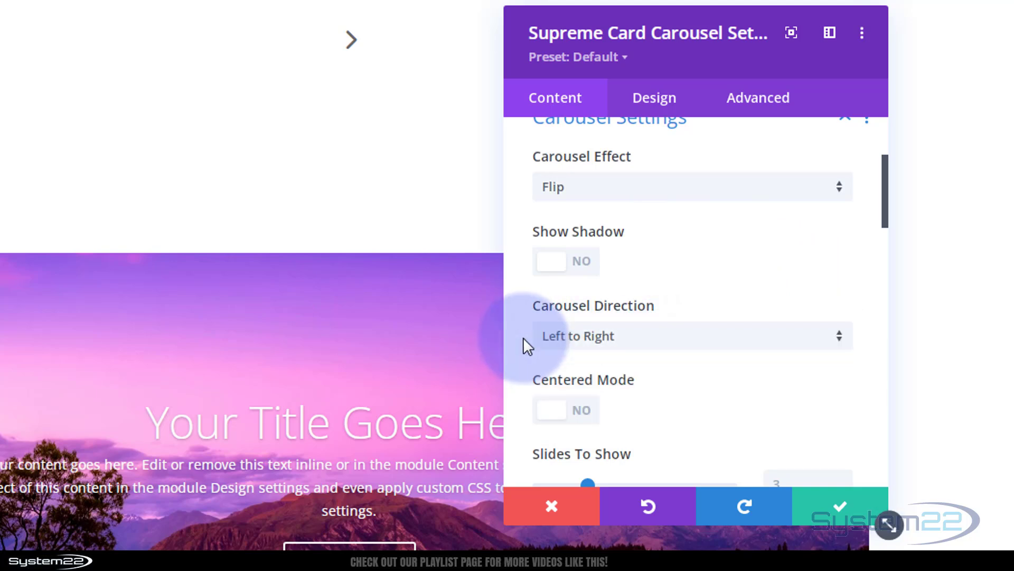
Review the centered mode, slide count and multiple row options, and set the slider speed to 800
{"action": "scroll", "coordinate": [720, 370], "scroll_direction": "down", "scroll_amount": 3}
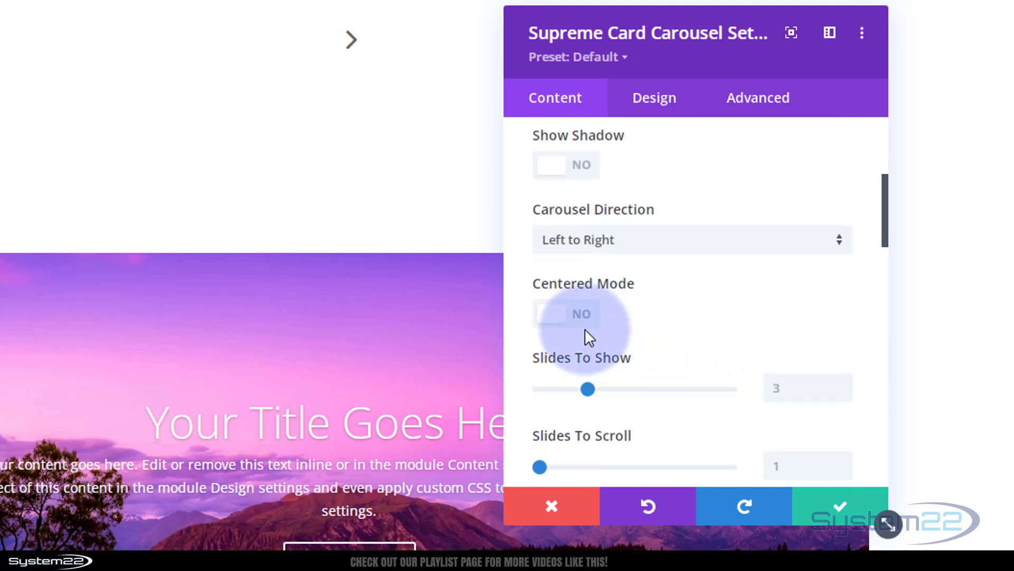
{"action": "mouse_move", "coordinate": [705, 319]}
{"action": "scroll", "coordinate": [706, 316], "scroll_direction": "down", "scroll_amount": 3}
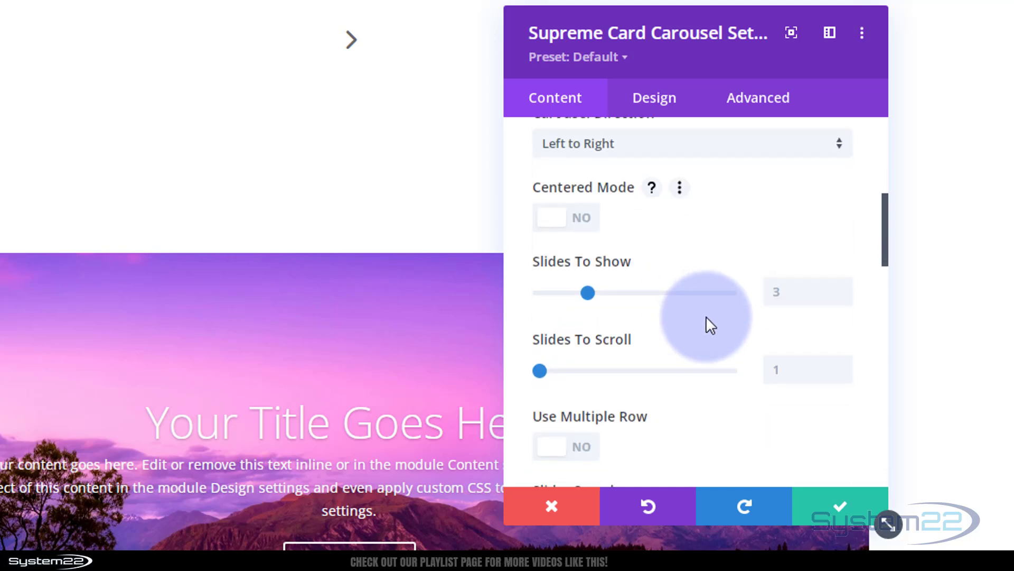
{"action": "mouse_move", "coordinate": [794, 294]}
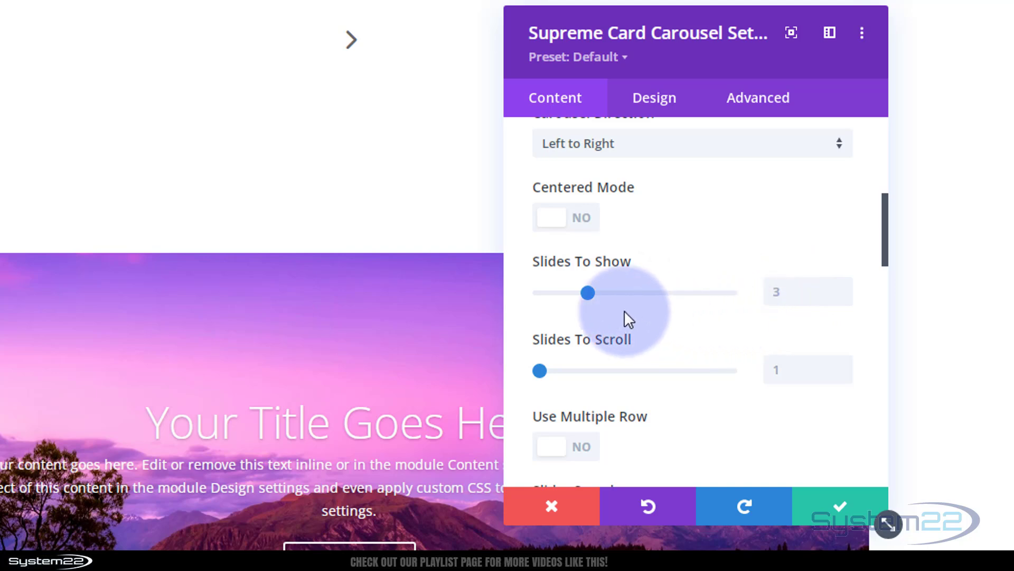
{"action": "mouse_move", "coordinate": [743, 288]}
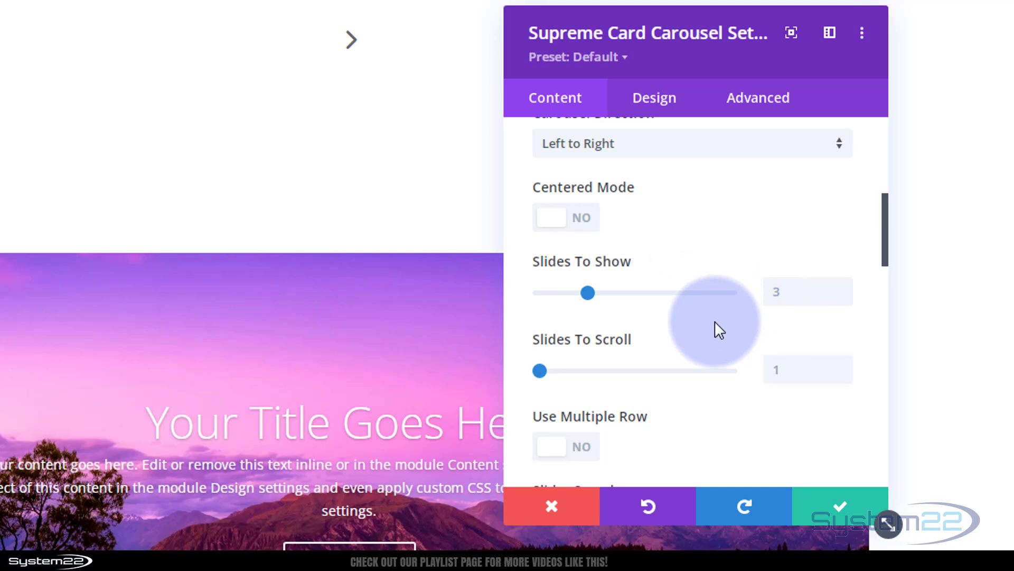
{"action": "mouse_move", "coordinate": [775, 378]}
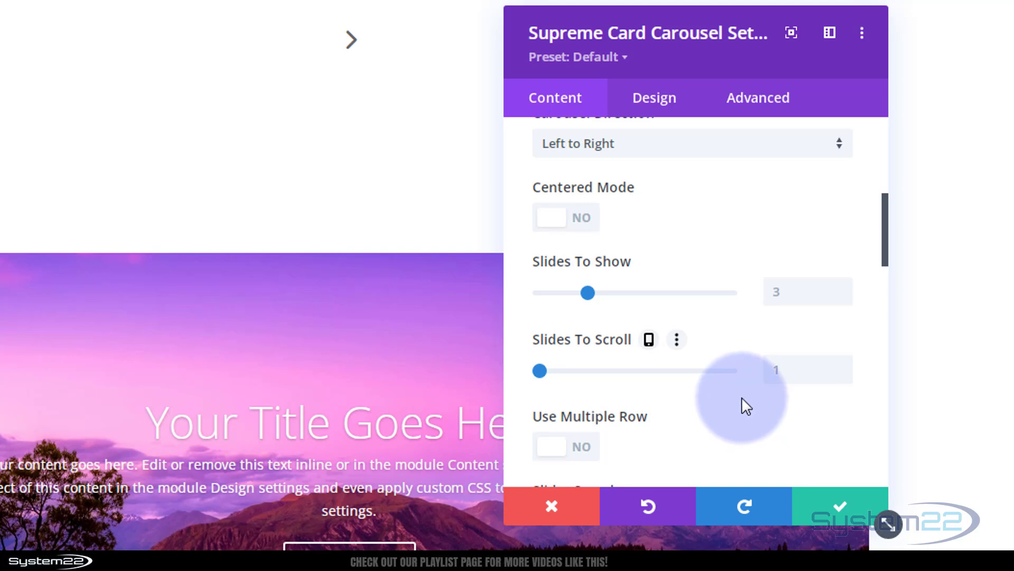
{"action": "scroll", "coordinate": [742, 395], "scroll_direction": "down", "scroll_amount": 2}
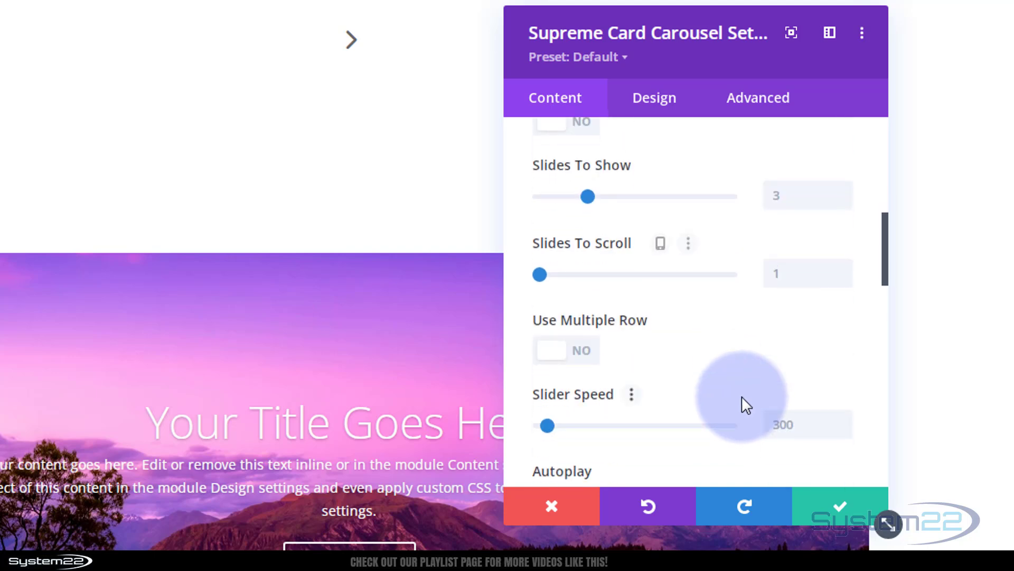
{"action": "scroll", "coordinate": [728, 360], "scroll_direction": "down", "scroll_amount": 4}
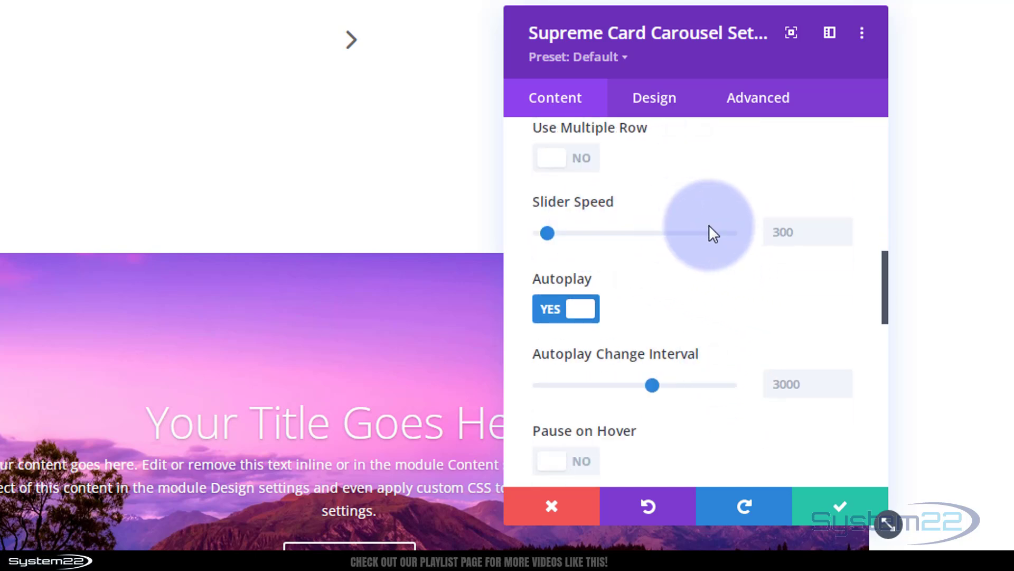
{"action": "left_click", "coordinate": [773, 232]}
{"action": "type", "text": "800"}
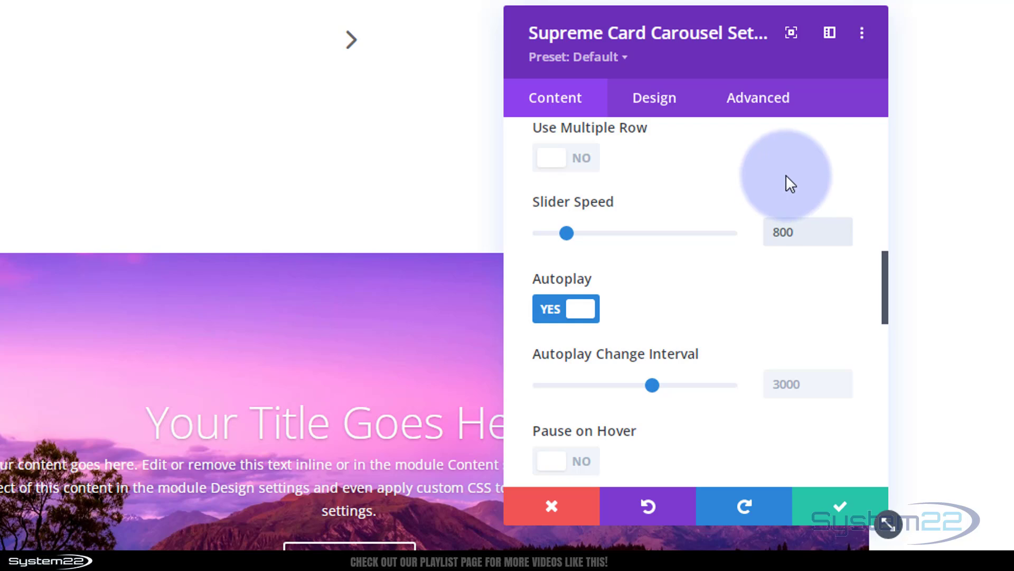
Set the autoplay change interval to 4000 and enable pausing the carousel on hover
{"action": "scroll", "coordinate": [721, 271], "scroll_direction": "down", "scroll_amount": 2}
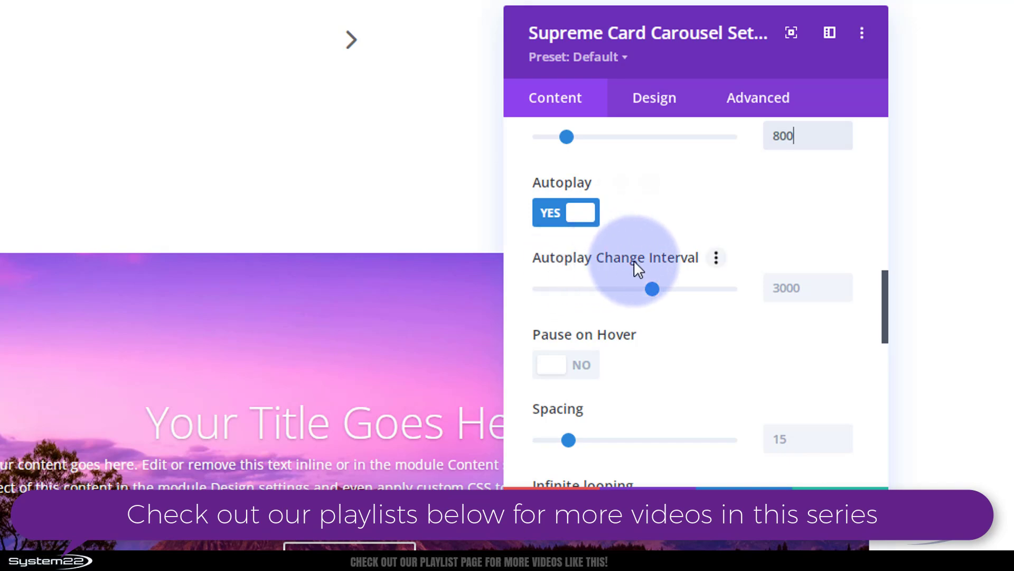
{"action": "left_click", "coordinate": [773, 288]}
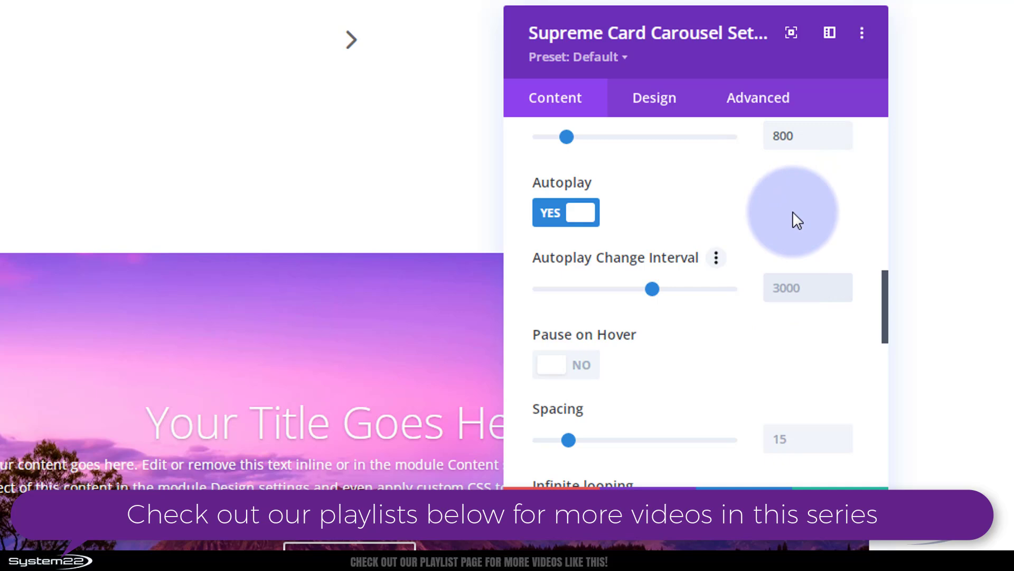
{"action": "type", "text": "4000"}
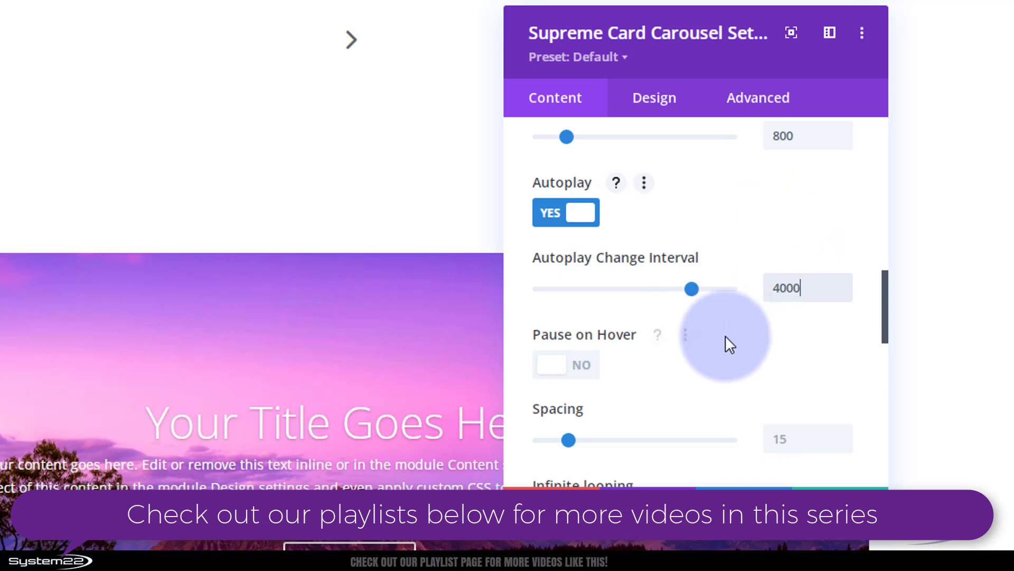
{"action": "scroll", "coordinate": [725, 337], "scroll_direction": "down", "scroll_amount": 2}
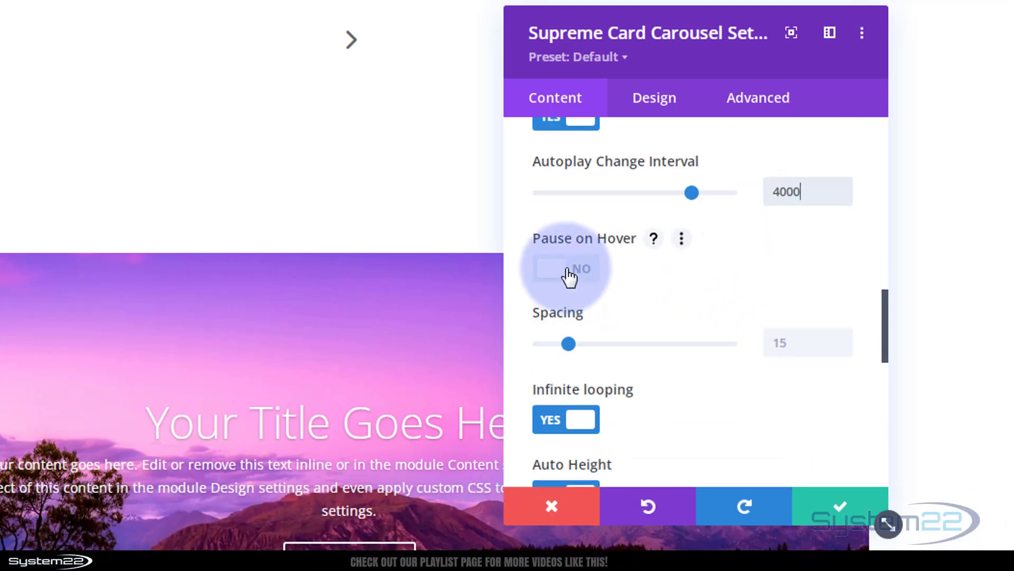
{"action": "left_click", "coordinate": [588, 276]}
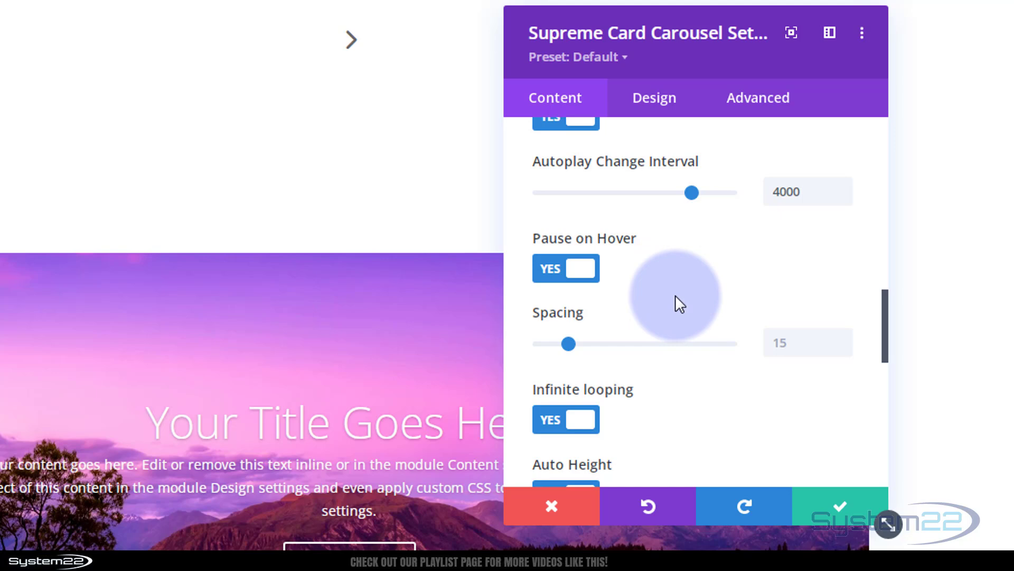
Turn off the carousel's arrows and review the remaining spacing, looping, height, pagination and touch options
{"action": "scroll", "coordinate": [679, 294], "scroll_direction": "down", "scroll_amount": 2}
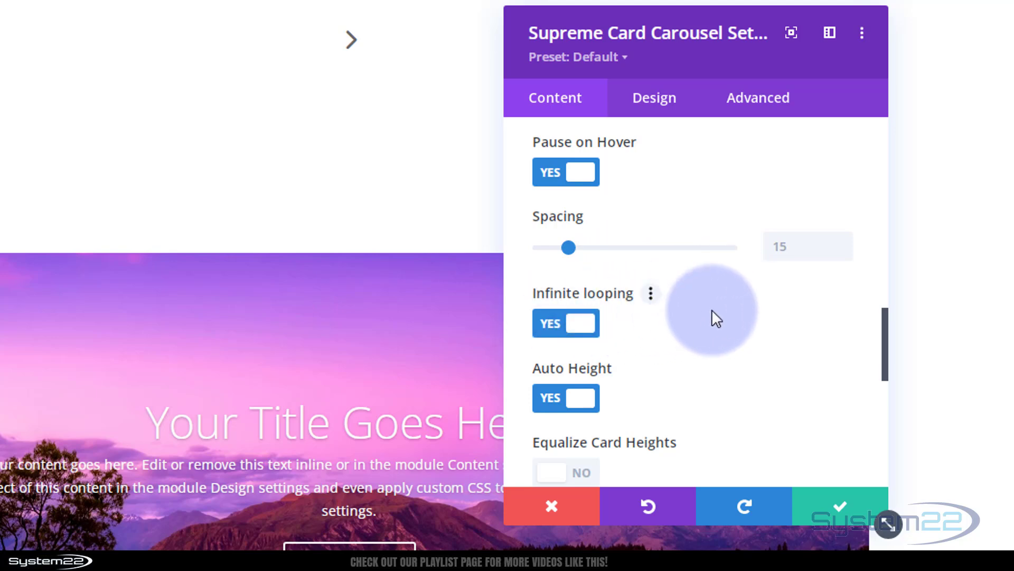
{"action": "scroll", "coordinate": [713, 310], "scroll_direction": "down", "scroll_amount": 1}
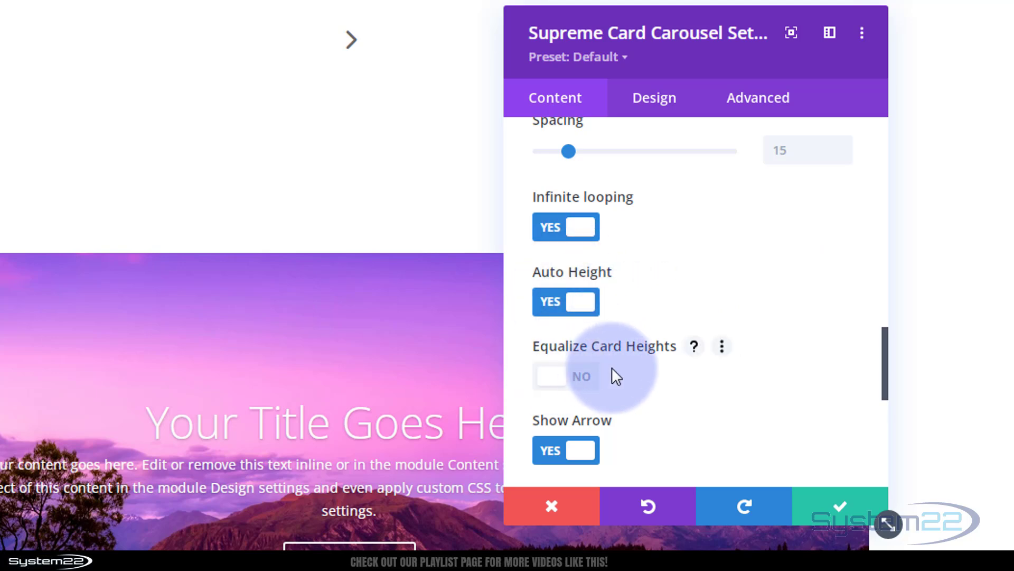
{"action": "scroll", "coordinate": [620, 368], "scroll_direction": "down", "scroll_amount": 2}
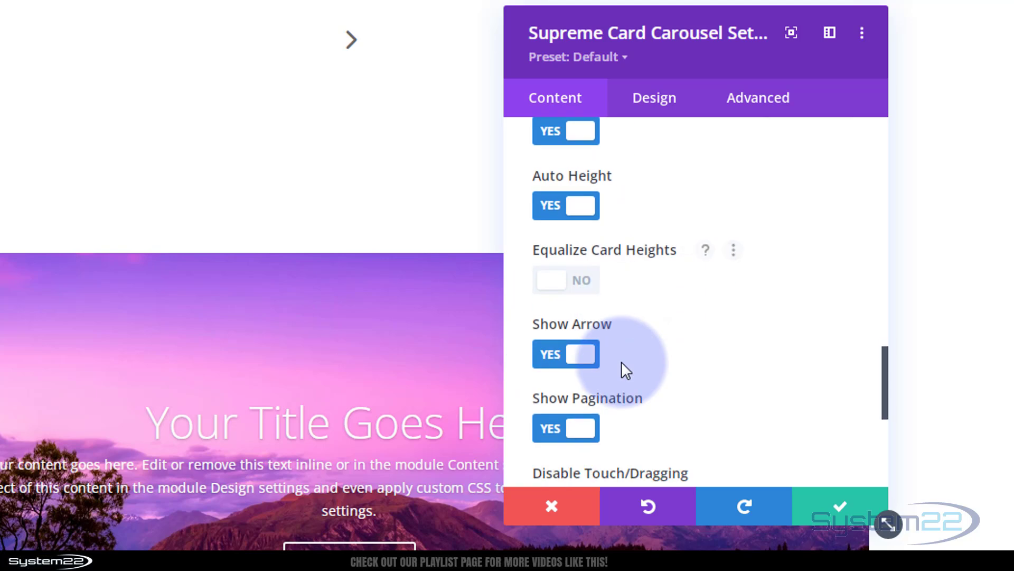
{"action": "left_click", "coordinate": [563, 359]}
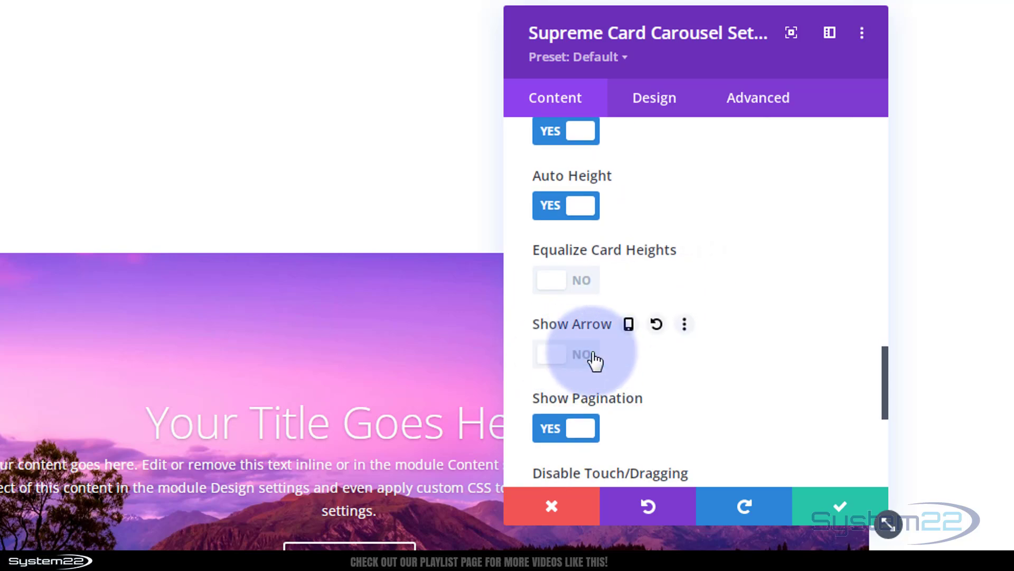
{"action": "scroll", "coordinate": [685, 354], "scroll_direction": "down", "scroll_amount": 4}
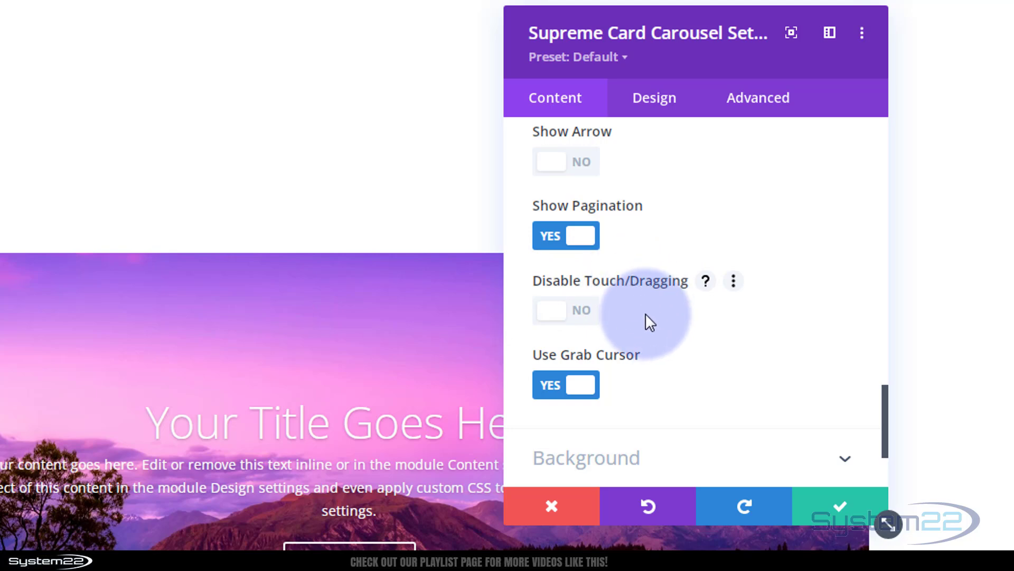
{"action": "scroll", "coordinate": [647, 317], "scroll_direction": "down", "scroll_amount": 3}
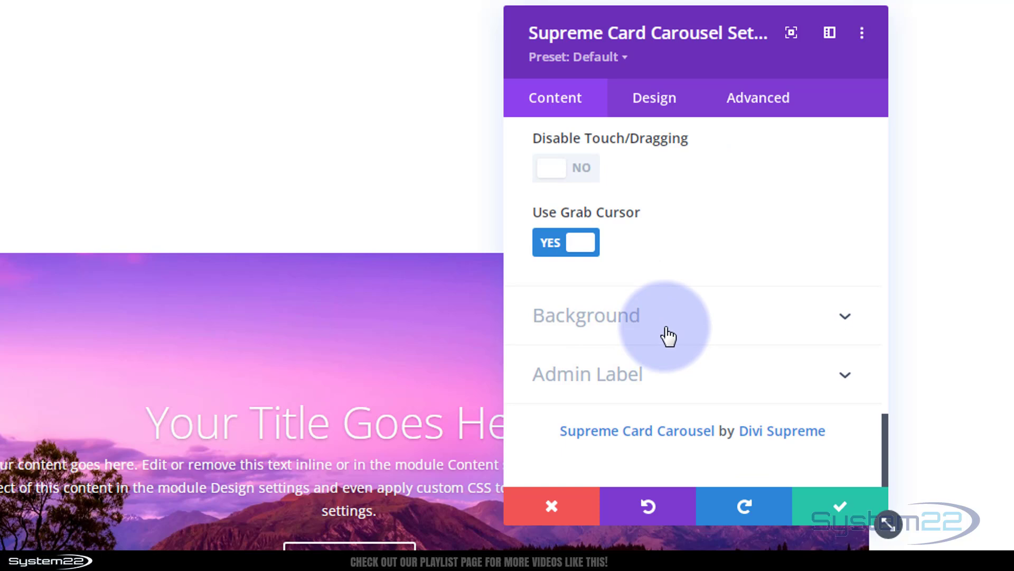
Add a new card item to the carousel with the title "Card One" and the subtitle "Supreme"
{"action": "scroll", "coordinate": [669, 336], "scroll_direction": "up", "scroll_amount": 20}
{"action": "scroll", "coordinate": [665, 325], "scroll_direction": "up", "scroll_amount": 10}
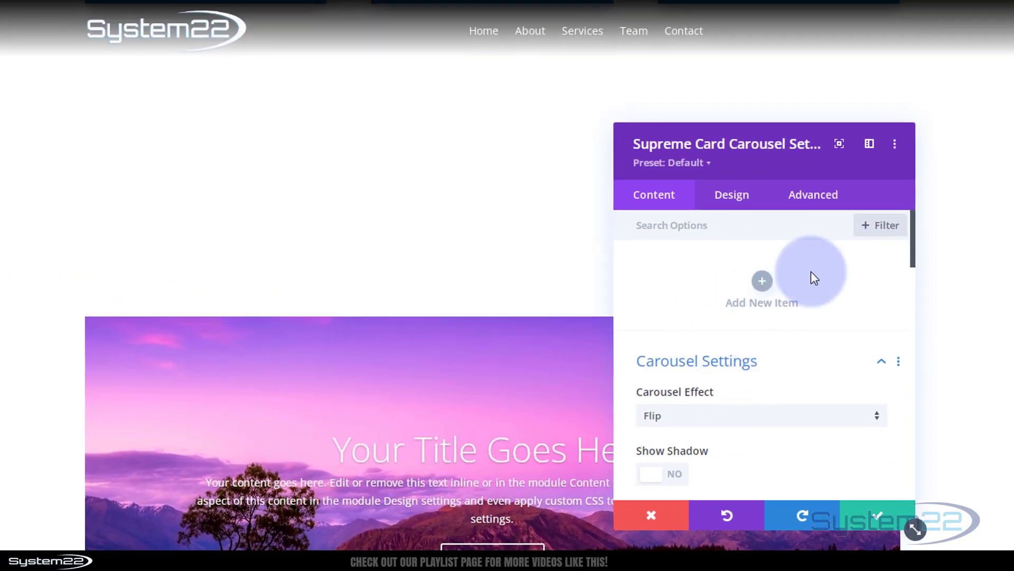
{"action": "left_click", "coordinate": [761, 281]}
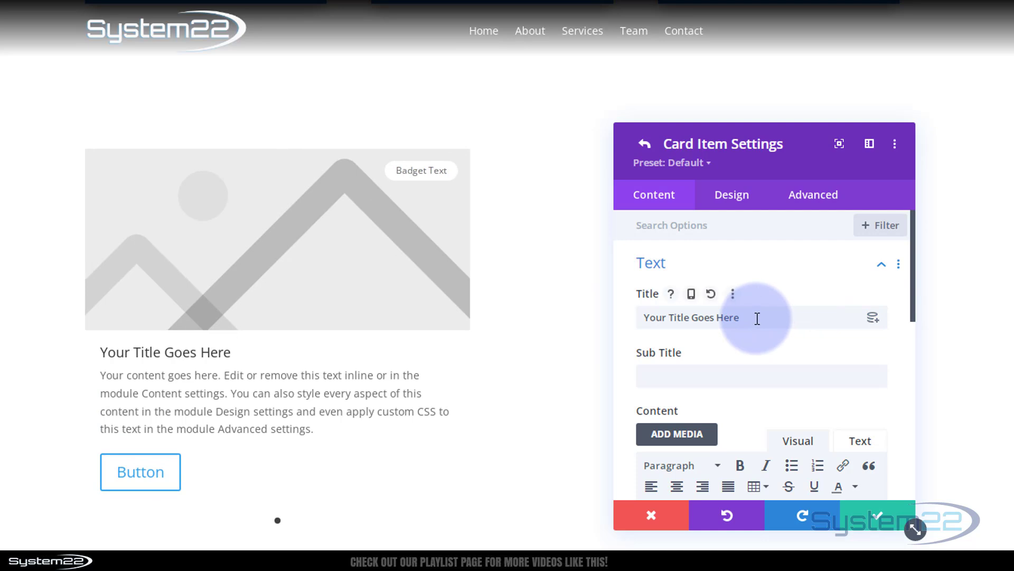
{"action": "left_click_drag", "start_coordinate": [756, 317], "coordinate": [636, 319]}
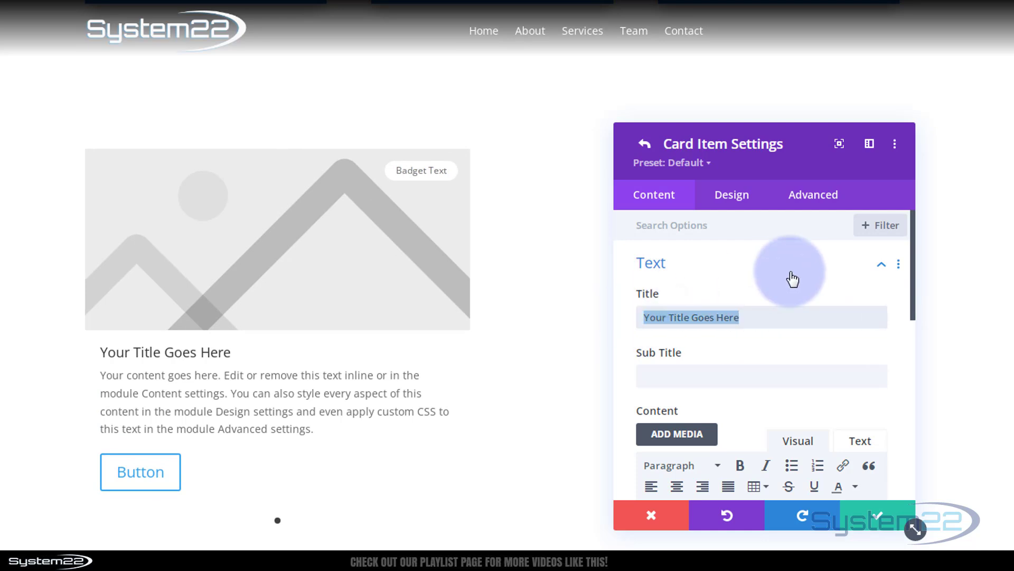
{"action": "type", "text": "Card One"}
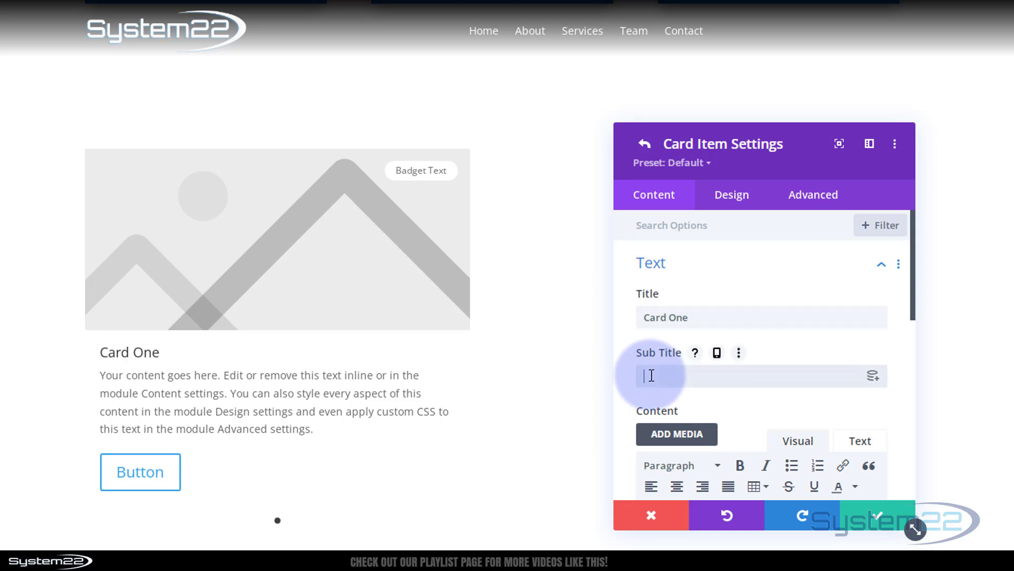
{"action": "type", "text": "Supreme"}
{"action": "scroll", "coordinate": [687, 344], "scroll_direction": "down", "scroll_amount": 5}
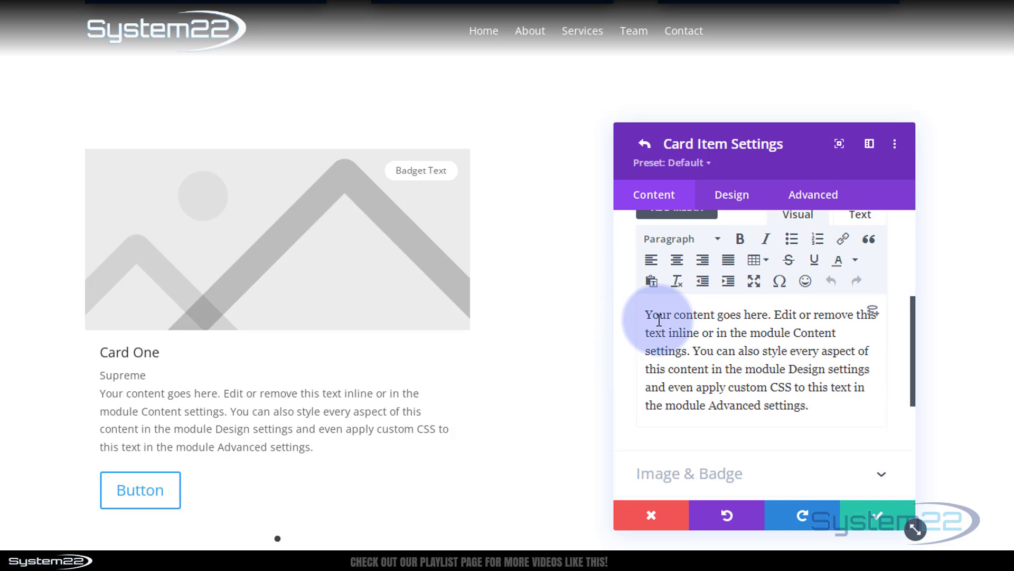
{"action": "scroll", "coordinate": [673, 339], "scroll_direction": "up", "scroll_amount": 3}
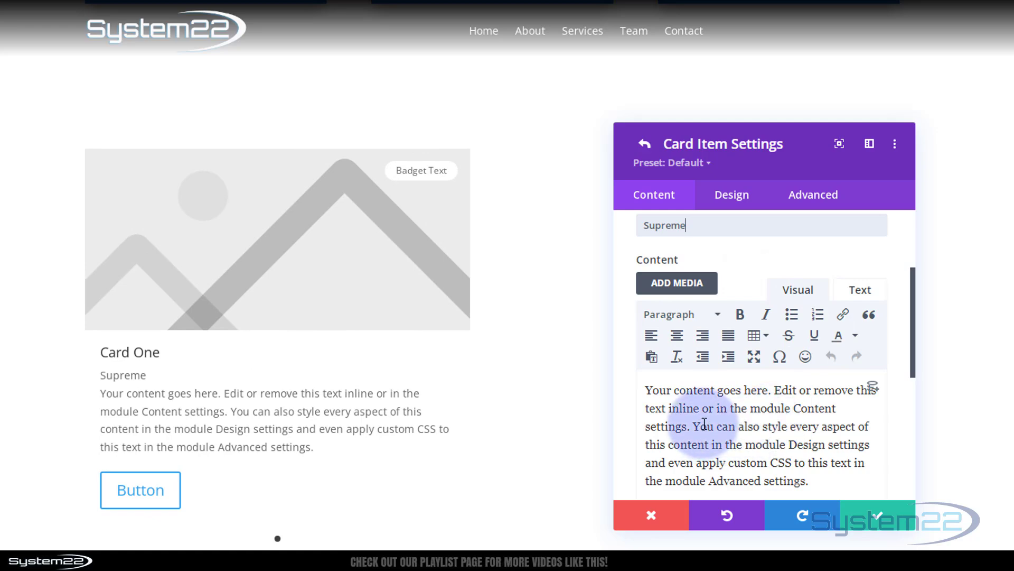
Set the card's image to the purple rocky seashore sunset picture, pexels-pixabay-315987.jpg, from the media library
{"action": "scroll", "coordinate": [704, 422], "scroll_direction": "down", "scroll_amount": 6}
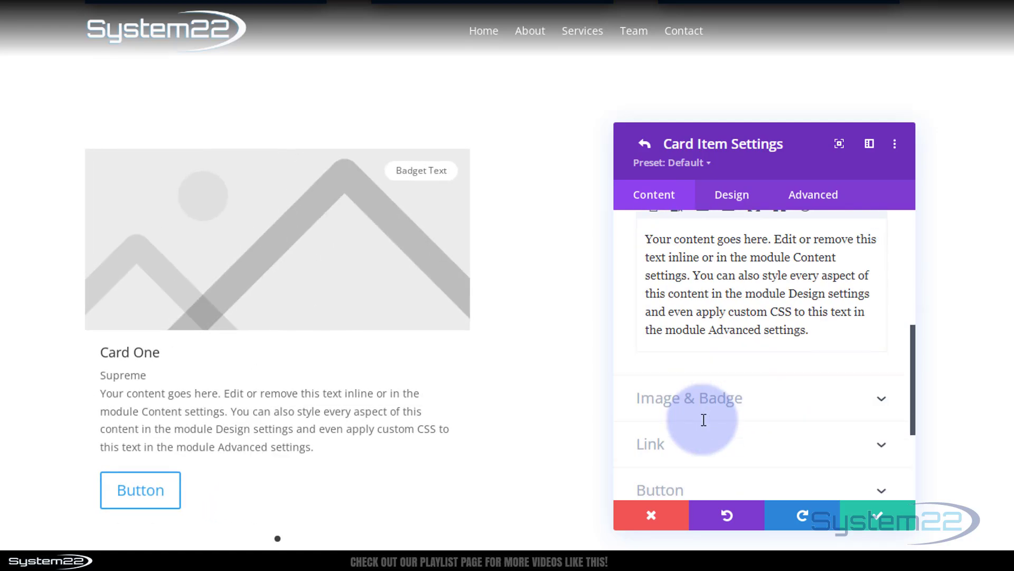
{"action": "scroll", "coordinate": [706, 423], "scroll_direction": "down", "scroll_amount": 3}
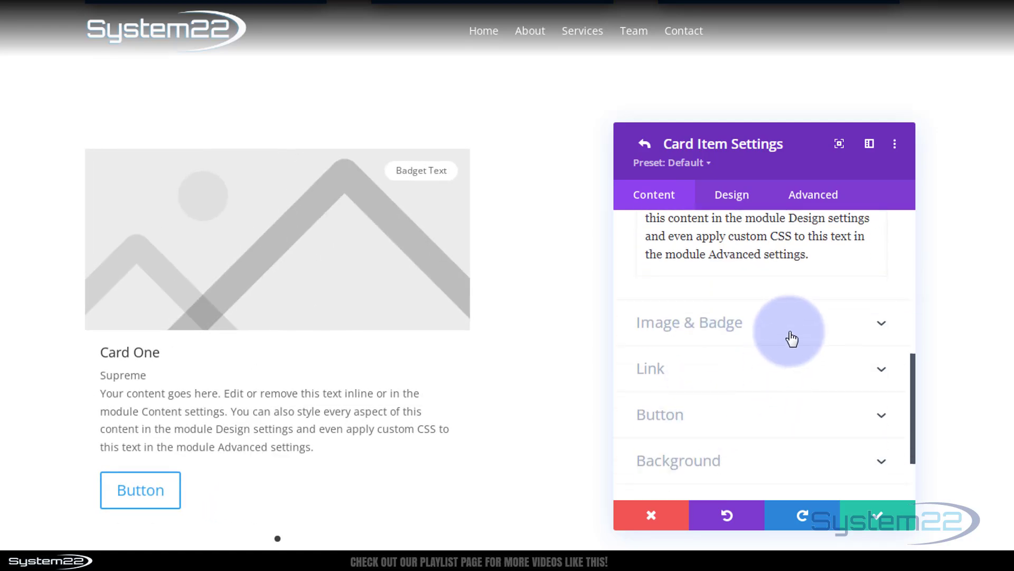
{"action": "left_click", "coordinate": [792, 340]}
{"action": "scroll", "coordinate": [766, 325], "scroll_direction": "up", "scroll_amount": 3}
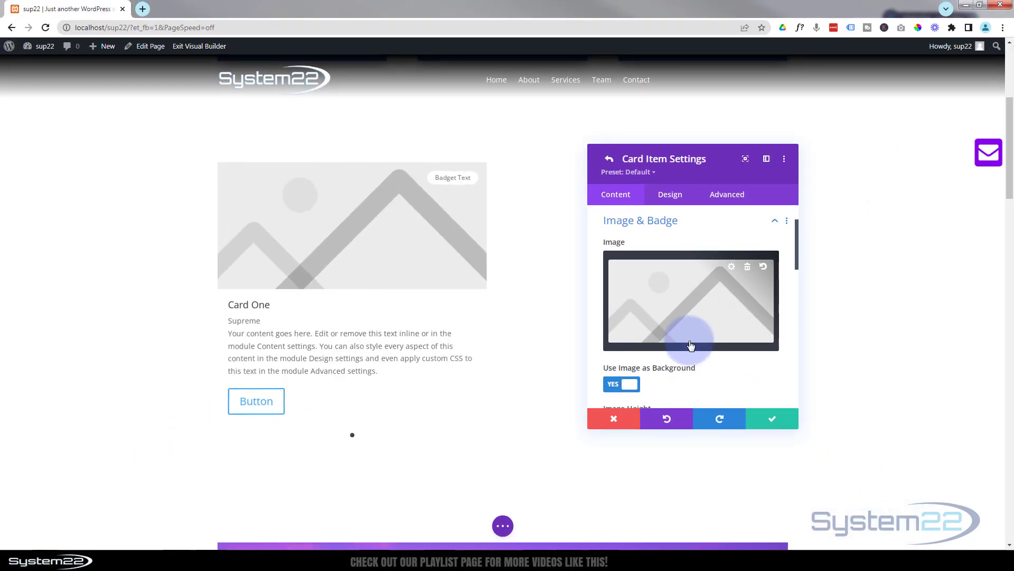
{"action": "left_click", "coordinate": [675, 295]}
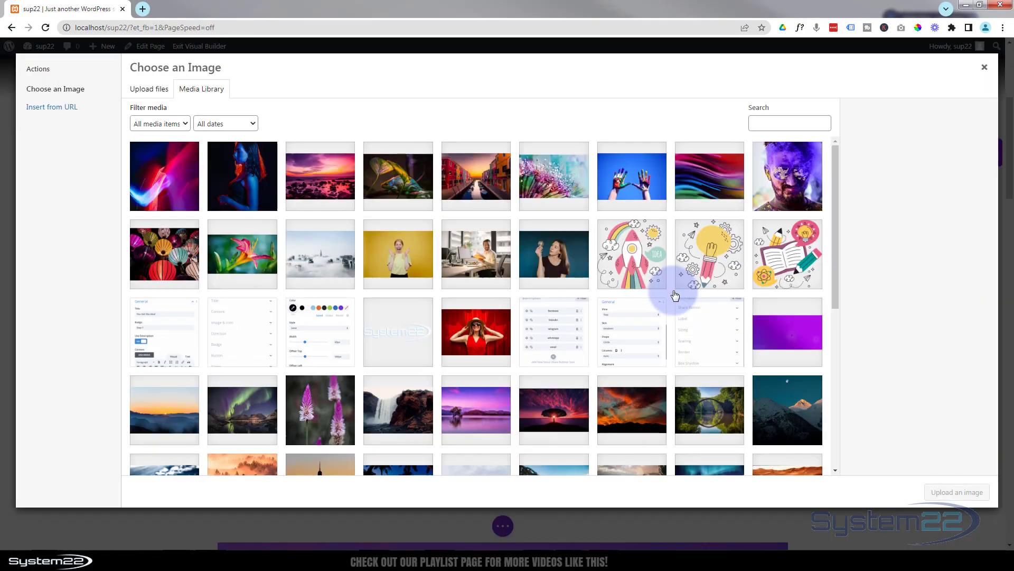
{"action": "left_click", "coordinate": [335, 182]}
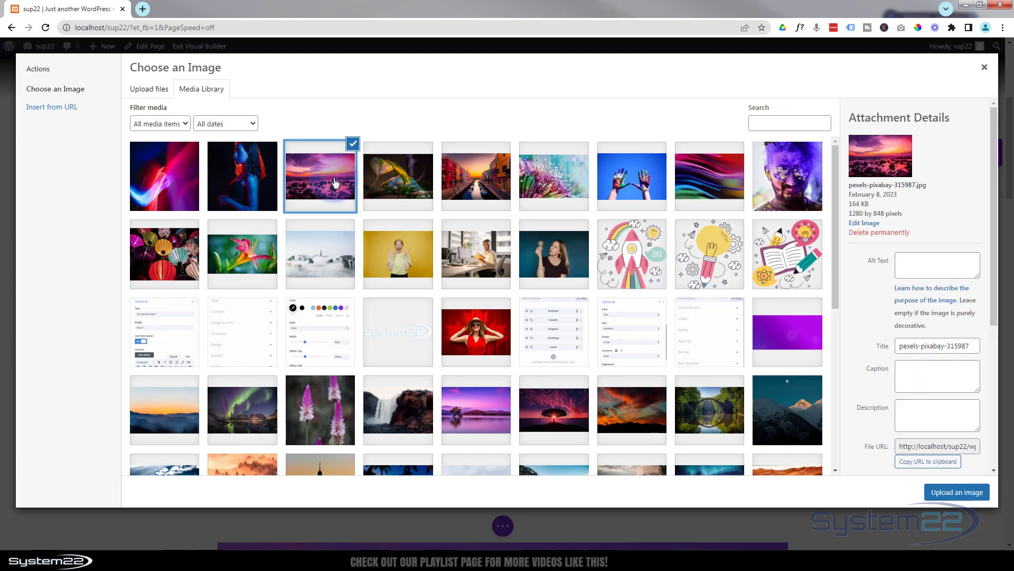
{"action": "left_click", "coordinate": [965, 493]}
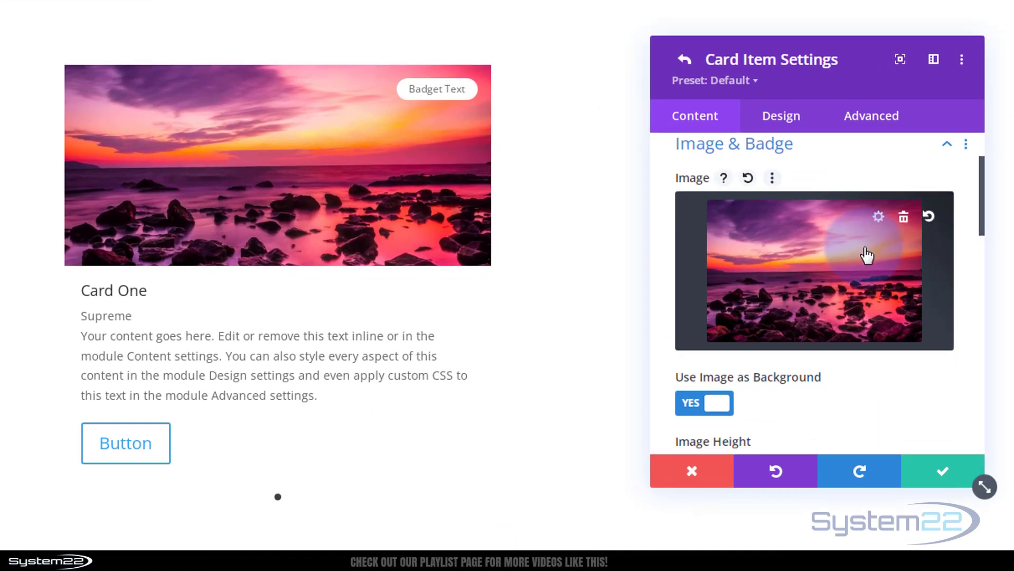
Enable opening the card image as an image lightbox and assign the colourful lanterns picture, pexels-expect-best-707265.jpg, to it
{"action": "scroll", "coordinate": [867, 255], "scroll_direction": "down", "scroll_amount": 2}
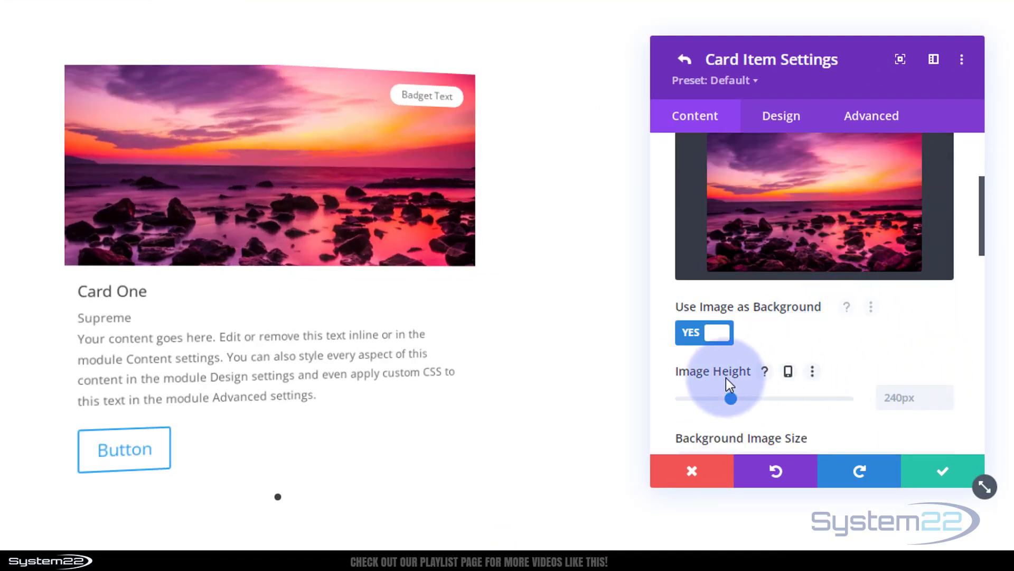
{"action": "scroll", "coordinate": [841, 373], "scroll_direction": "down", "scroll_amount": 5}
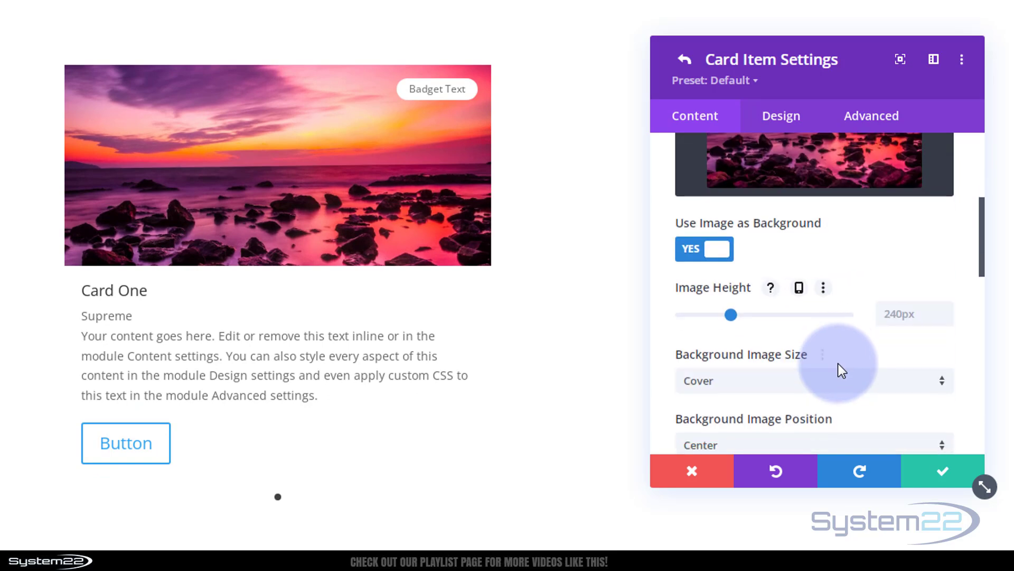
{"action": "scroll", "coordinate": [842, 372], "scroll_direction": "down", "scroll_amount": 2}
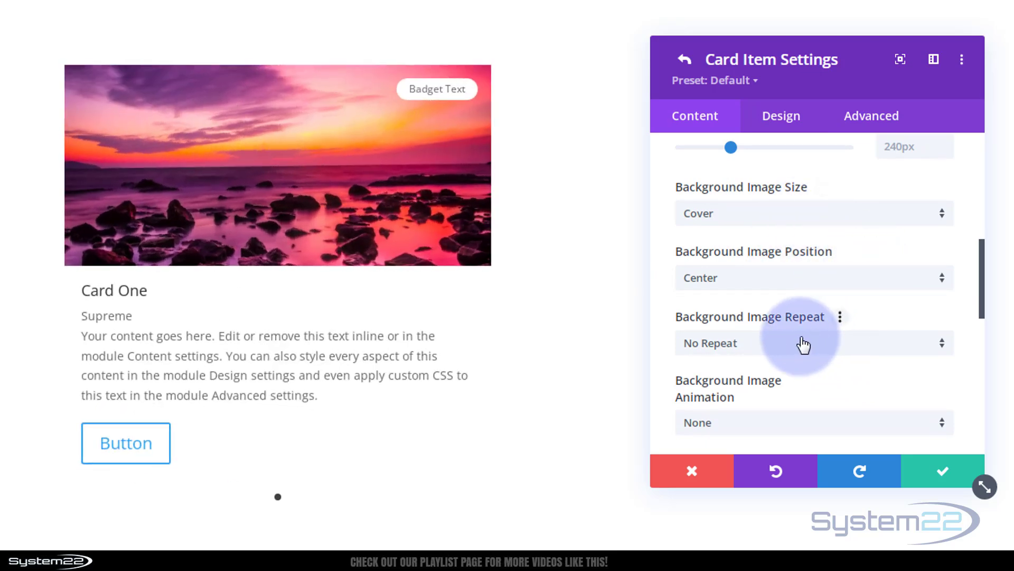
{"action": "scroll", "coordinate": [803, 343], "scroll_direction": "down", "scroll_amount": 5}
{"action": "scroll", "coordinate": [803, 332], "scroll_direction": "down", "scroll_amount": 1}
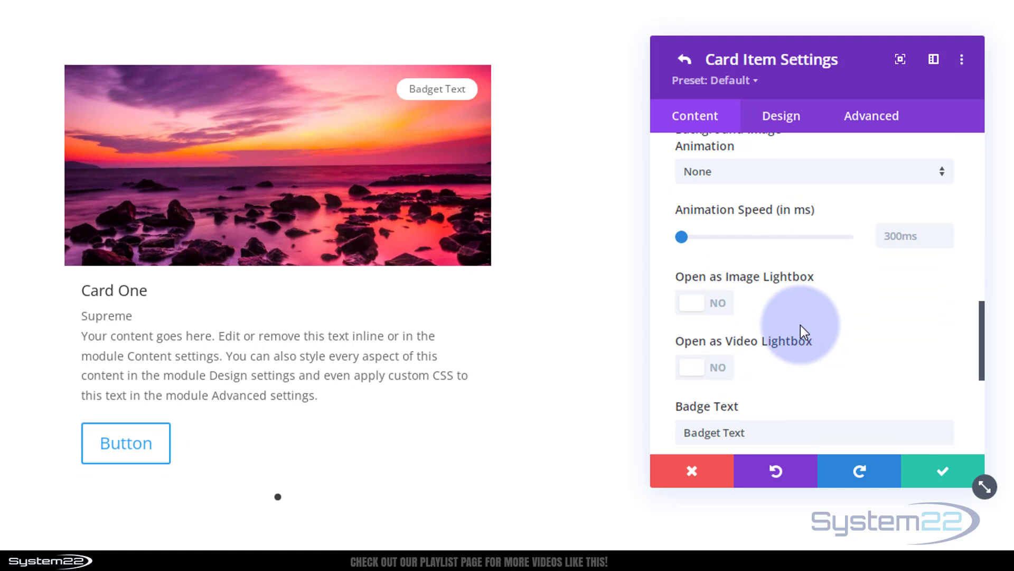
{"action": "scroll", "coordinate": [803, 332], "scroll_direction": "down", "scroll_amount": 2}
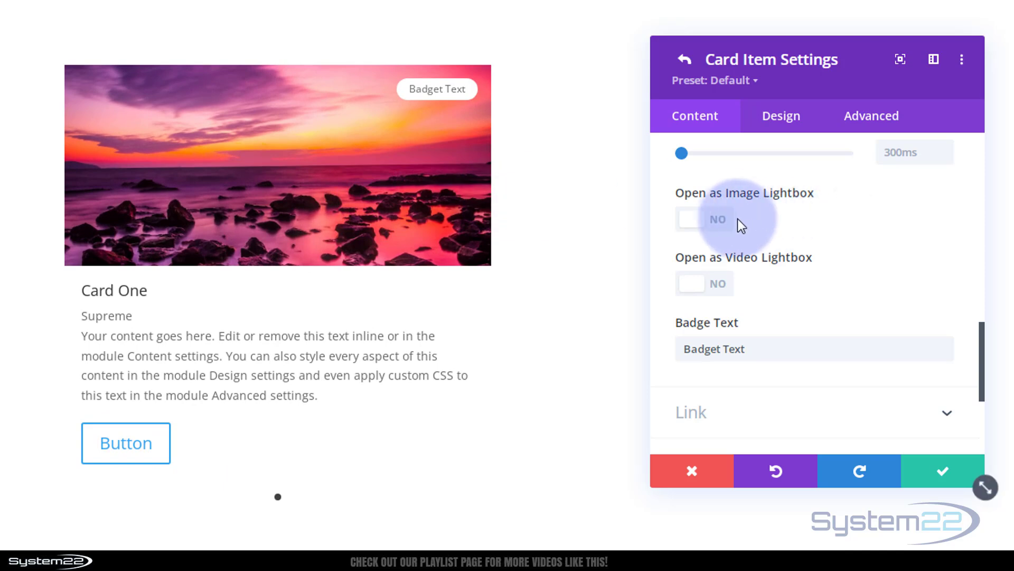
{"action": "left_click", "coordinate": [721, 222]}
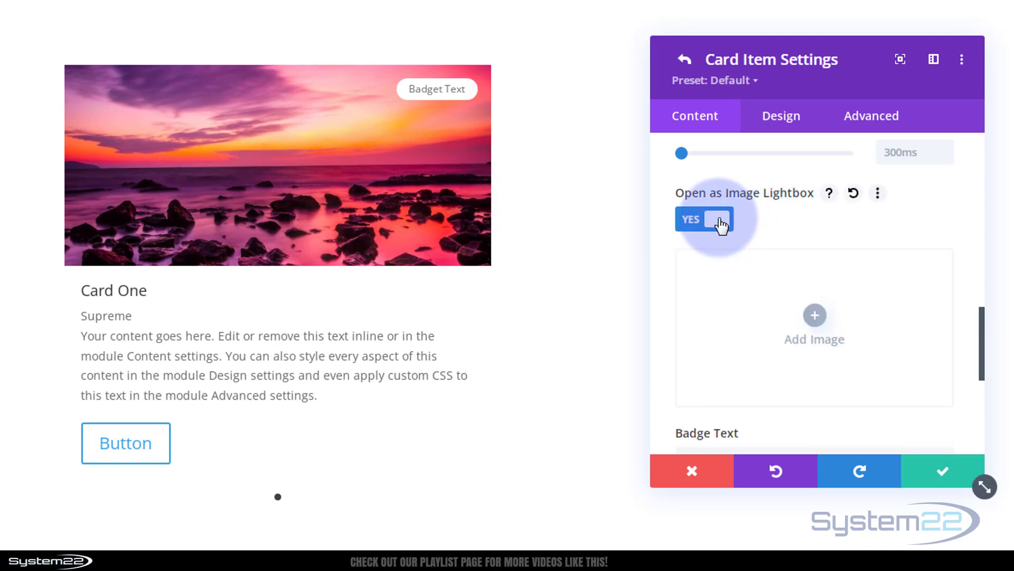
{"action": "left_click", "coordinate": [824, 334]}
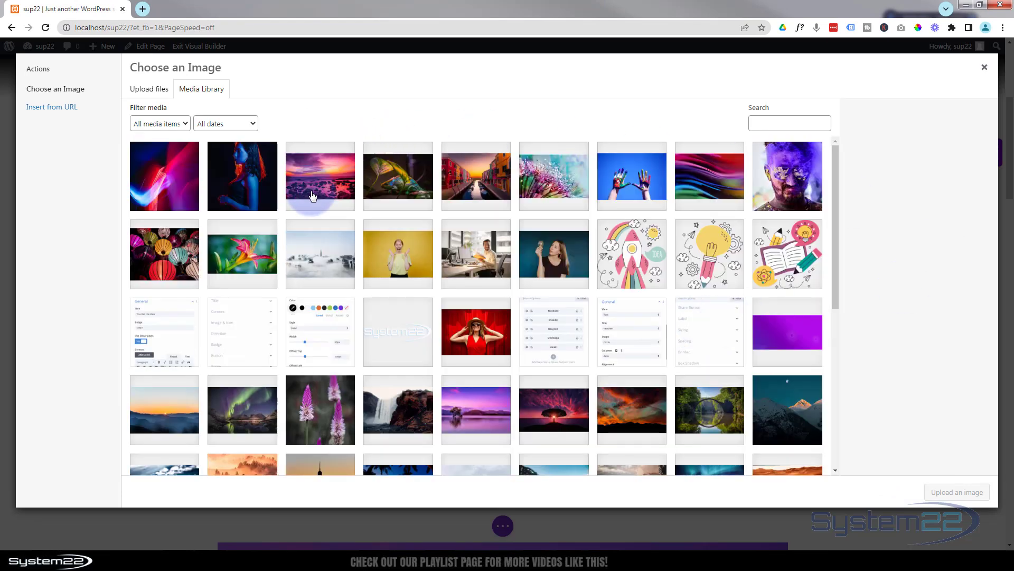
{"action": "left_click", "coordinate": [168, 257]}
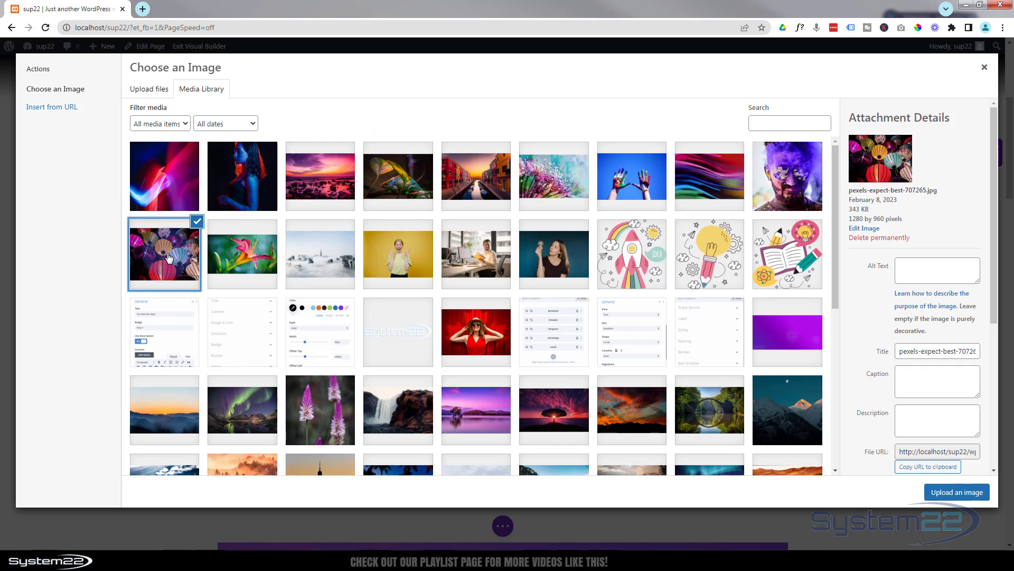
{"action": "left_click", "coordinate": [958, 495]}
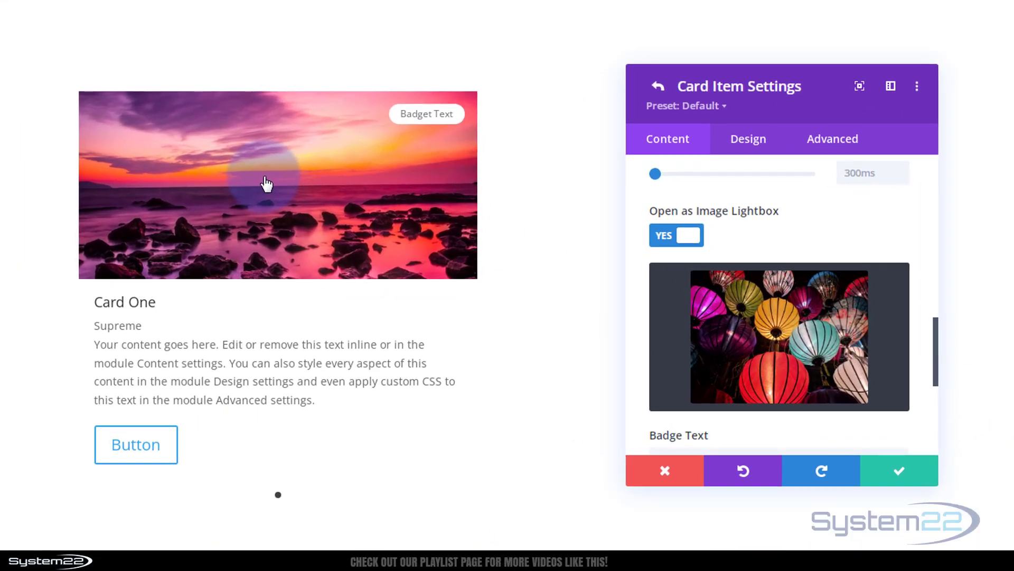
Replace the card's badge text with "image pop"
{"action": "mouse_move", "coordinate": [847, 362]}
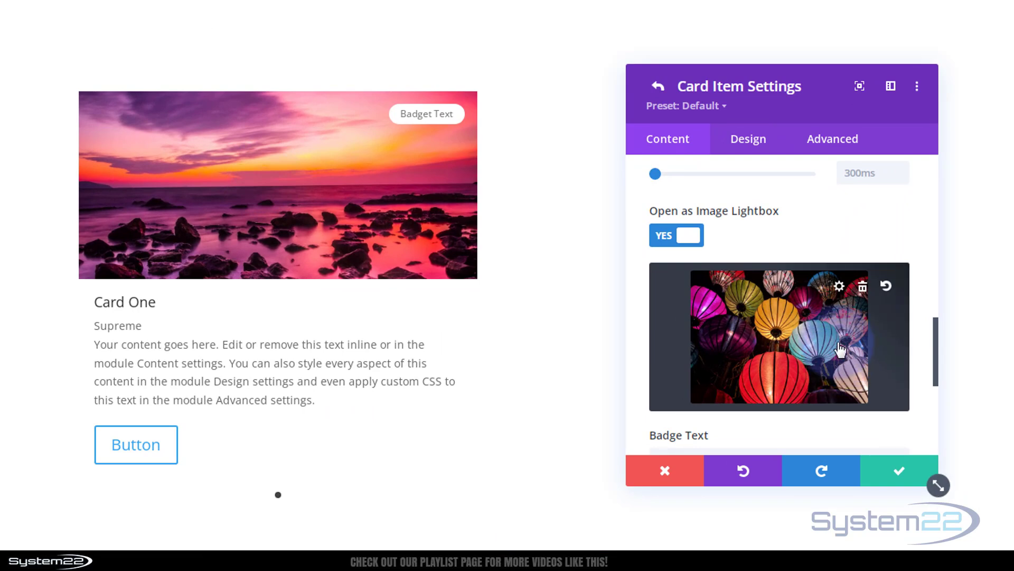
{"action": "scroll", "coordinate": [840, 349], "scroll_direction": "down", "scroll_amount": 3}
{"action": "left_click", "coordinate": [721, 306]}
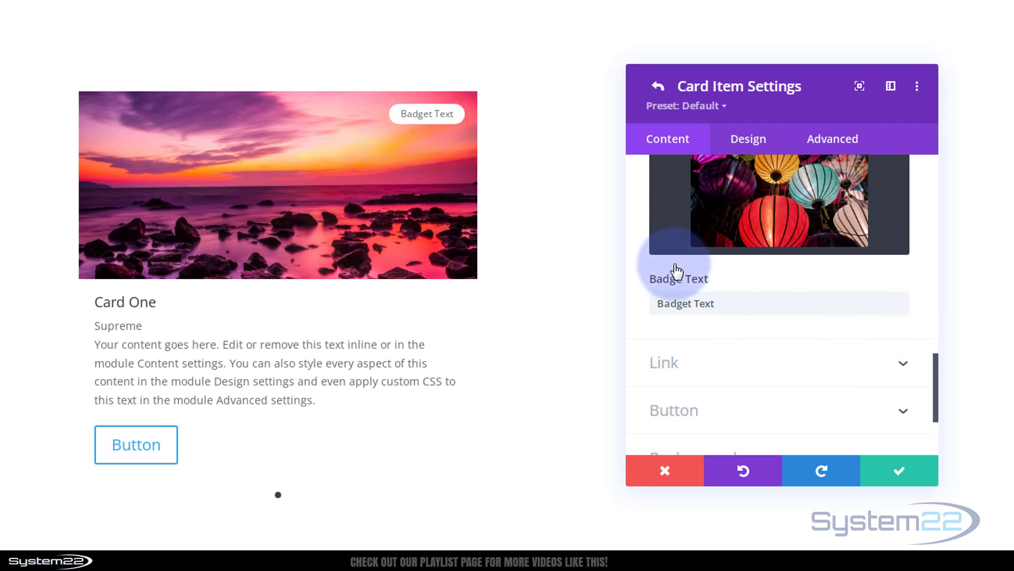
{"action": "left_click_drag", "start_coordinate": [732, 309], "coordinate": [674, 302]}
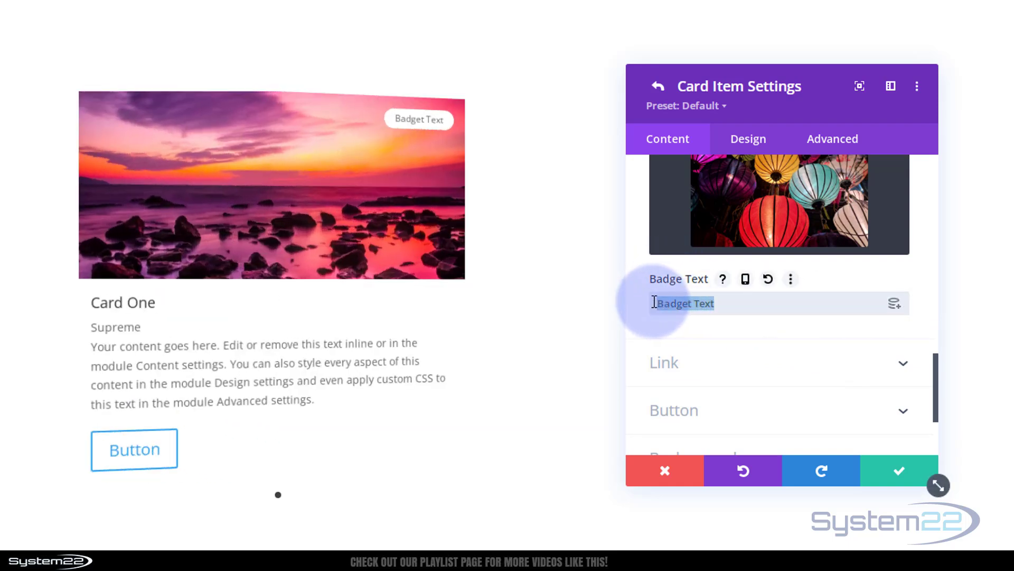
{"action": "type", "text": "image pop"}
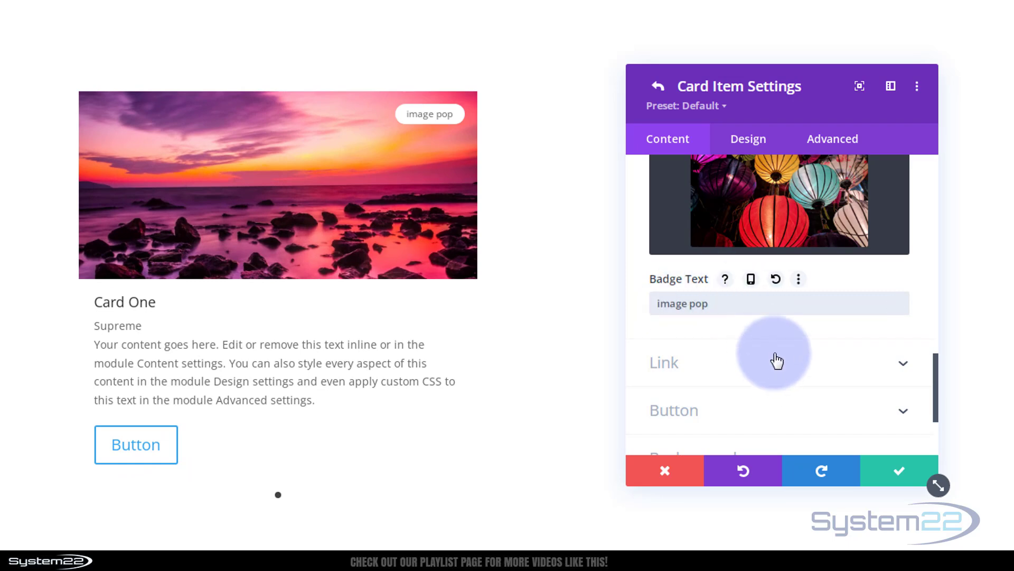
Examine the card's link options, including the badge and module link URLs and their targets
{"action": "scroll", "coordinate": [769, 267], "scroll_direction": "down", "scroll_amount": 3}
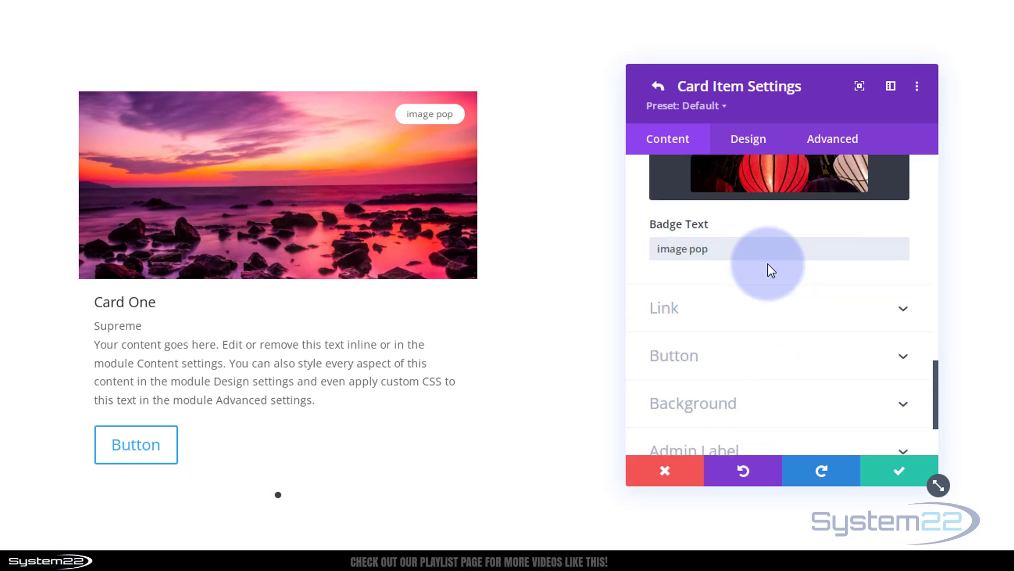
{"action": "left_click", "coordinate": [743, 281]}
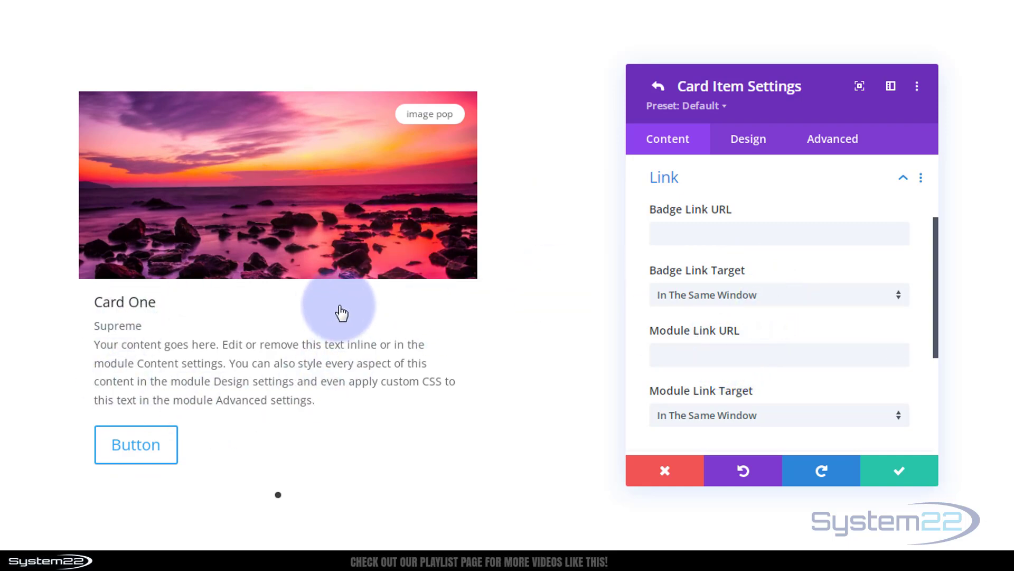
{"action": "scroll", "coordinate": [798, 312], "scroll_direction": "down", "scroll_amount": 4}
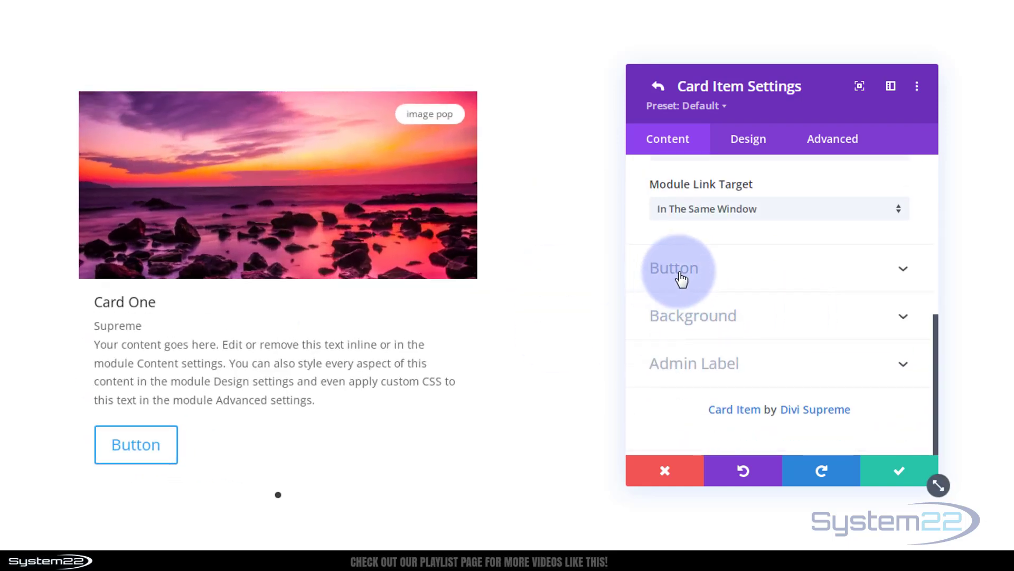
{"action": "scroll", "coordinate": [760, 359], "scroll_direction": "up", "scroll_amount": 2}
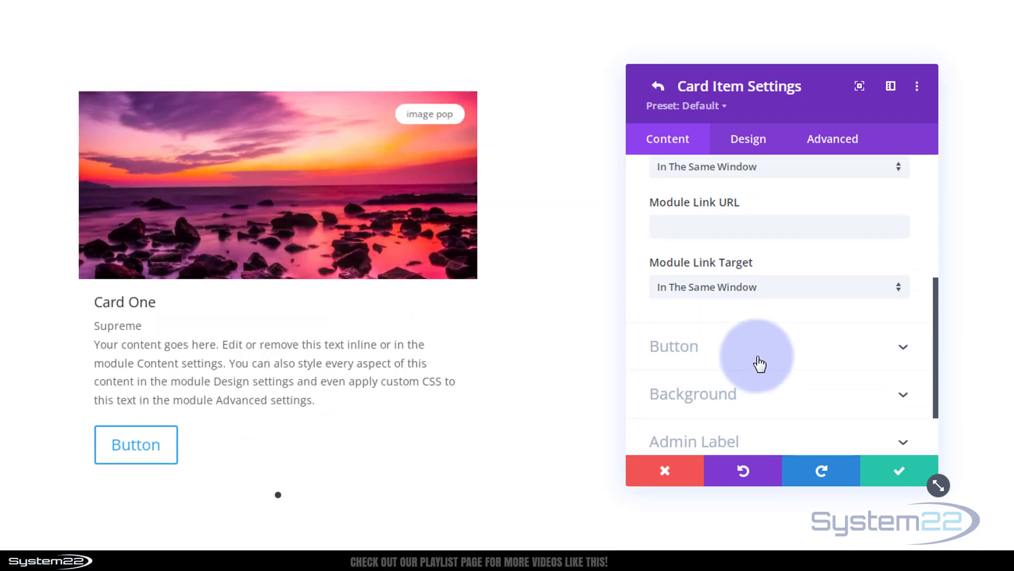
Examine the card's module link target choices and its button options, including text, URL, opening target and lightbox settings
{"action": "scroll", "coordinate": [760, 363], "scroll_direction": "up", "scroll_amount": 2}
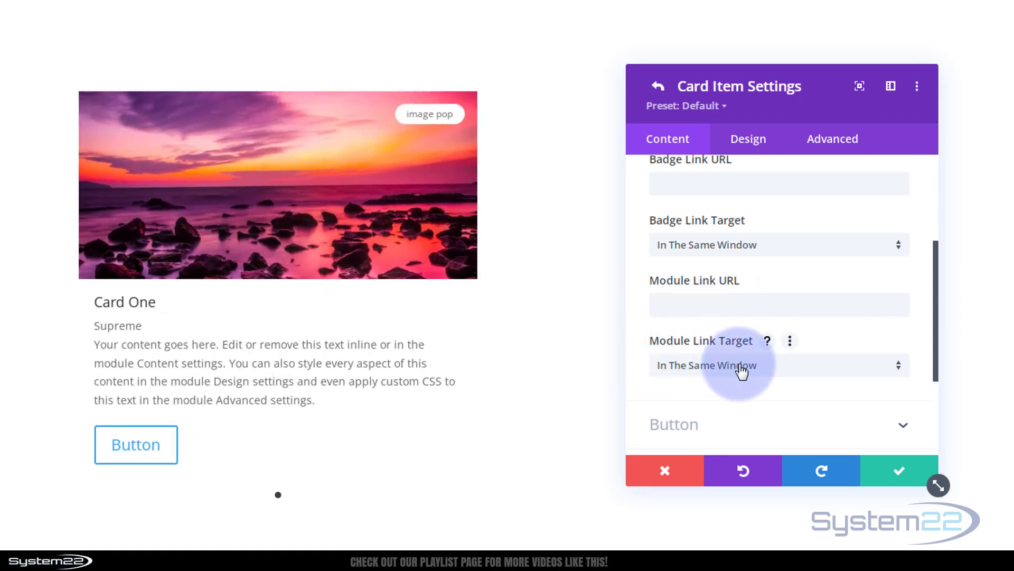
{"action": "left_click", "coordinate": [742, 371]}
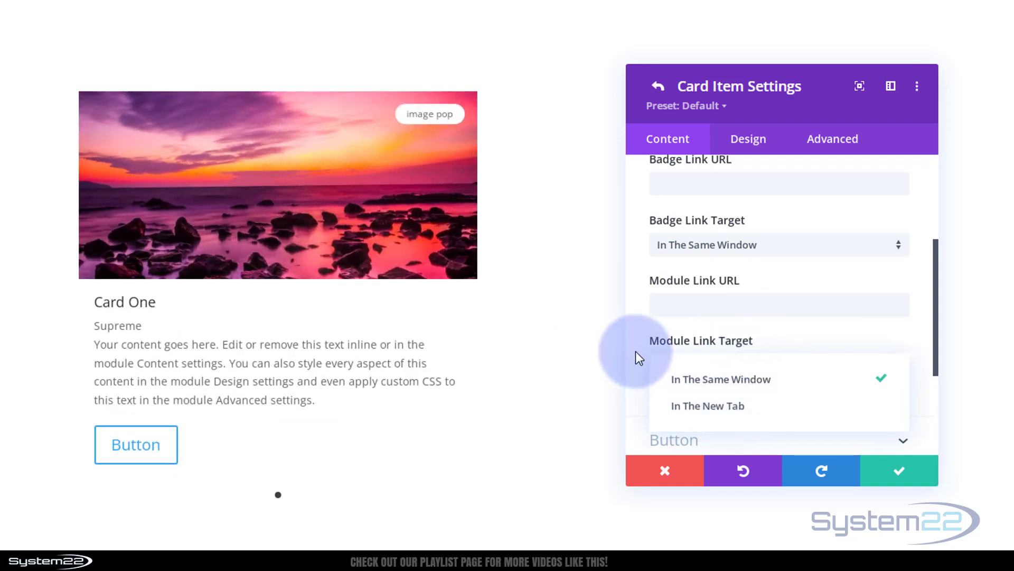
{"action": "left_click", "coordinate": [635, 350]}
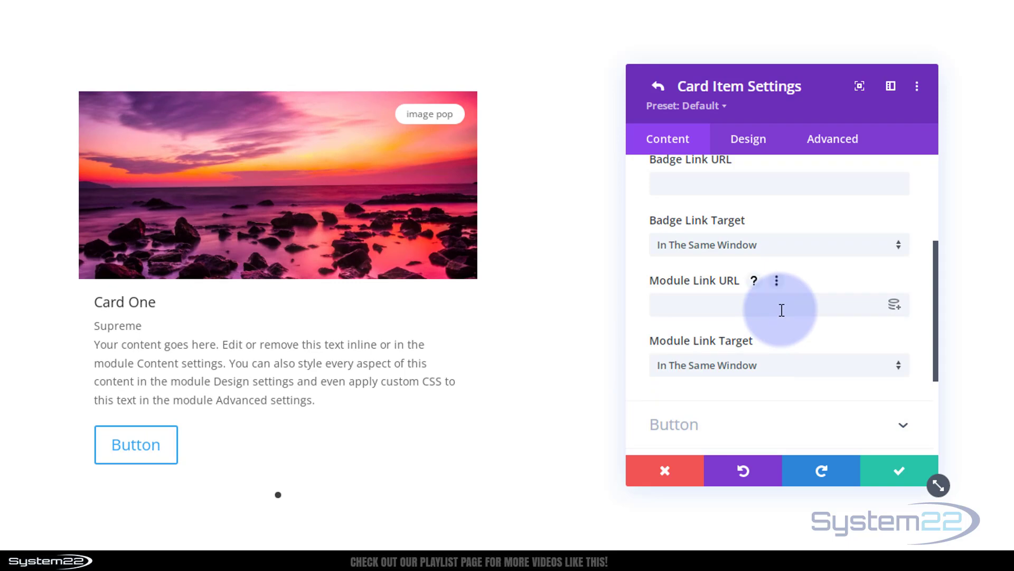
{"action": "scroll", "coordinate": [782, 310], "scroll_direction": "down", "scroll_amount": 5}
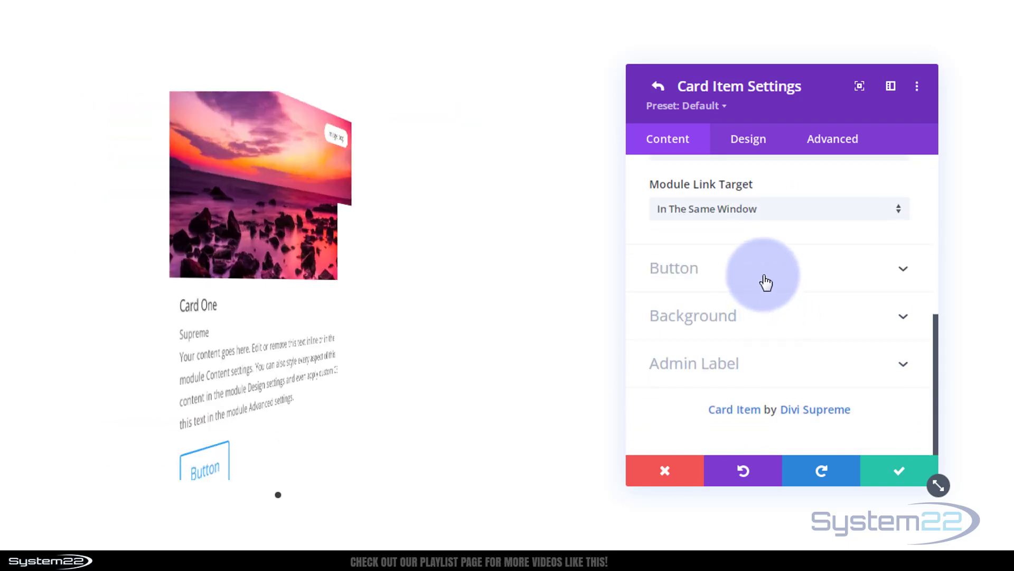
{"action": "left_click", "coordinate": [766, 283]}
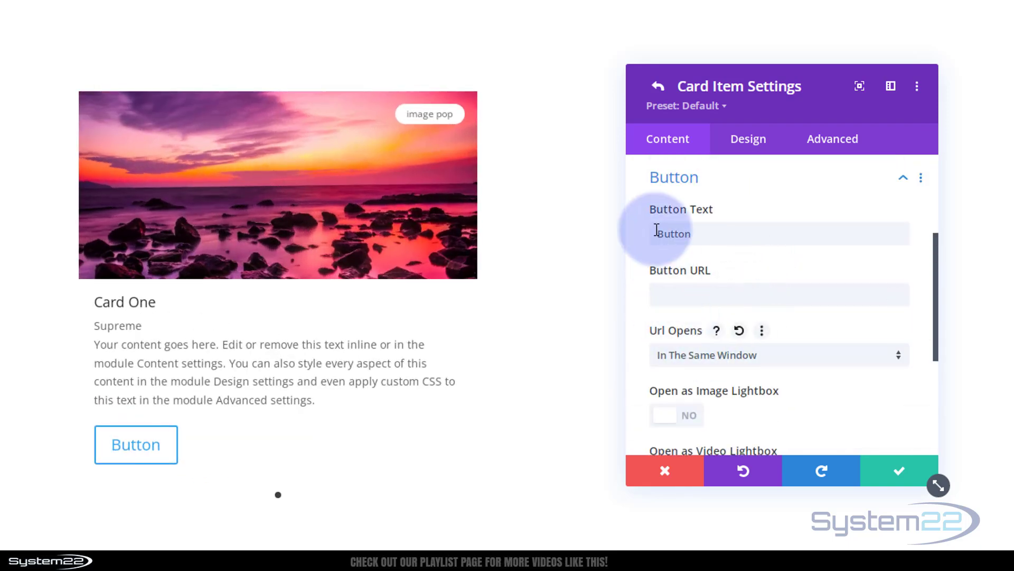
{"action": "left_click", "coordinate": [700, 293]}
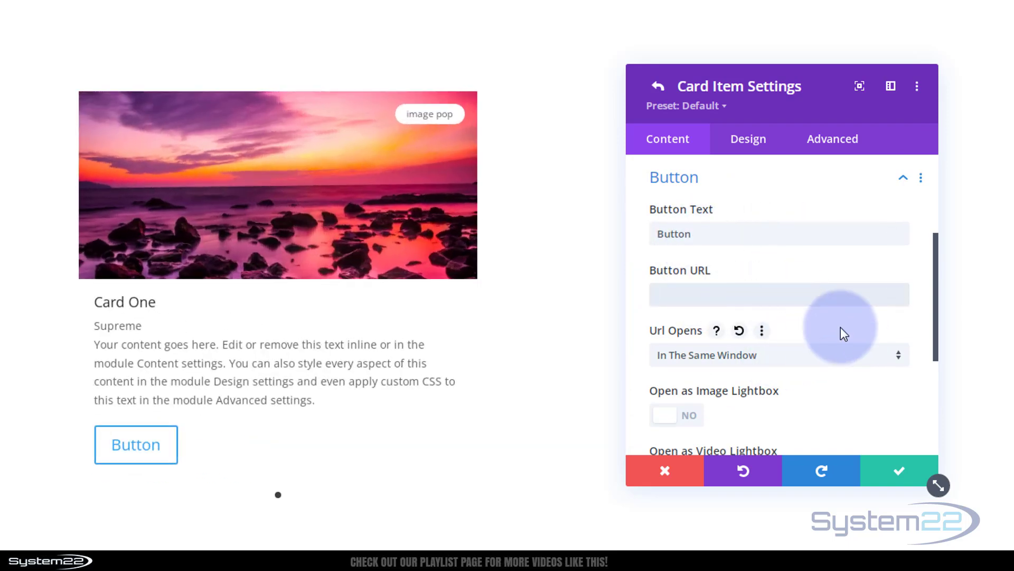
{"action": "scroll", "coordinate": [838, 319], "scroll_direction": "down", "scroll_amount": 3}
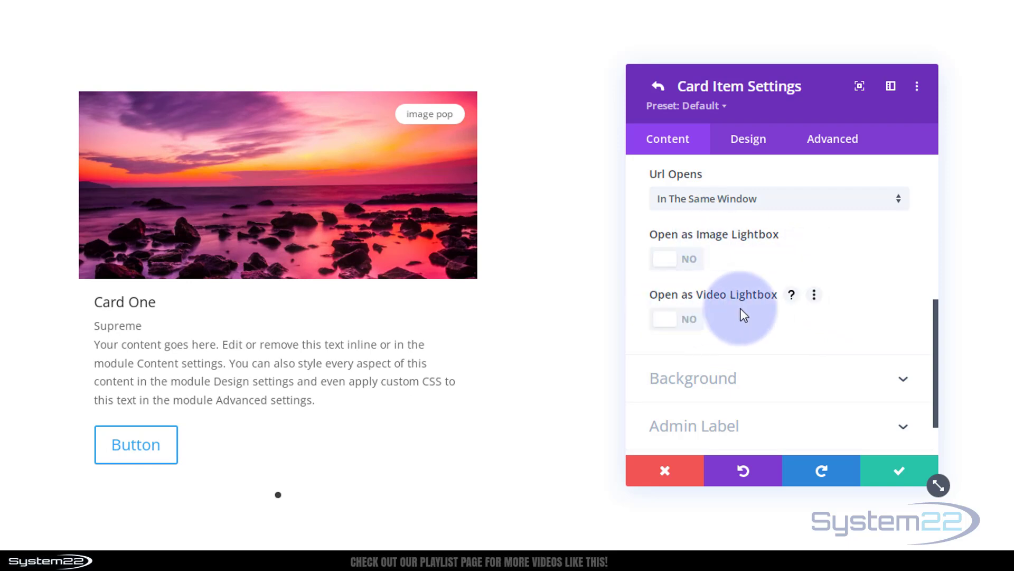
{"action": "scroll", "coordinate": [840, 334], "scroll_direction": "down", "scroll_amount": 2}
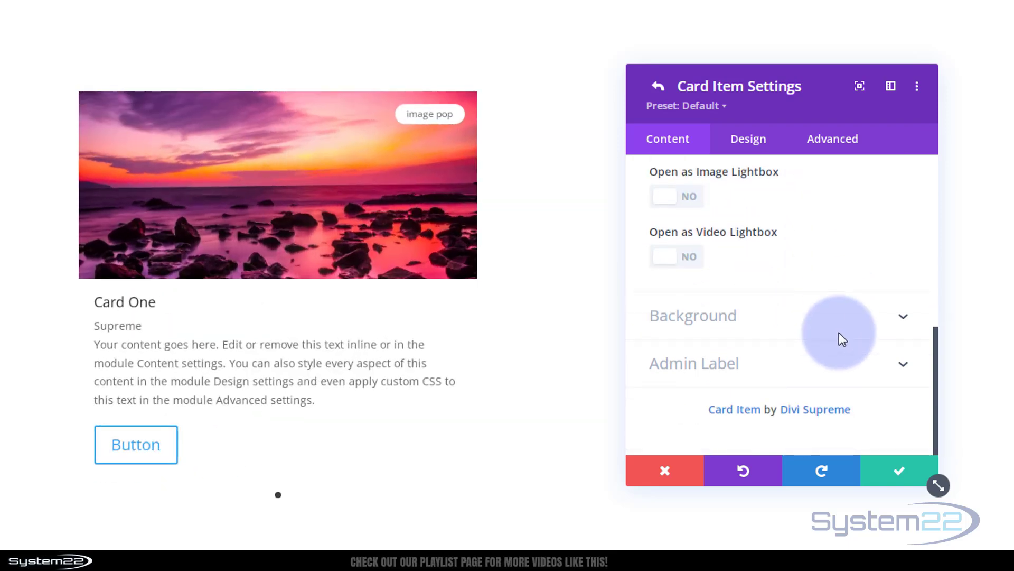
Give the card a light grey background colour from the extended colour palette
{"action": "left_click", "coordinate": [777, 326]}
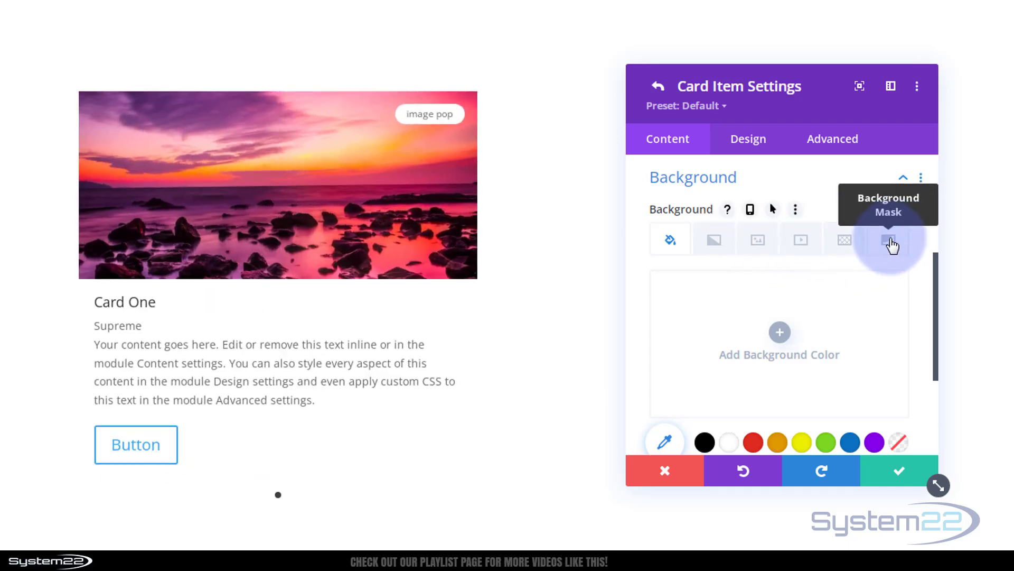
{"action": "scroll", "coordinate": [750, 338], "scroll_direction": "down", "scroll_amount": 3}
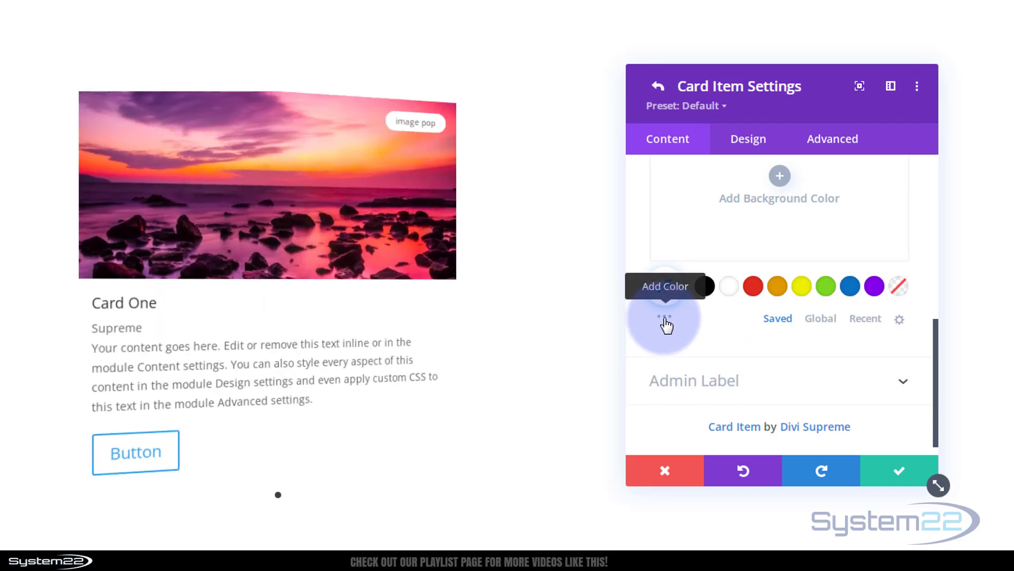
{"action": "left_click", "coordinate": [665, 319]}
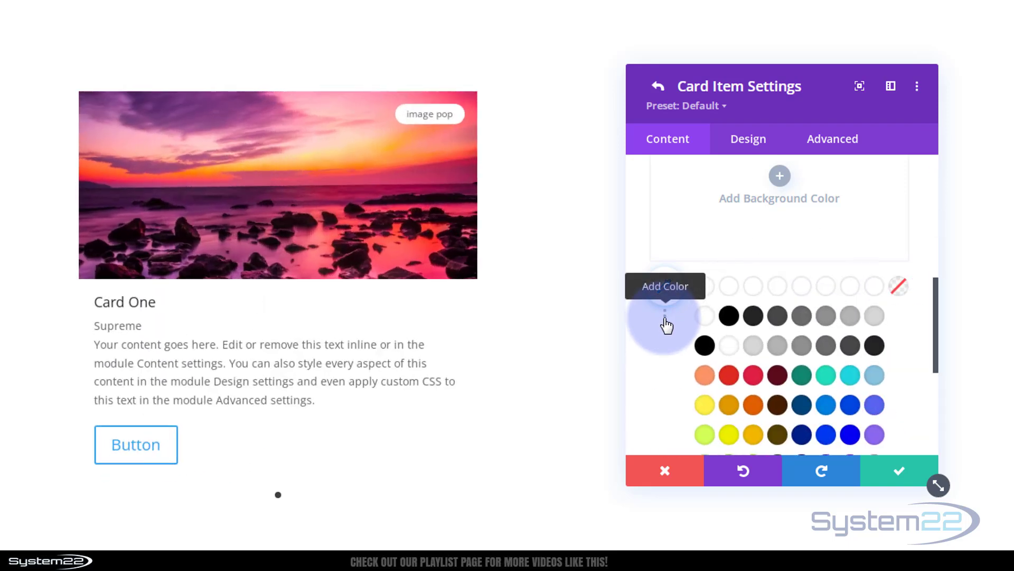
{"action": "left_click", "coordinate": [754, 346]}
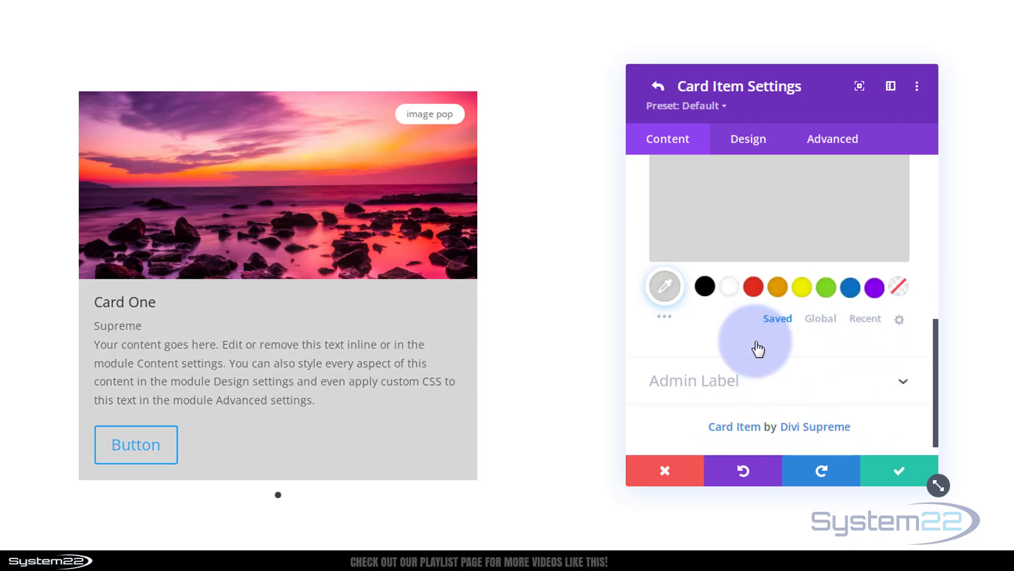
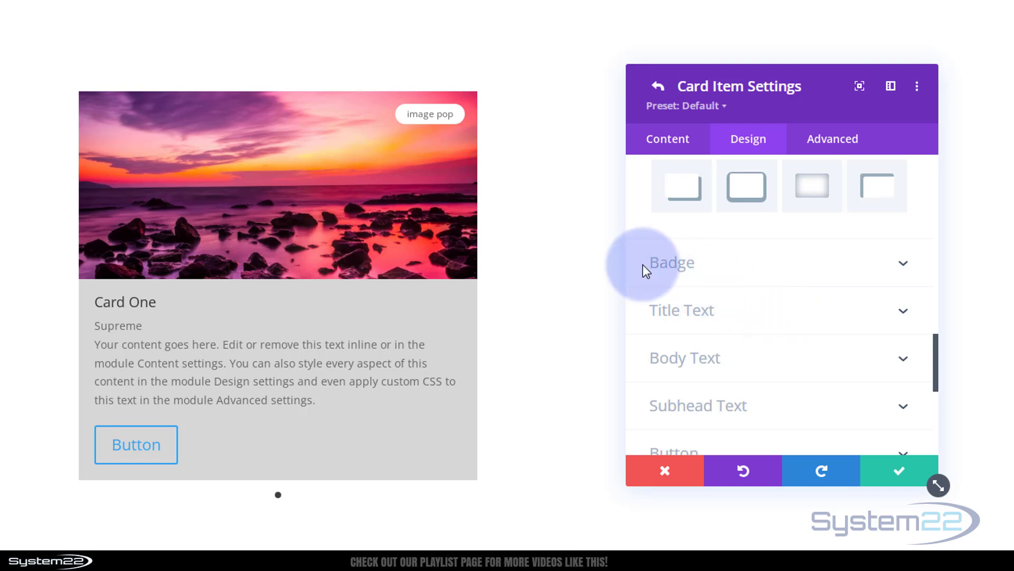
Try using a custom position for the card's badge
{"action": "left_click", "coordinate": [760, 274]}
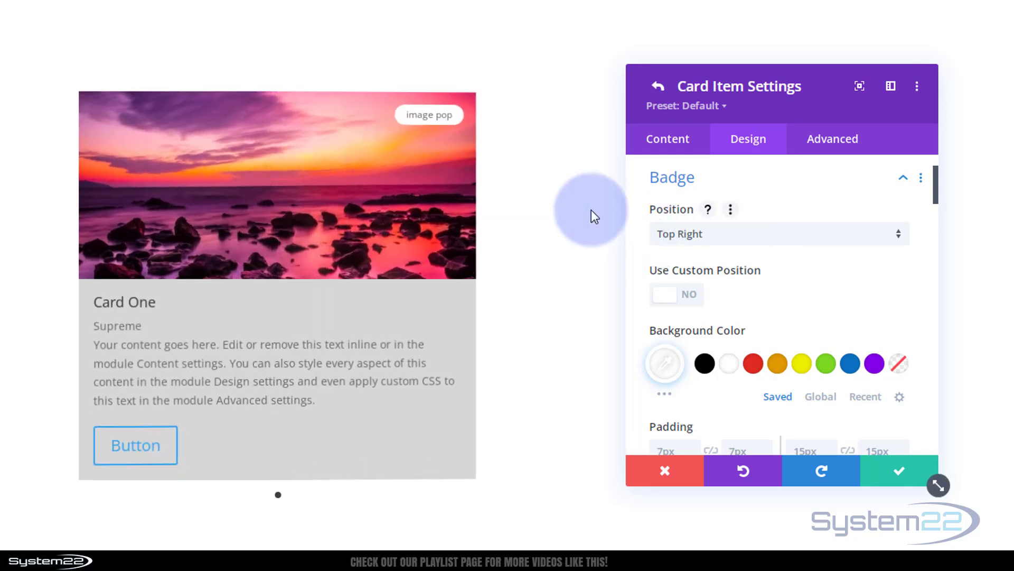
{"action": "left_click", "coordinate": [696, 300]}
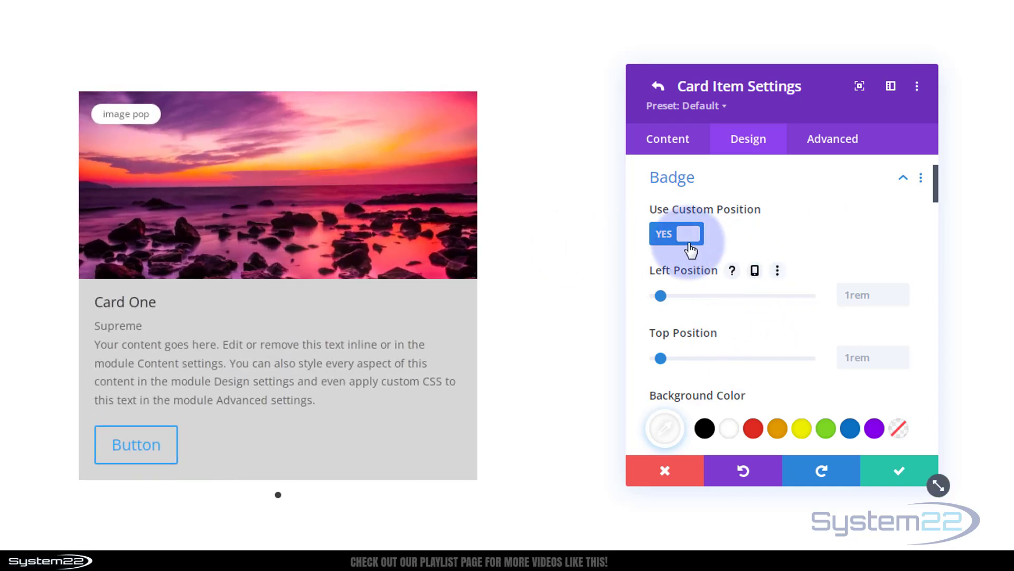
{"action": "left_click", "coordinate": [674, 235]}
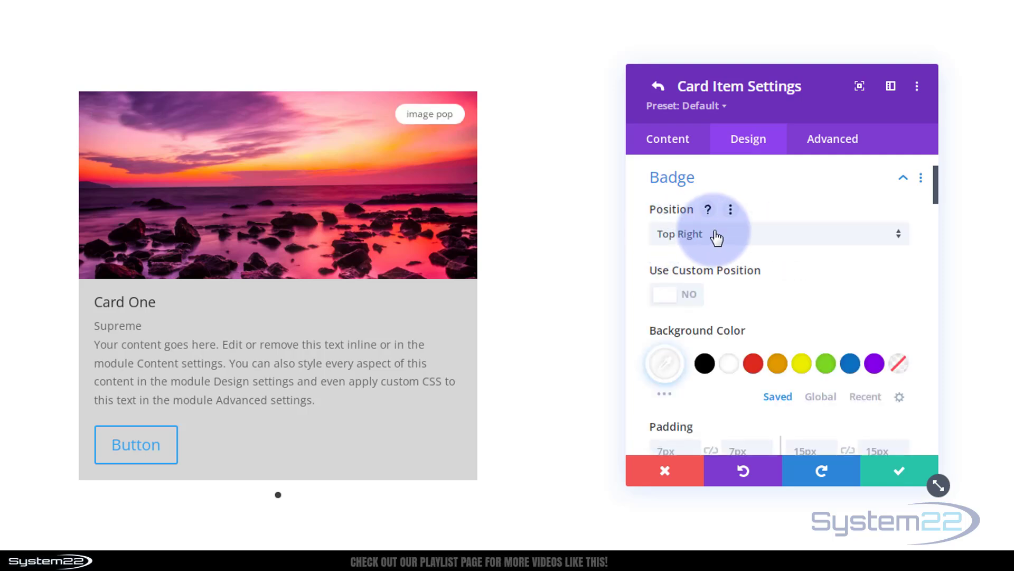
Set the badge's background colour to purple #8300e9 and its text colour to white
{"action": "scroll", "coordinate": [770, 232], "scroll_direction": "down", "scroll_amount": 2}
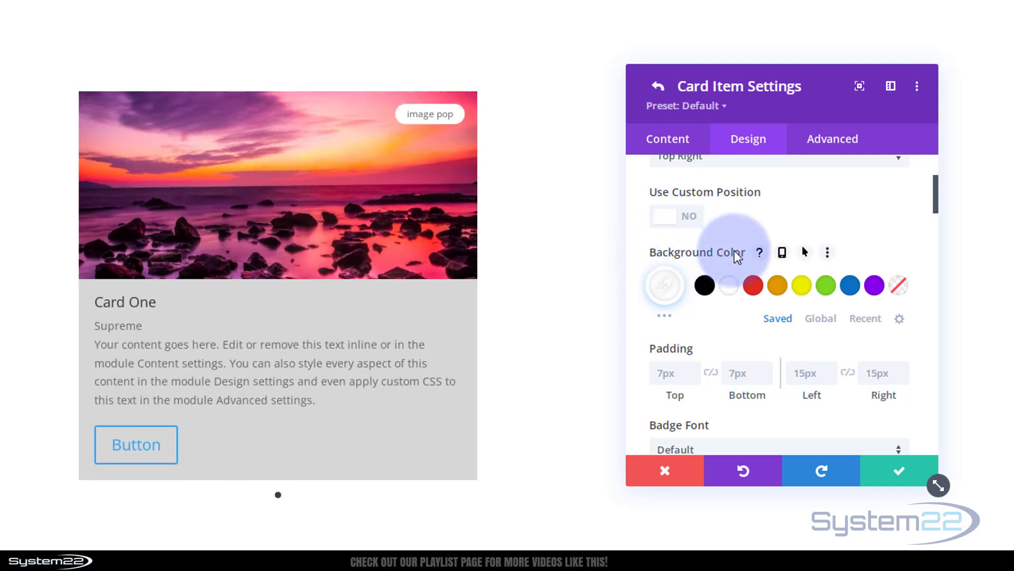
{"action": "left_click", "coordinate": [875, 288]}
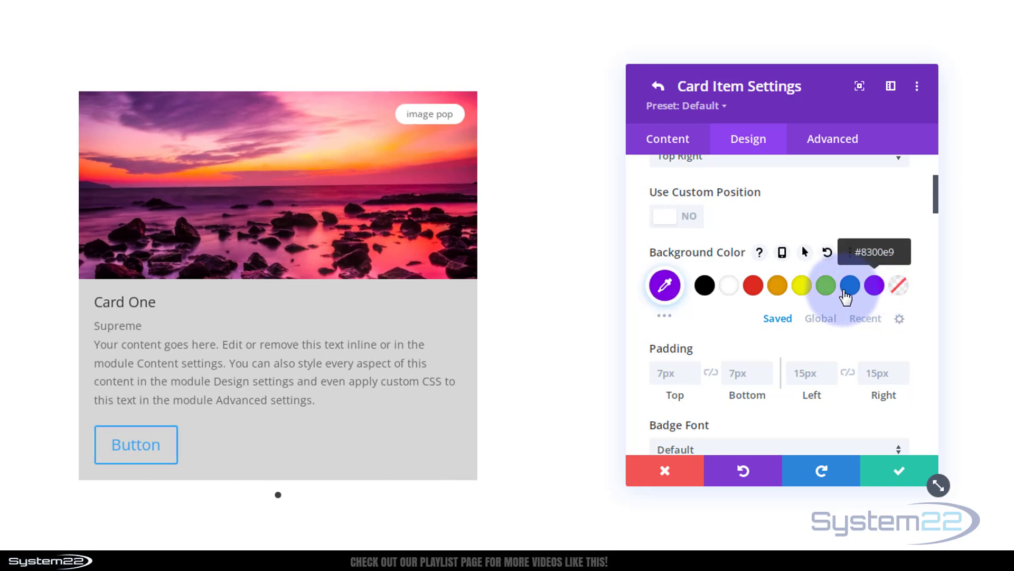
{"action": "scroll", "coordinate": [727, 311], "scroll_direction": "down", "scroll_amount": 2}
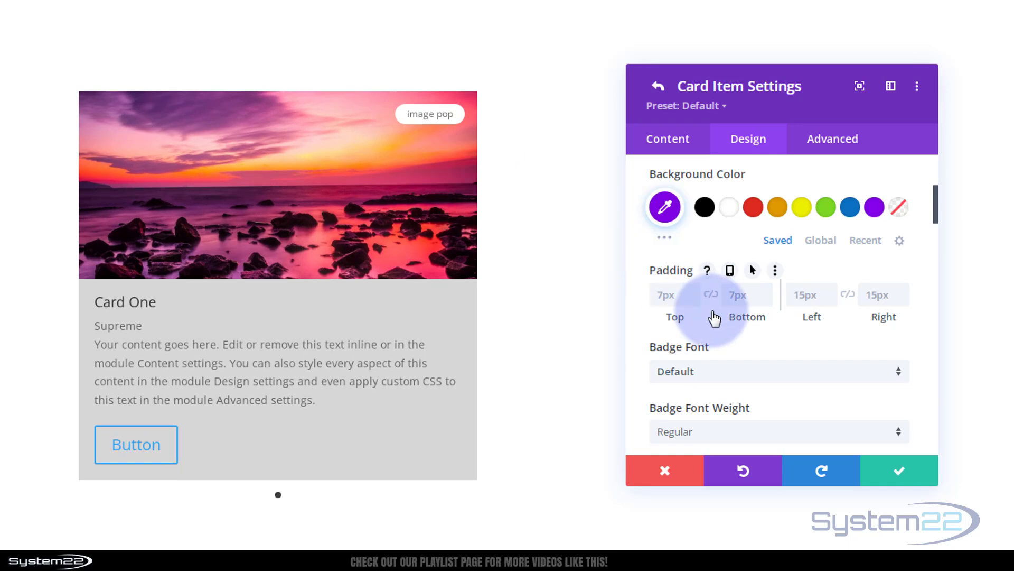
{"action": "scroll", "coordinate": [714, 312], "scroll_direction": "down", "scroll_amount": 8}
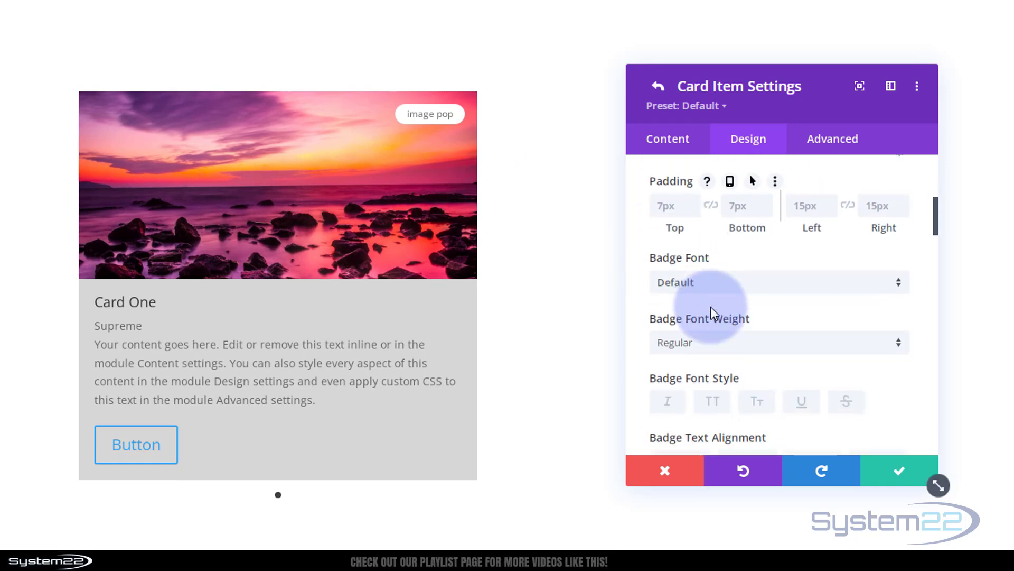
{"action": "left_click", "coordinate": [730, 230]}
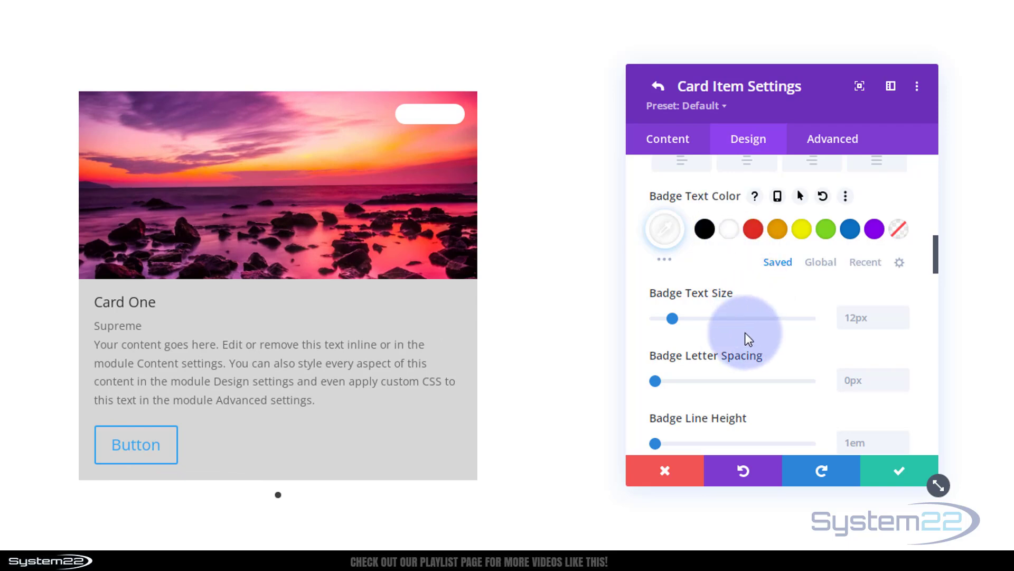
Set all four rounded corners of the badge to 0px
{"action": "scroll", "coordinate": [745, 333], "scroll_direction": "down", "scroll_amount": 5}
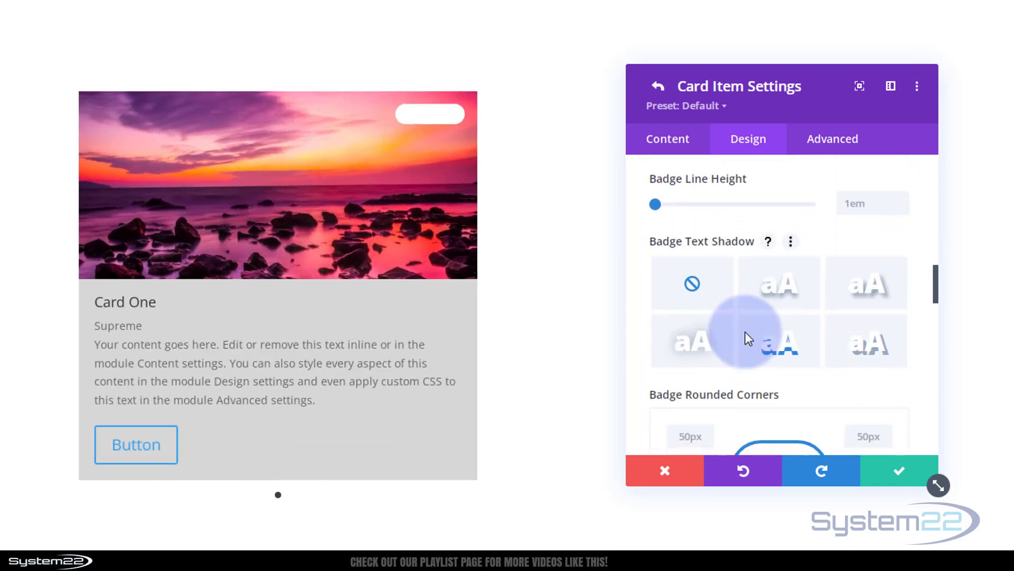
{"action": "scroll", "coordinate": [745, 332], "scroll_direction": "down", "scroll_amount": 2}
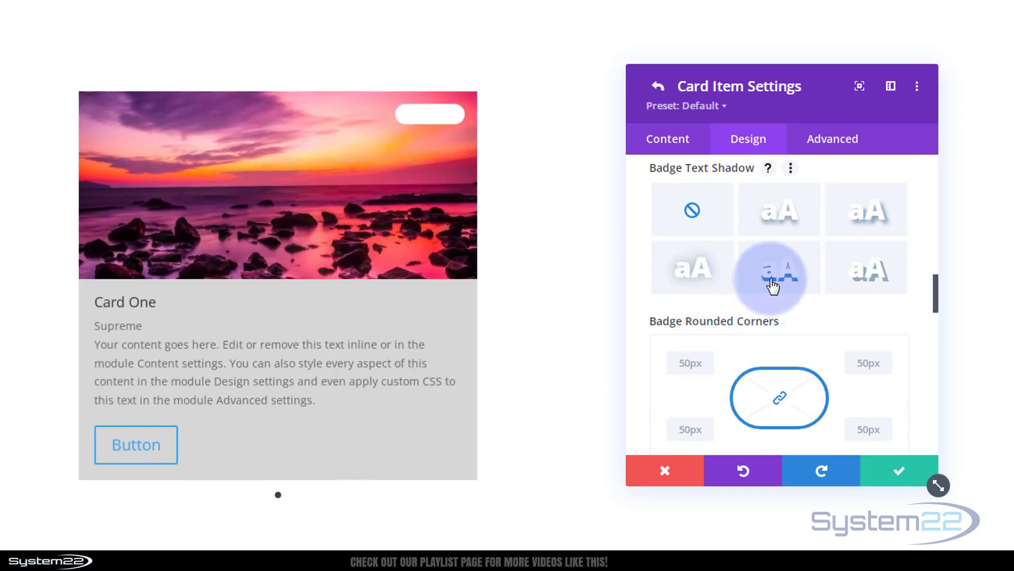
{"action": "left_click", "coordinate": [696, 365]}
{"action": "left_click", "coordinate": [764, 338]}
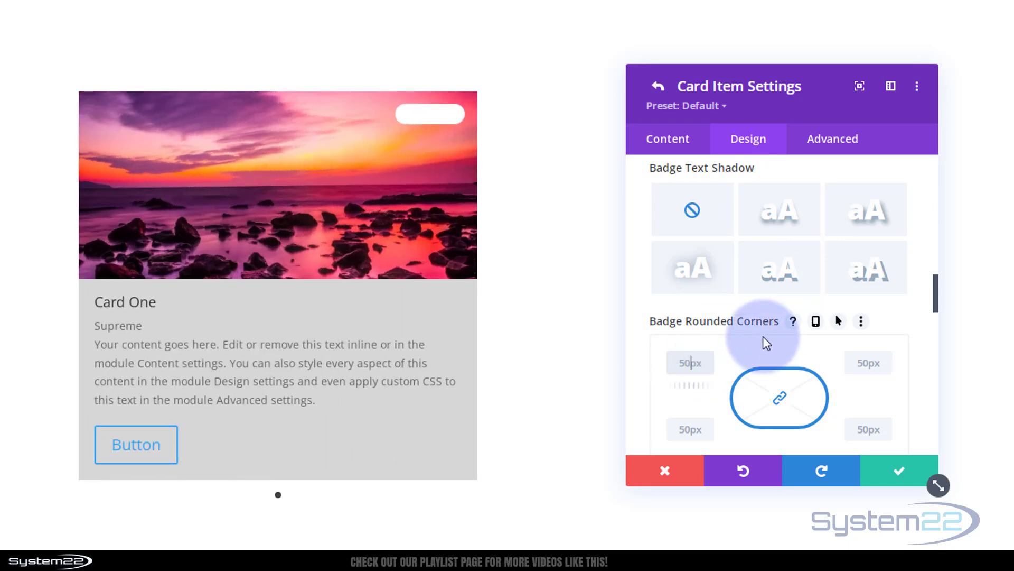
{"action": "type", "text": "0"}
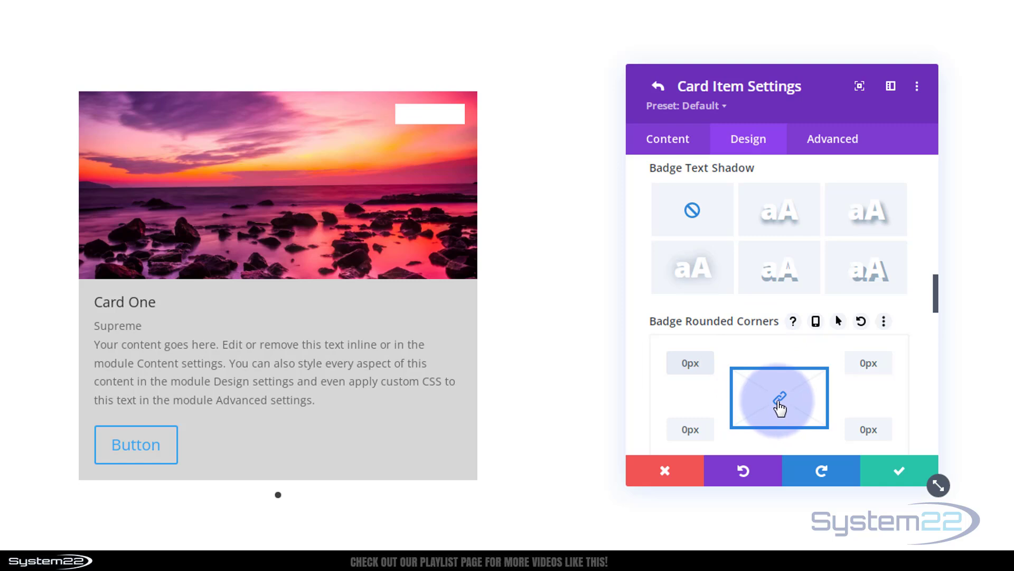
Try a 500px radius on the badge's rounded corners and clear the entered value back to the default
{"action": "left_click", "coordinate": [690, 363]}
{"action": "left_click", "coordinate": [854, 430]}
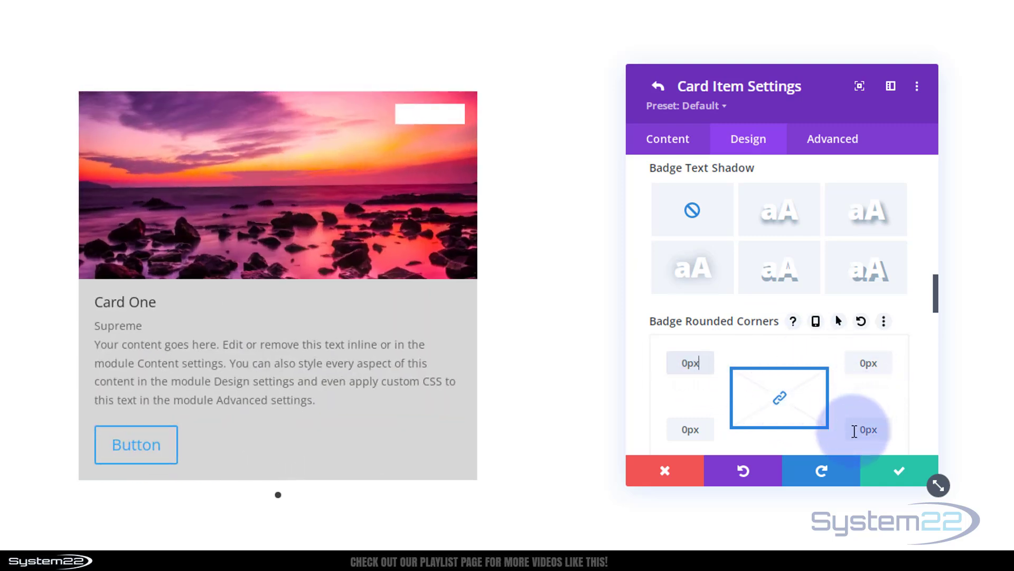
{"action": "left_click", "coordinate": [676, 372]}
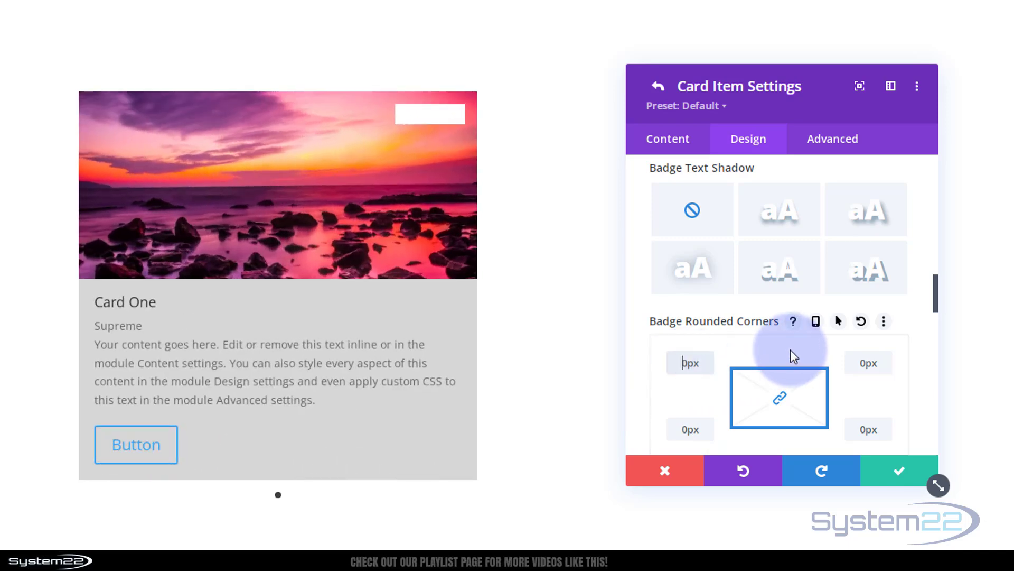
{"action": "type", "text": "50"}
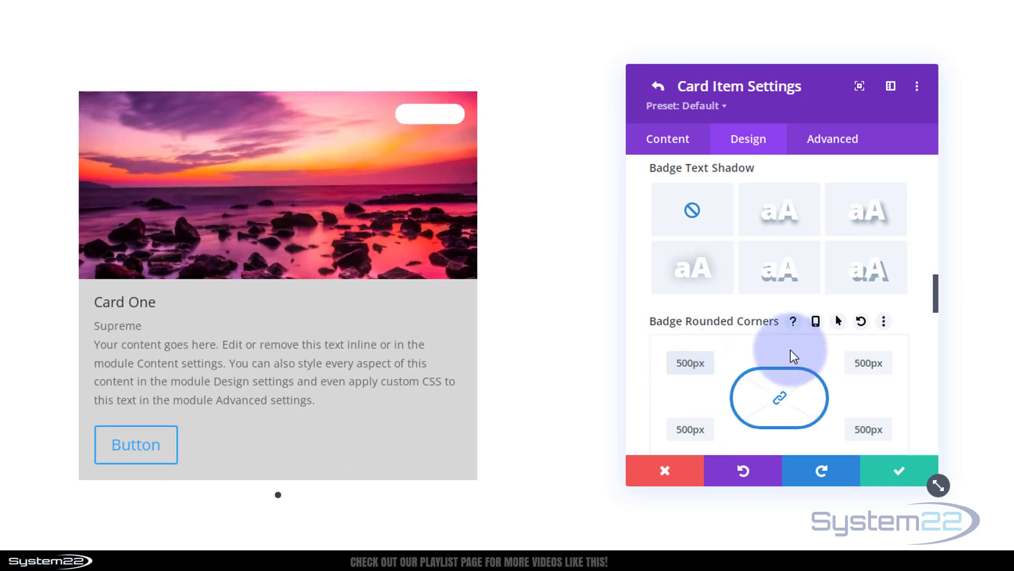
{"action": "key", "text": "Delete"}
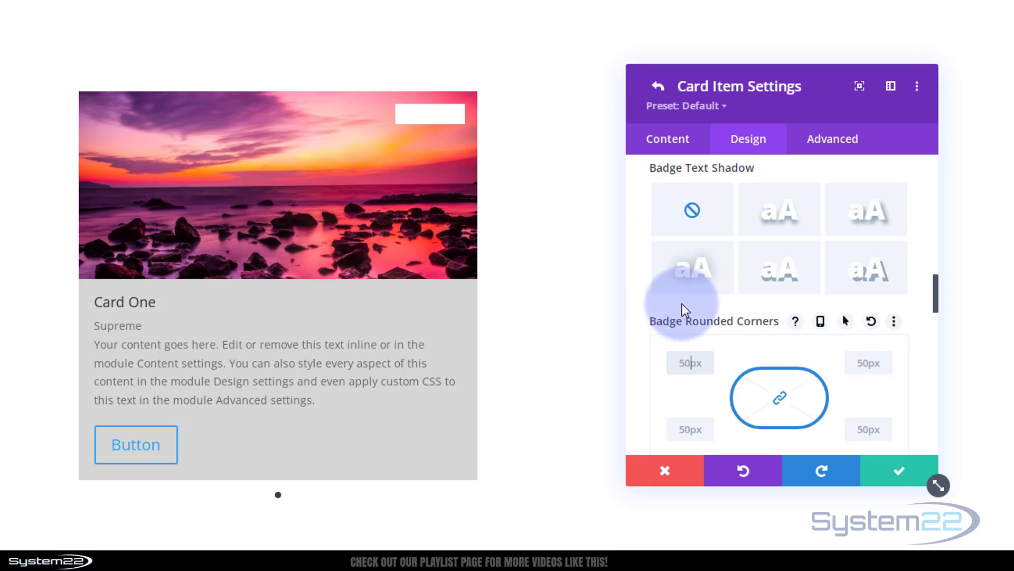
Set the card title's font weight to Bold
{"action": "scroll", "coordinate": [718, 305], "scroll_direction": "down", "scroll_amount": 3}
{"action": "scroll", "coordinate": [715, 303], "scroll_direction": "down", "scroll_amount": 5}
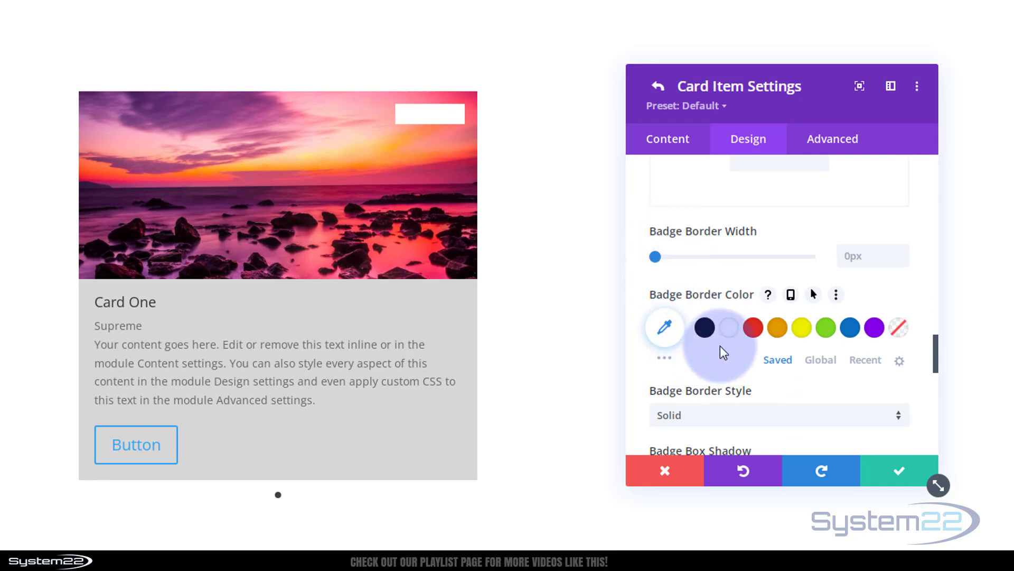
{"action": "scroll", "coordinate": [721, 349], "scroll_direction": "down", "scroll_amount": 4}
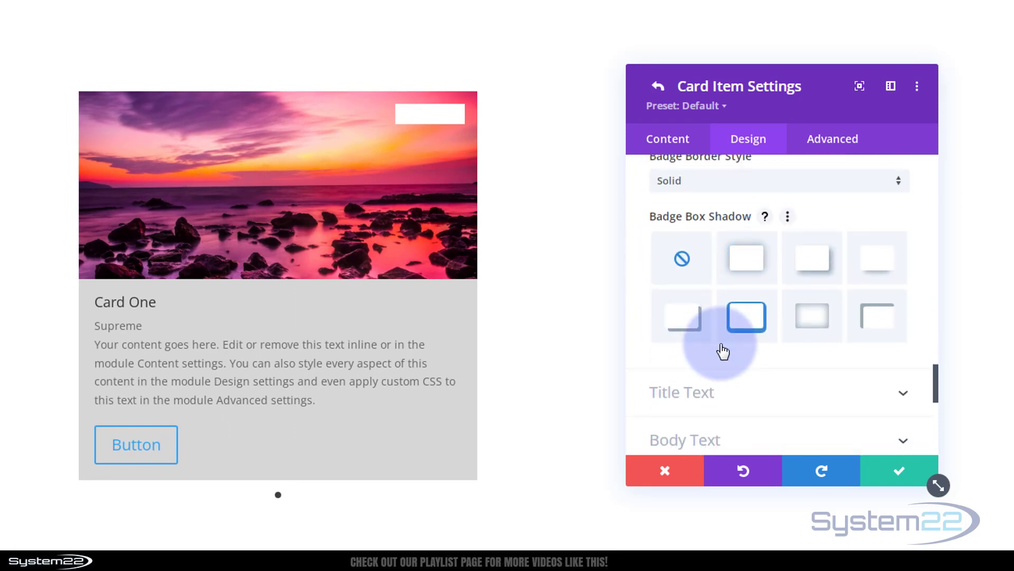
{"action": "scroll", "coordinate": [777, 347], "scroll_direction": "down", "scroll_amount": 2}
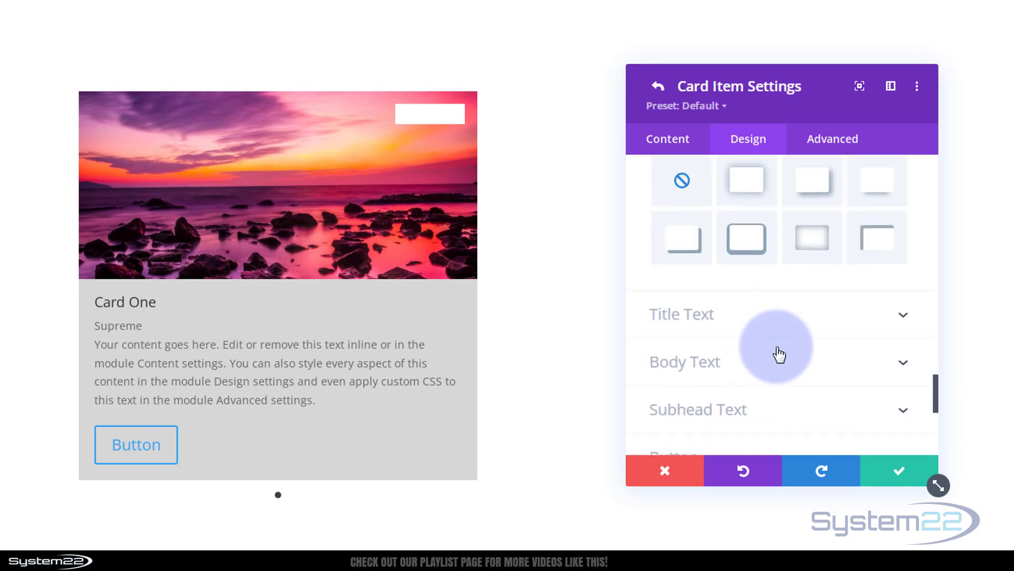
{"action": "left_click", "coordinate": [759, 317]}
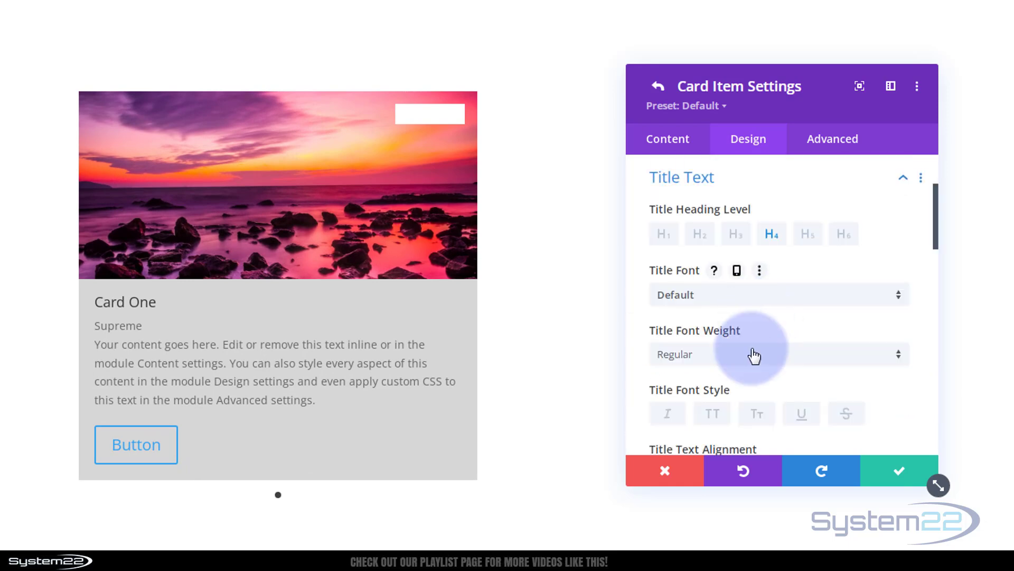
{"action": "left_click", "coordinate": [755, 356]}
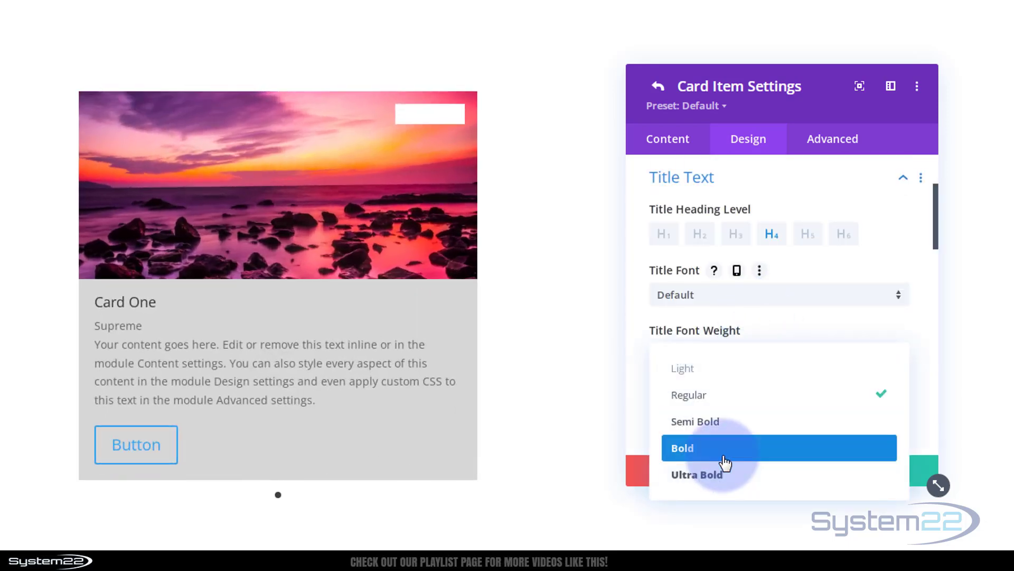
{"action": "left_click", "coordinate": [724, 458]}
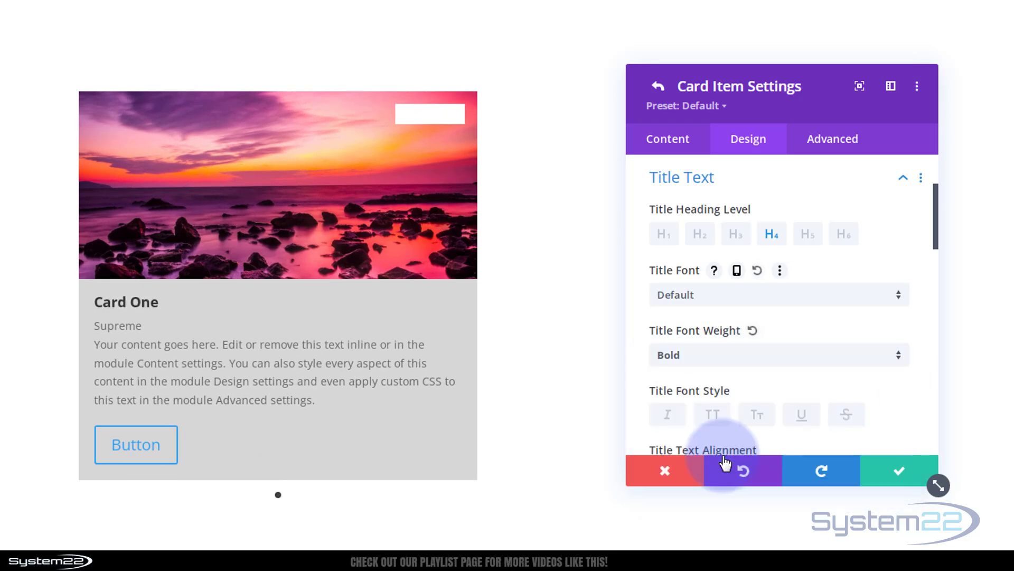
Center-align the card's title text
{"action": "left_click", "coordinate": [769, 302]}
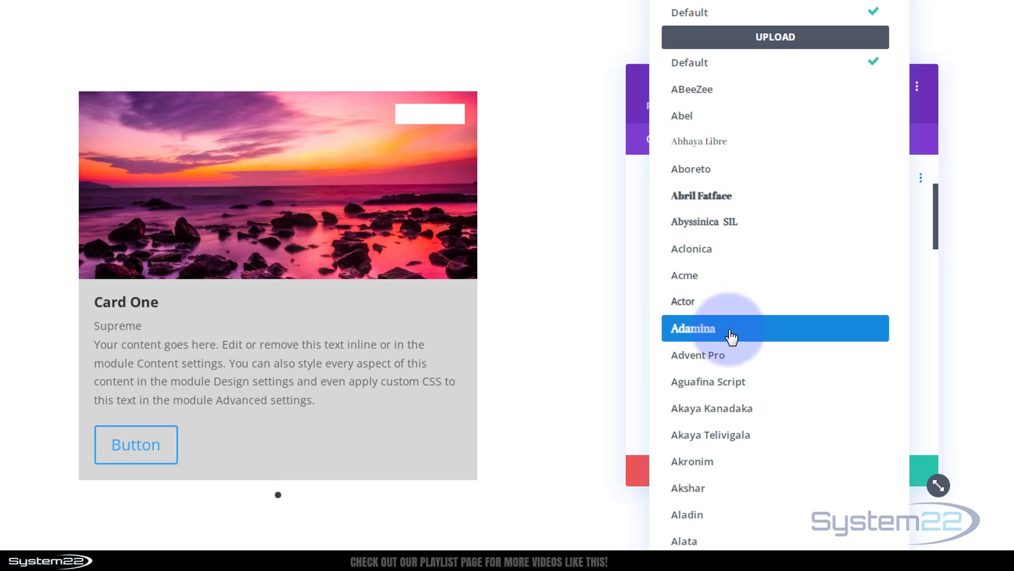
{"action": "left_click", "coordinate": [636, 206]}
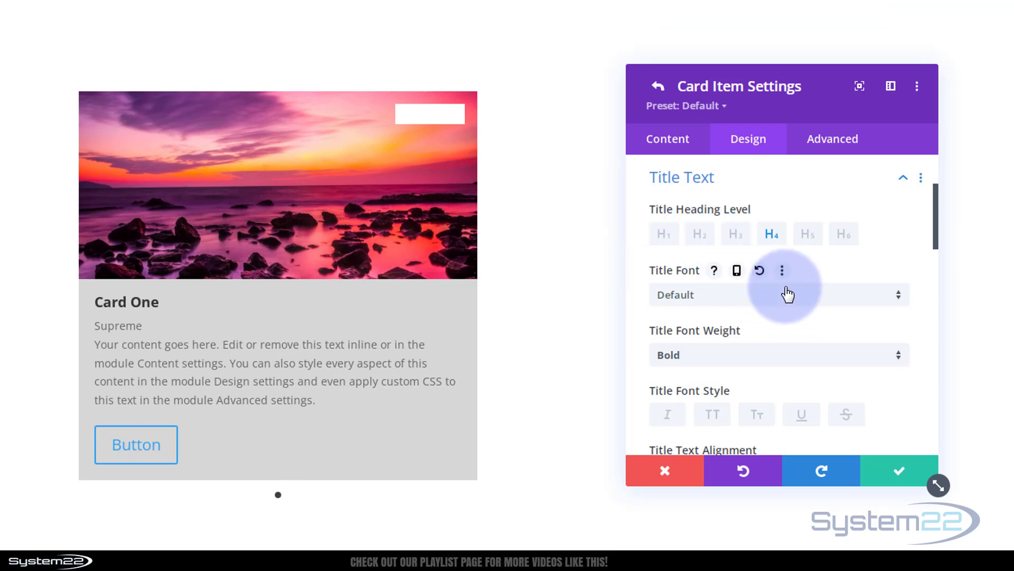
{"action": "scroll", "coordinate": [787, 294], "scroll_direction": "down", "scroll_amount": 3}
{"action": "left_click", "coordinate": [748, 319]}
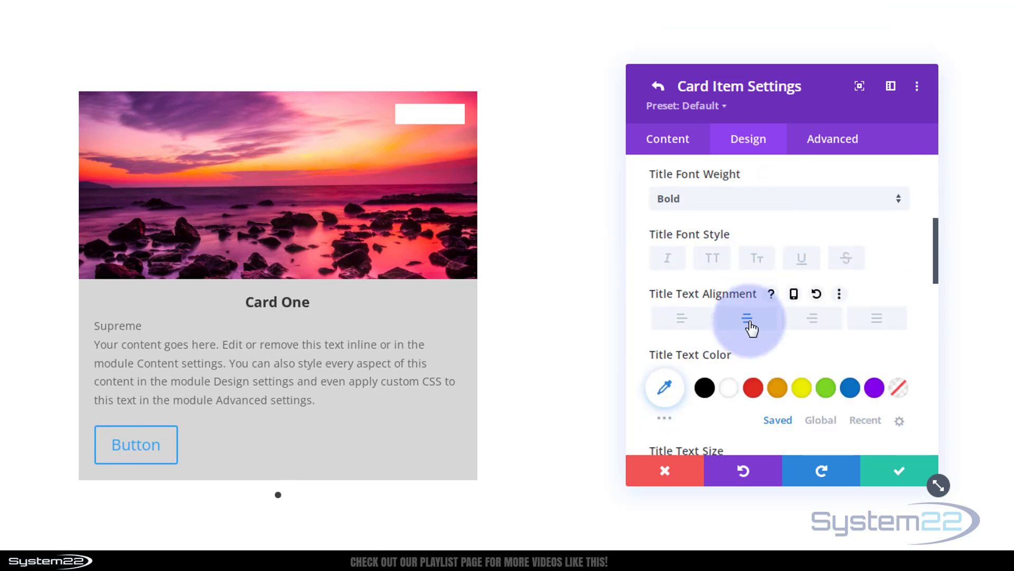
Center-align the card's body text
{"action": "scroll", "coordinate": [753, 320], "scroll_direction": "down", "scroll_amount": 6}
{"action": "scroll", "coordinate": [753, 318], "scroll_direction": "down", "scroll_amount": 6}
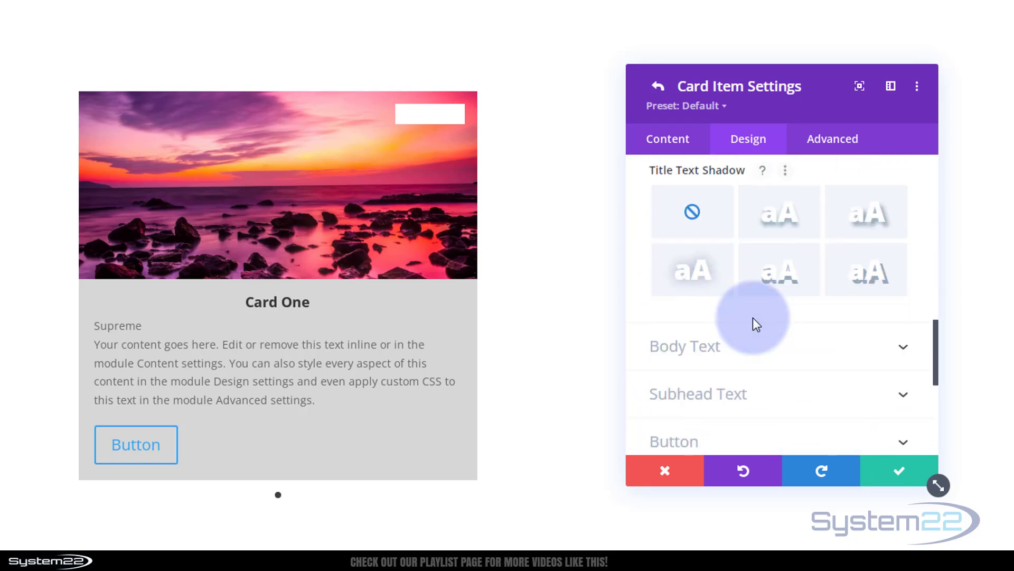
{"action": "left_click", "coordinate": [769, 197]}
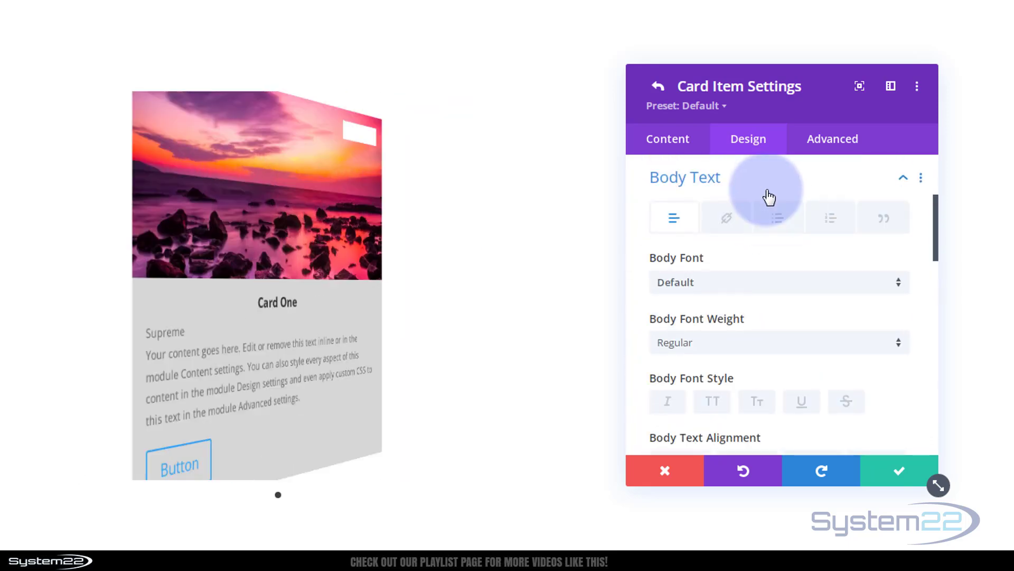
{"action": "scroll", "coordinate": [740, 349], "scroll_direction": "down", "scroll_amount": 3}
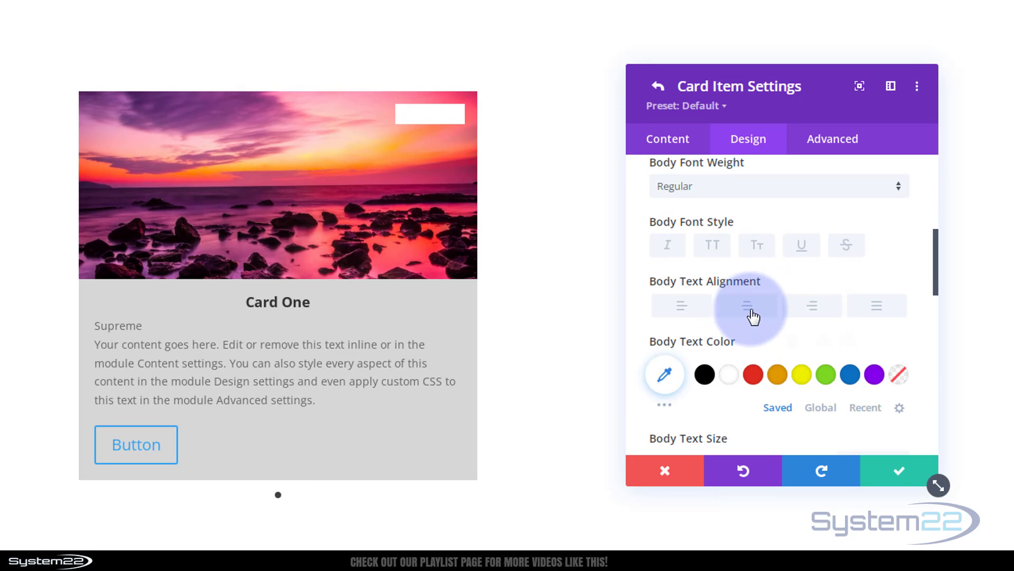
{"action": "left_click", "coordinate": [753, 314]}
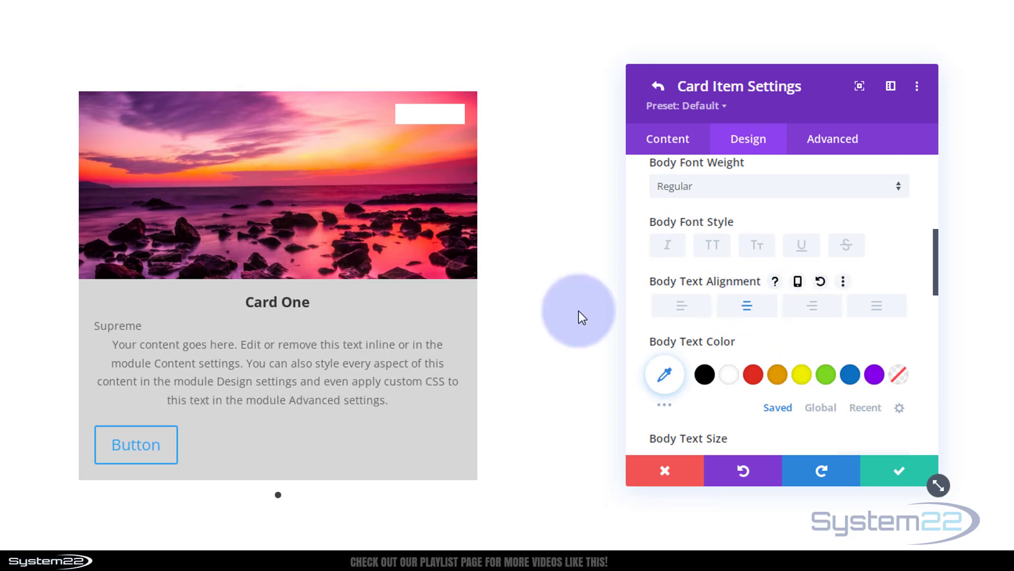
Set the card's subhead text colour to blue #0c71c3 and center-align it
{"action": "scroll", "coordinate": [759, 293], "scroll_direction": "down", "scroll_amount": 9}
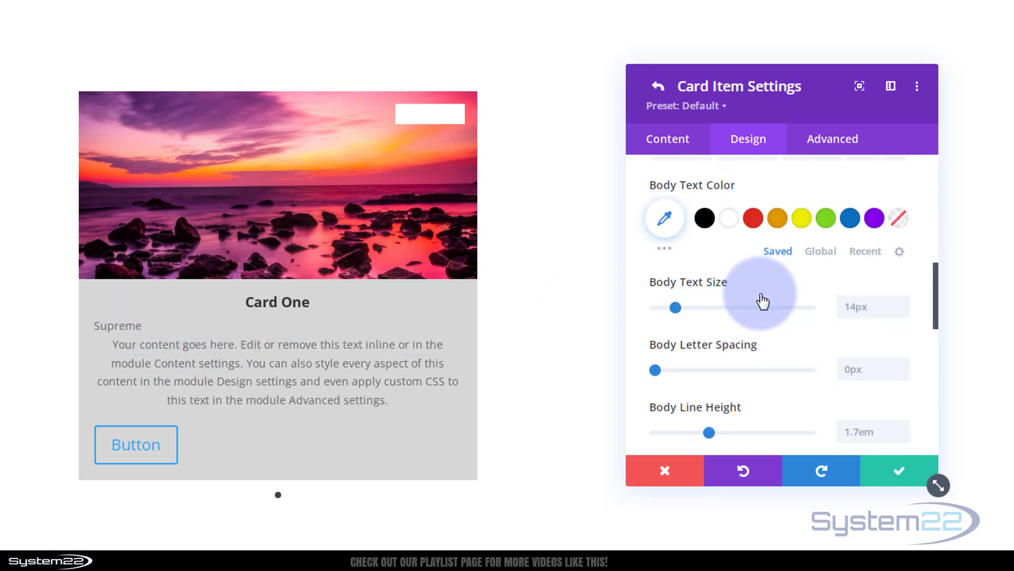
{"action": "scroll", "coordinate": [759, 293], "scroll_direction": "down", "scroll_amount": 3}
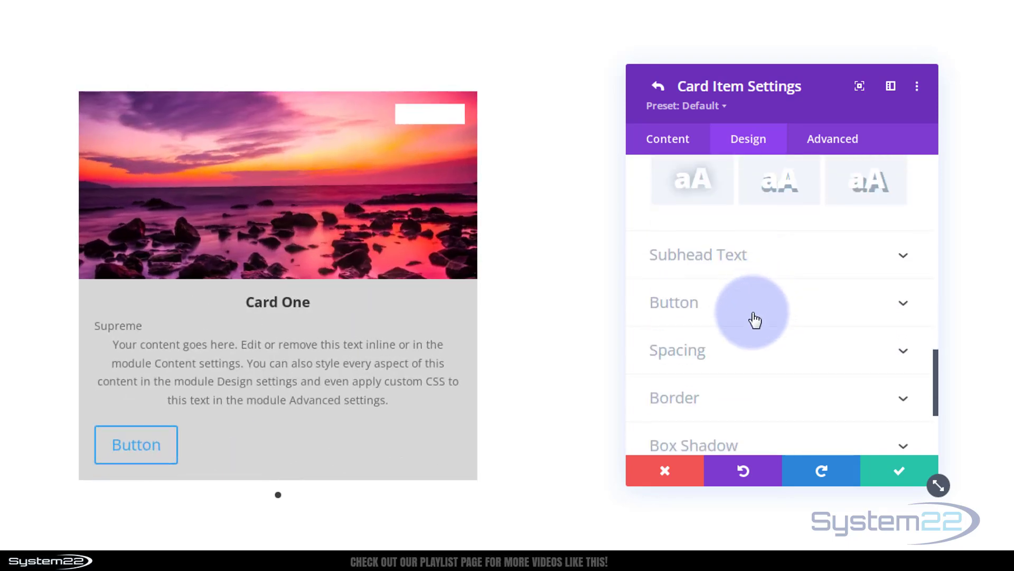
{"action": "left_click", "coordinate": [760, 266]}
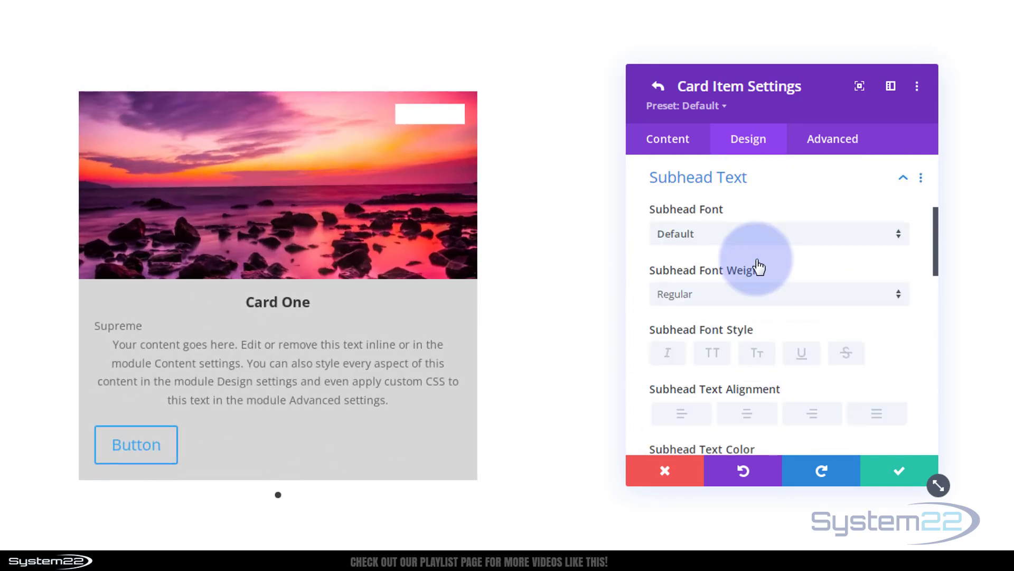
{"action": "scroll", "coordinate": [770, 291], "scroll_direction": "down", "scroll_amount": 3}
{"action": "left_click", "coordinate": [854, 330]}
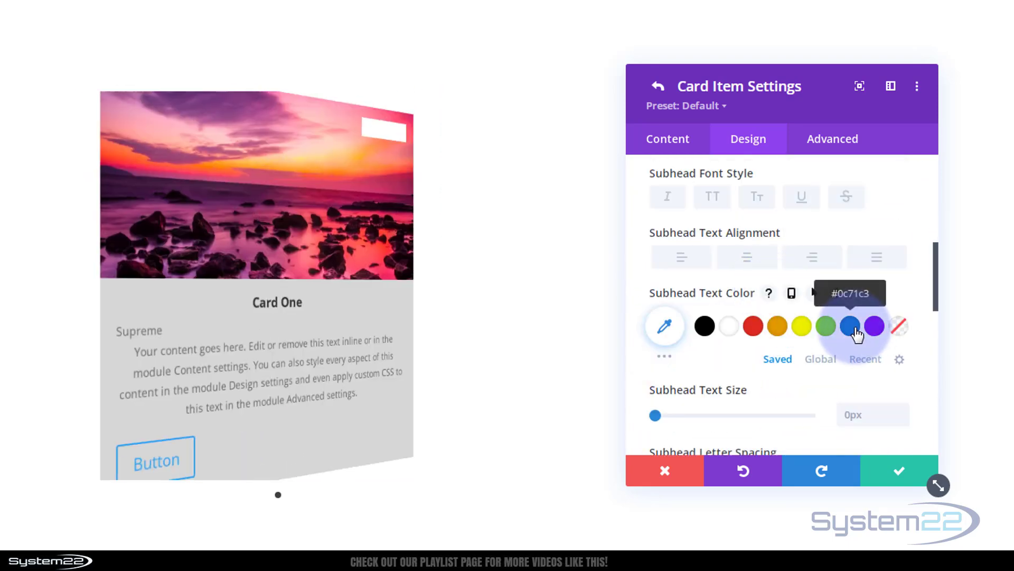
{"action": "left_click", "coordinate": [757, 269]}
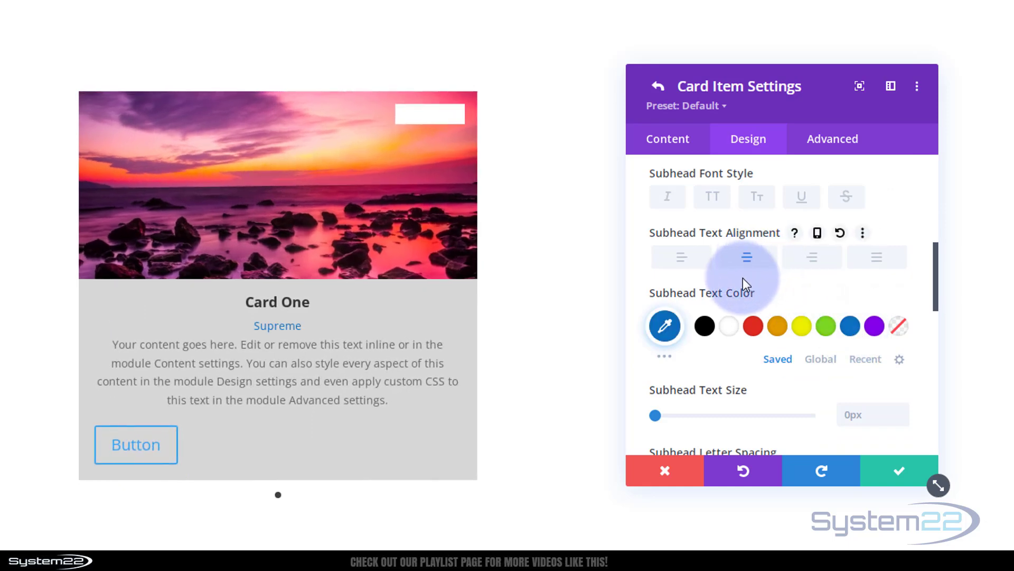
Set the subhead's font weight to Semi Bold
{"action": "scroll", "coordinate": [742, 278], "scroll_direction": "up", "scroll_amount": 3}
{"action": "left_click", "coordinate": [725, 219]}
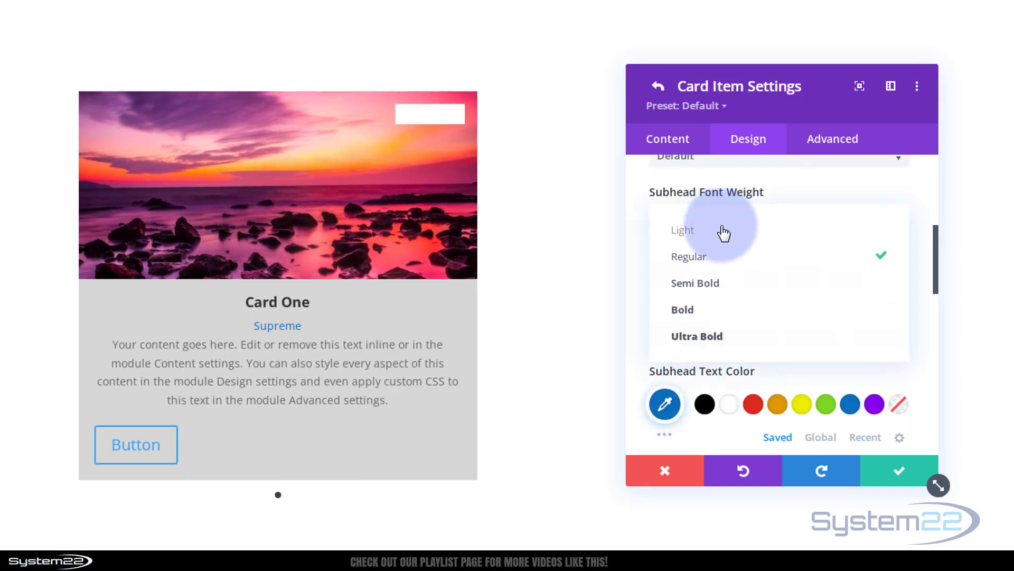
{"action": "left_click", "coordinate": [712, 286]}
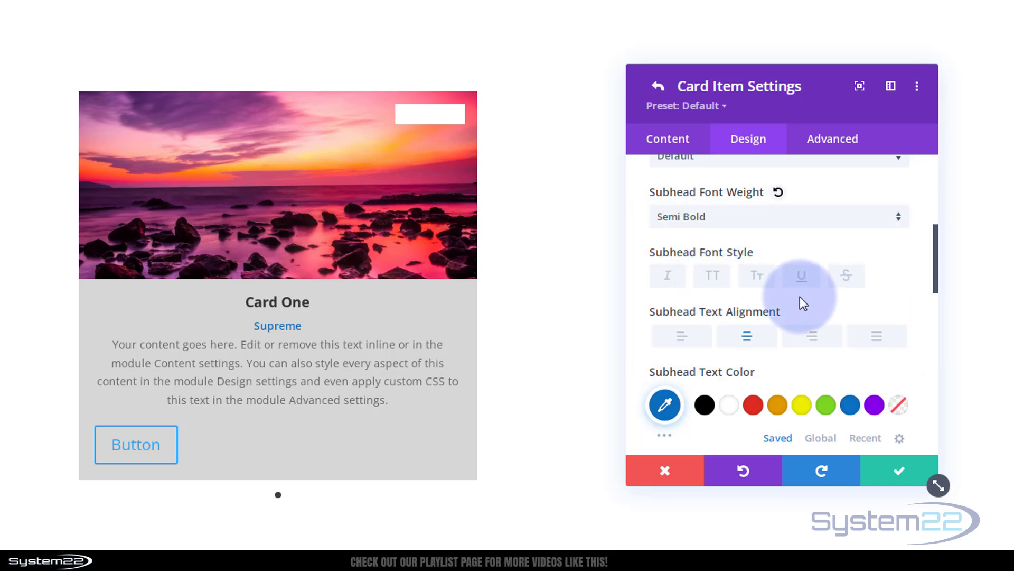
Enable custom styles for the card's button and set its text colour to white #ffffff
{"action": "scroll", "coordinate": [800, 296], "scroll_direction": "down", "scroll_amount": 7}
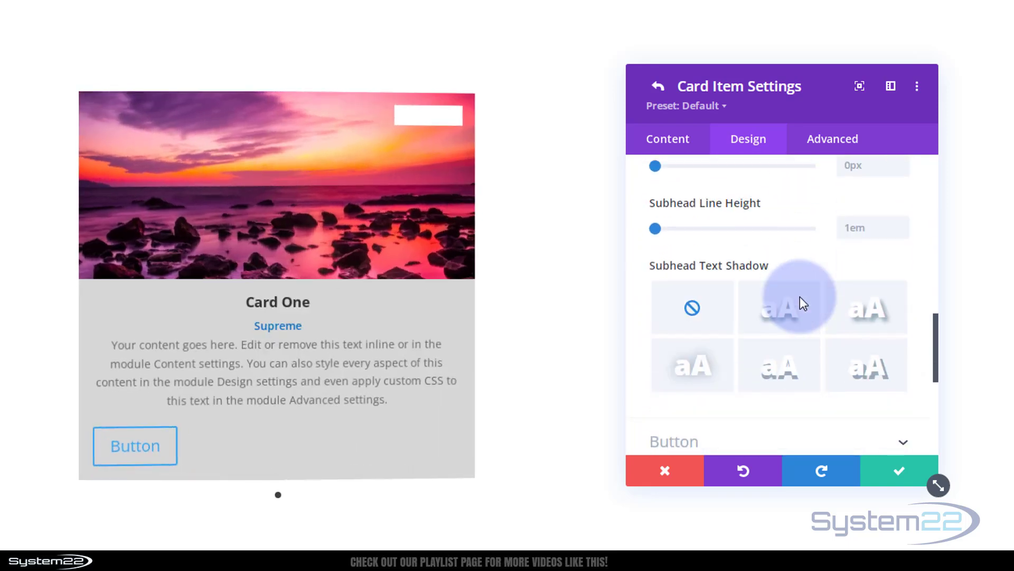
{"action": "scroll", "coordinate": [800, 296], "scroll_direction": "down", "scroll_amount": 3}
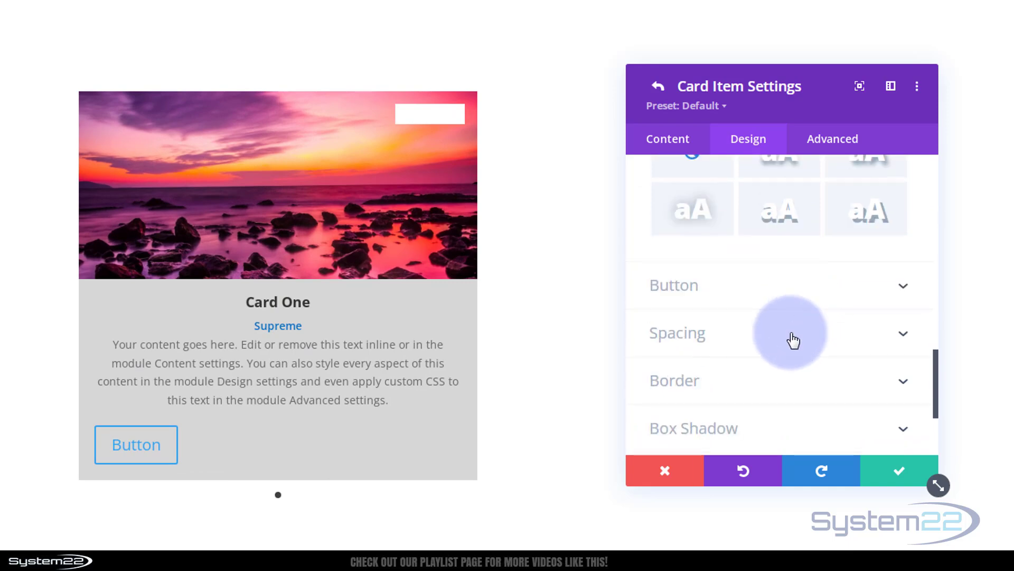
{"action": "left_click", "coordinate": [761, 295]}
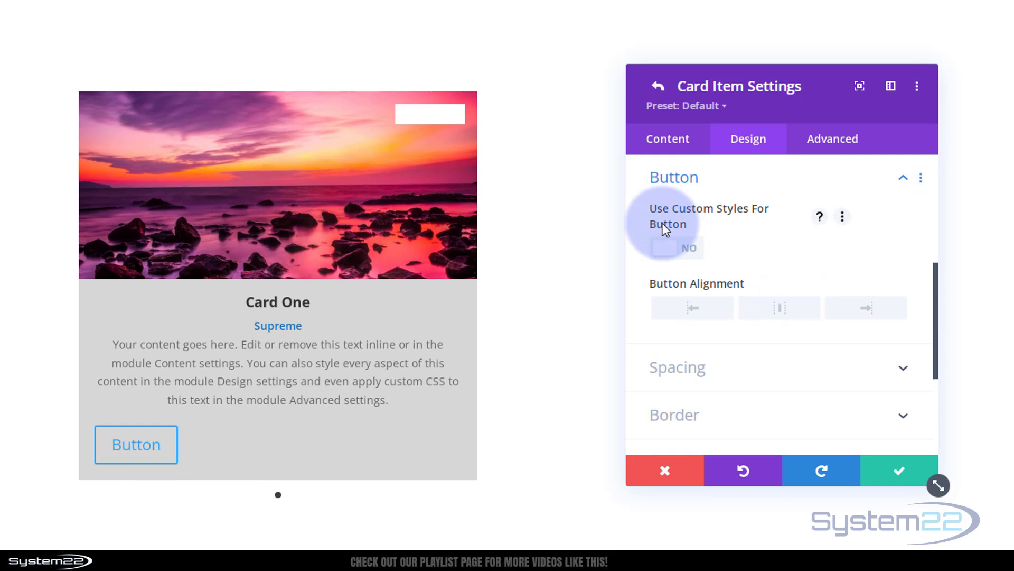
{"action": "left_click", "coordinate": [692, 249]}
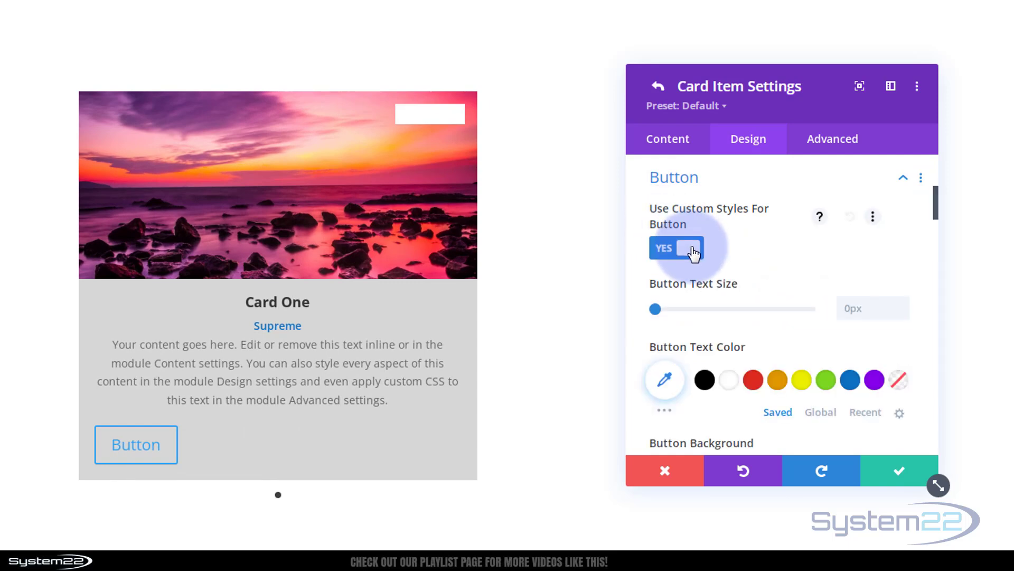
{"action": "scroll", "coordinate": [816, 244], "scroll_direction": "down", "scroll_amount": 2}
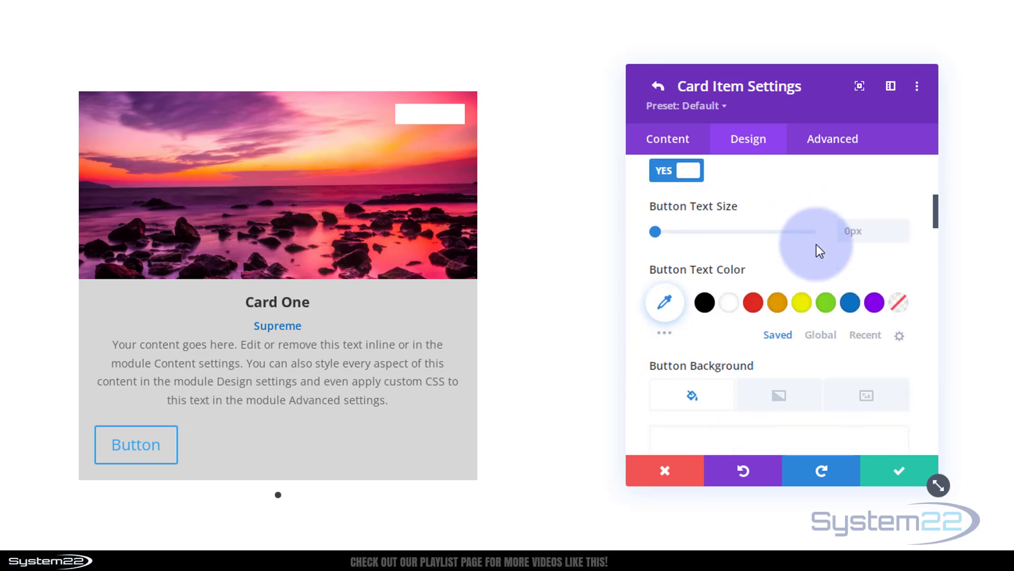
{"action": "left_click", "coordinate": [729, 305]}
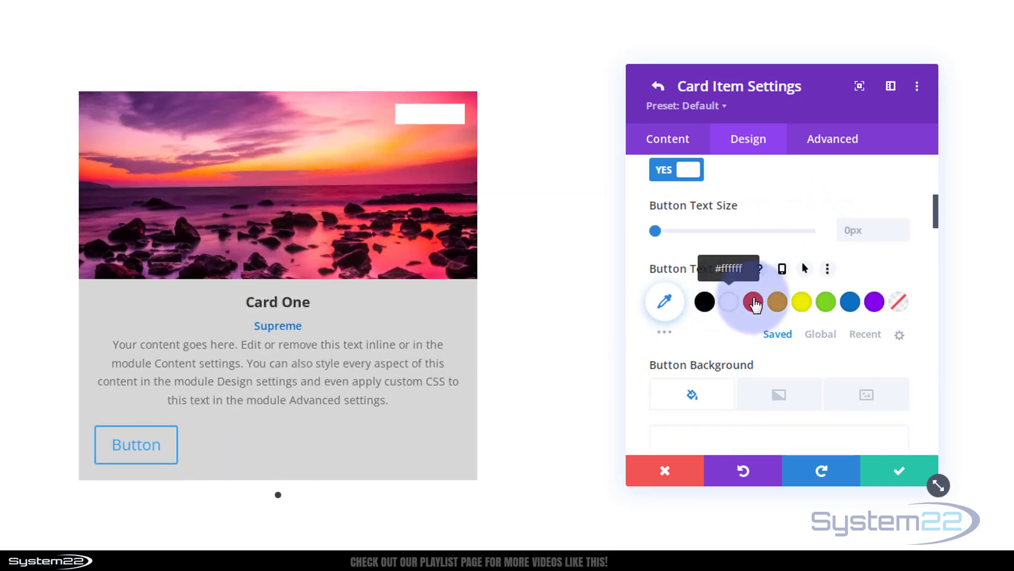
Set the button's background colour to blue #0c71c3
{"action": "scroll", "coordinate": [762, 294], "scroll_direction": "down", "scroll_amount": 3}
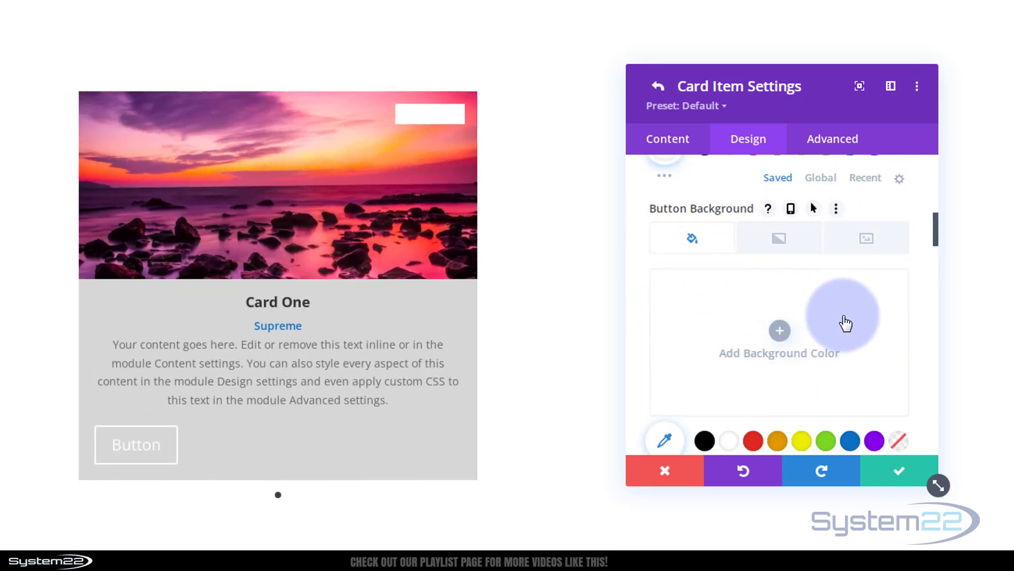
{"action": "scroll", "coordinate": [846, 323], "scroll_direction": "down", "scroll_amount": 2}
{"action": "left_click", "coordinate": [850, 365]}
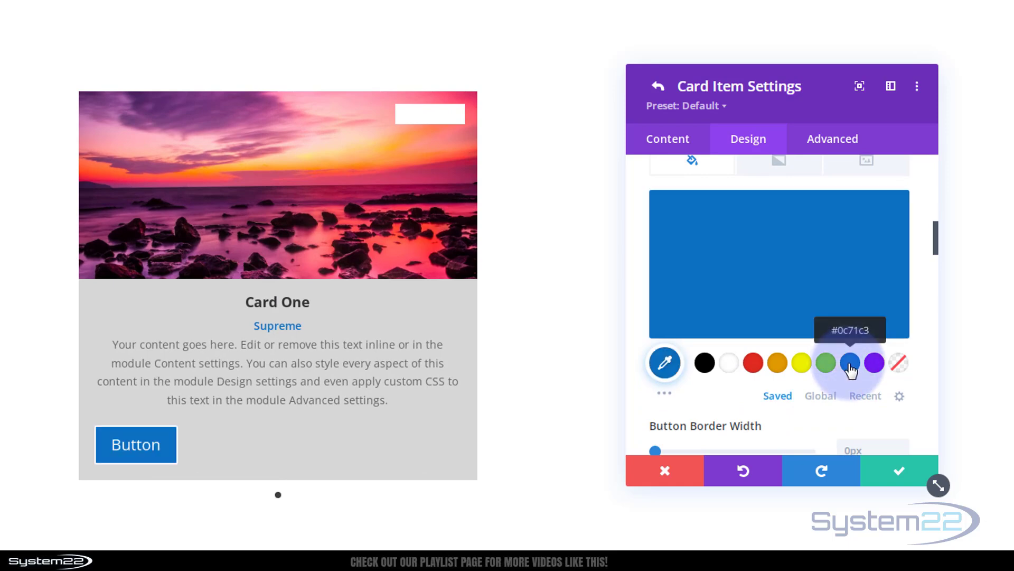
Try a 1px border width on the button and settle on 0px
{"action": "scroll", "coordinate": [829, 340], "scroll_direction": "down", "scroll_amount": 3}
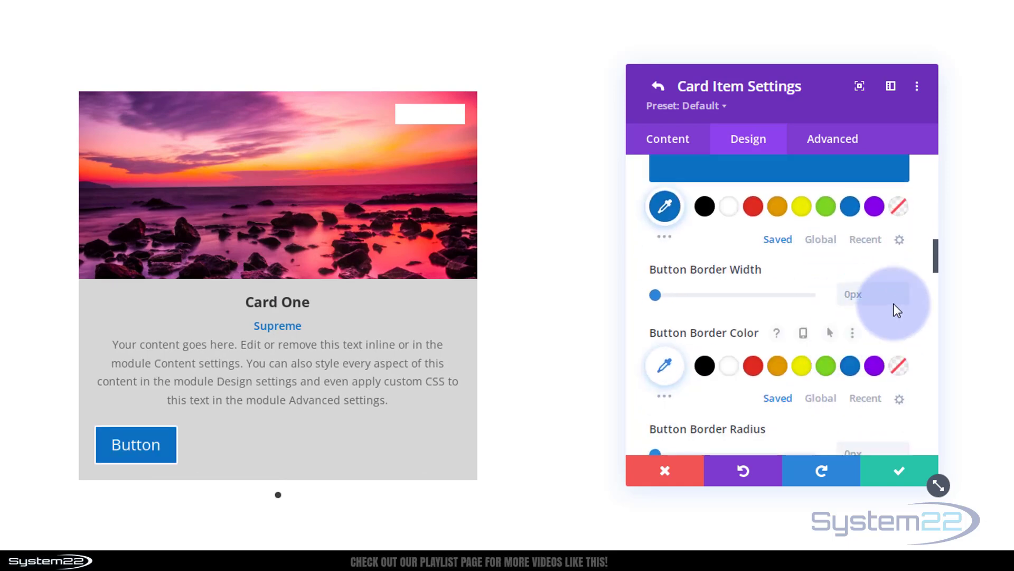
{"action": "left_click", "coordinate": [901, 290]}
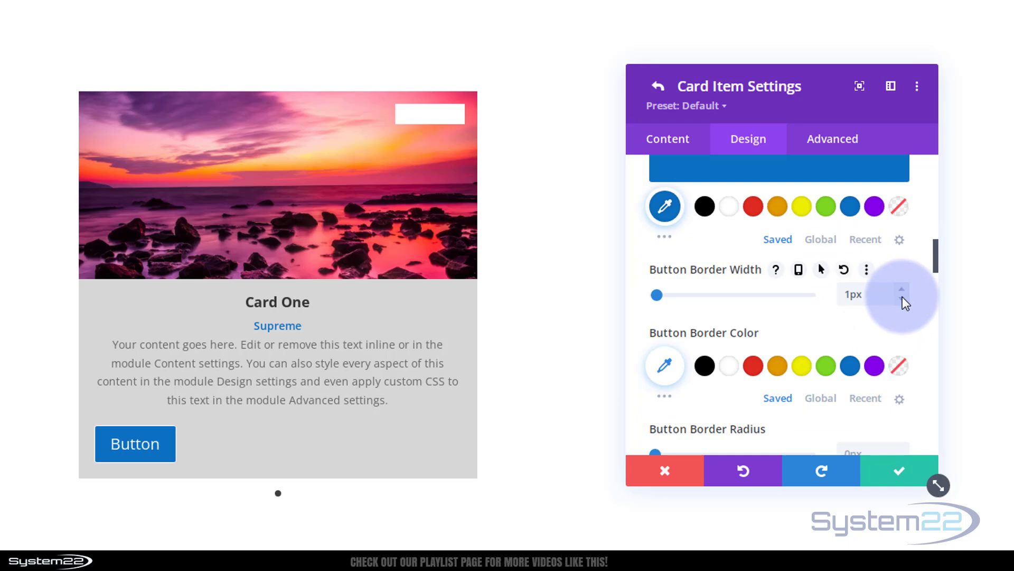
{"action": "left_click", "coordinate": [903, 299]}
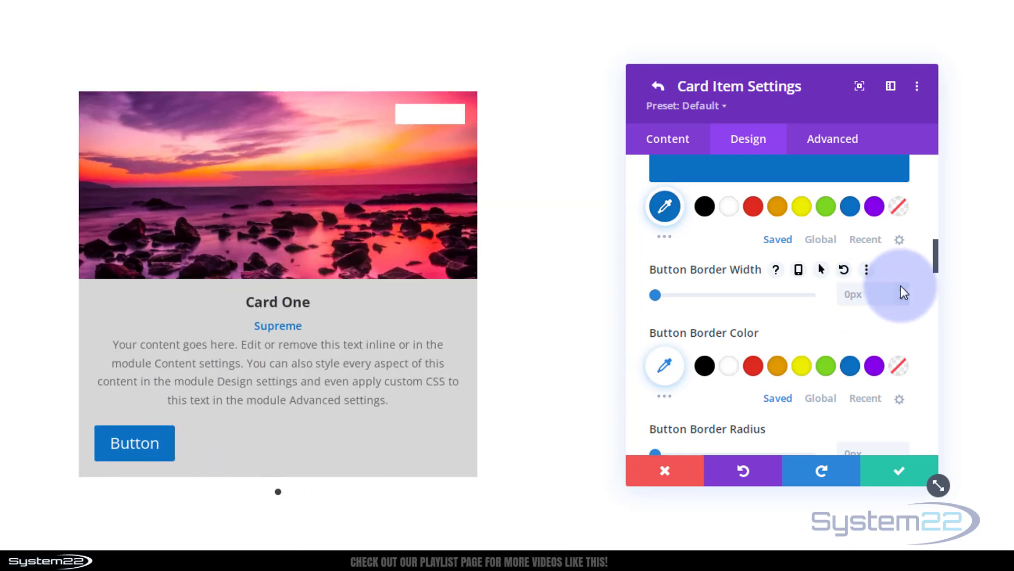
{"action": "left_click", "coordinate": [901, 289]}
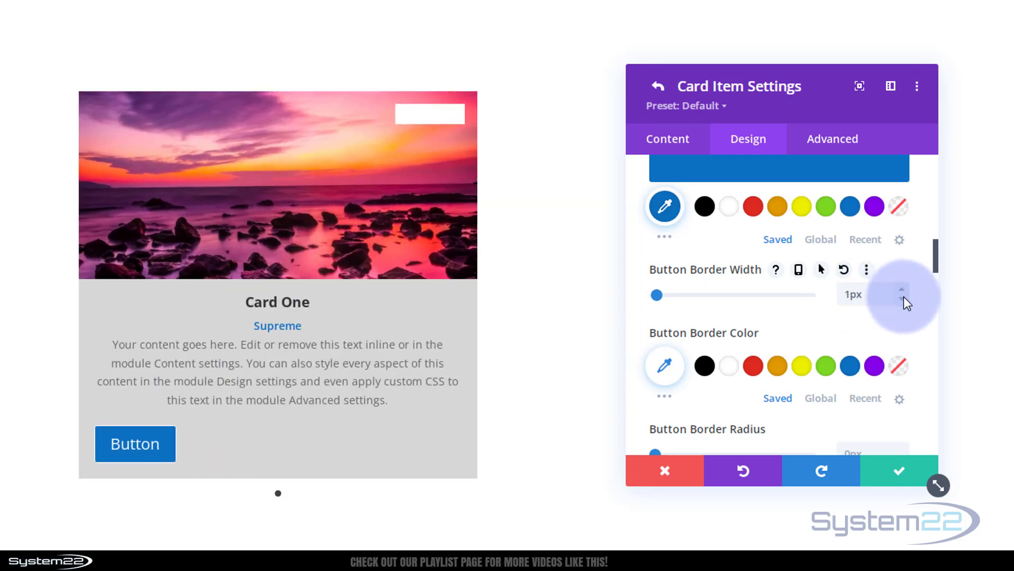
{"action": "left_click", "coordinate": [902, 299]}
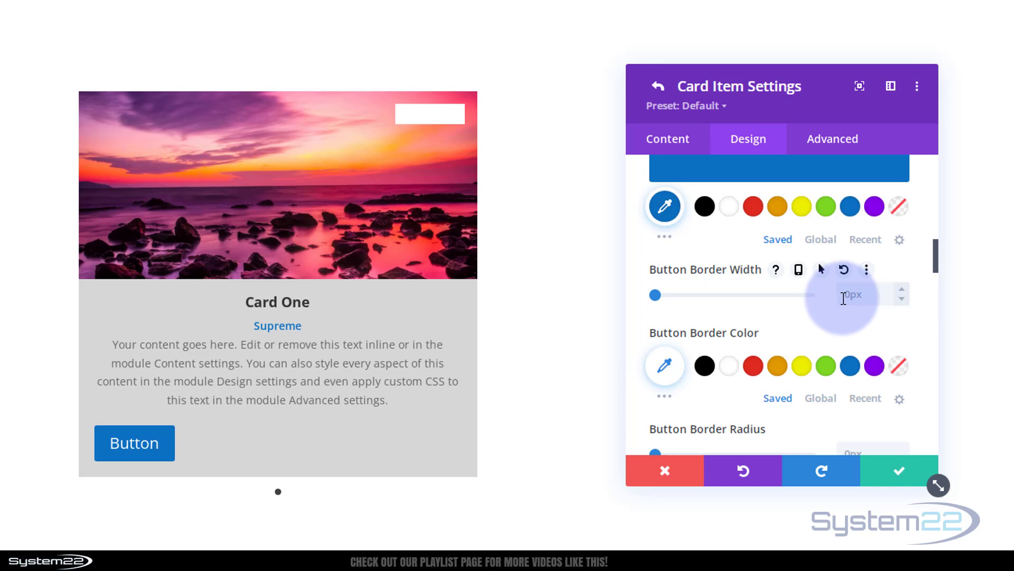
Search the button icons for "quest" and choose the filled circle question-mark icon
{"action": "scroll", "coordinate": [844, 299], "scroll_direction": "down", "scroll_amount": 2}
{"action": "scroll", "coordinate": [845, 285], "scroll_direction": "down", "scroll_amount": 5}
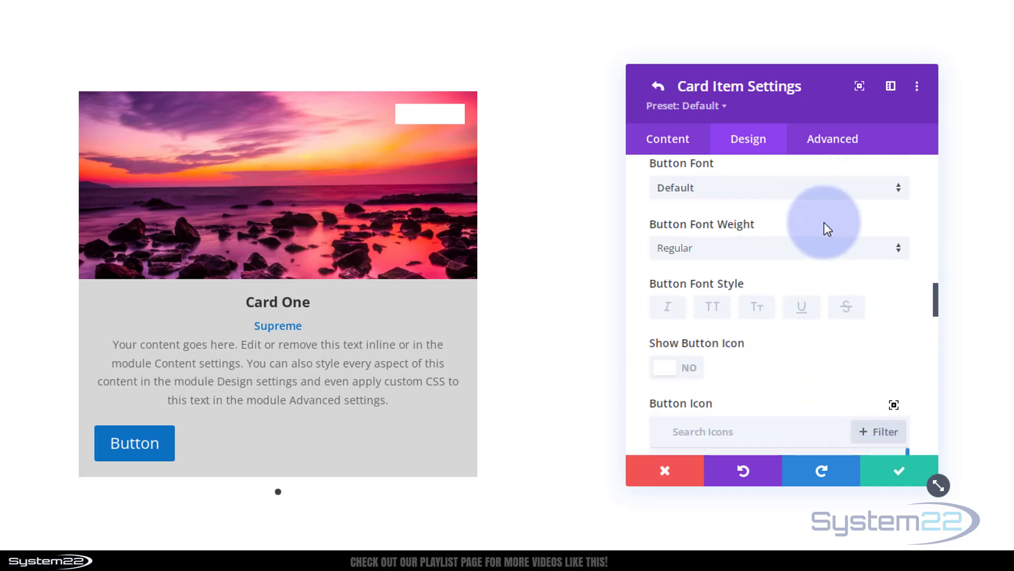
{"action": "scroll", "coordinate": [826, 225], "scroll_direction": "down", "scroll_amount": 4}
{"action": "scroll", "coordinate": [825, 222], "scroll_direction": "up", "scroll_amount": 2}
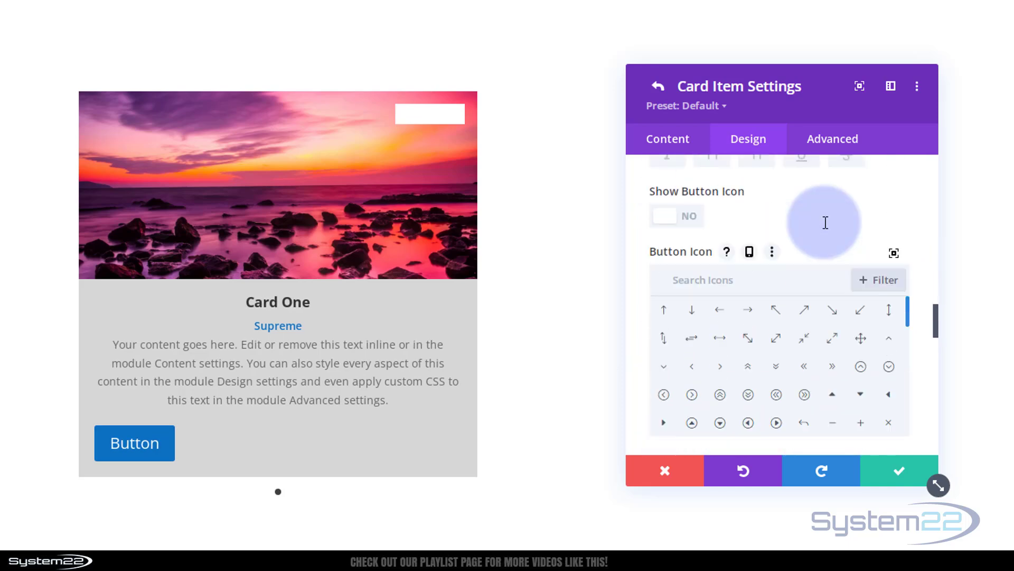
{"action": "scroll", "coordinate": [826, 223], "scroll_direction": "up", "scroll_amount": 2}
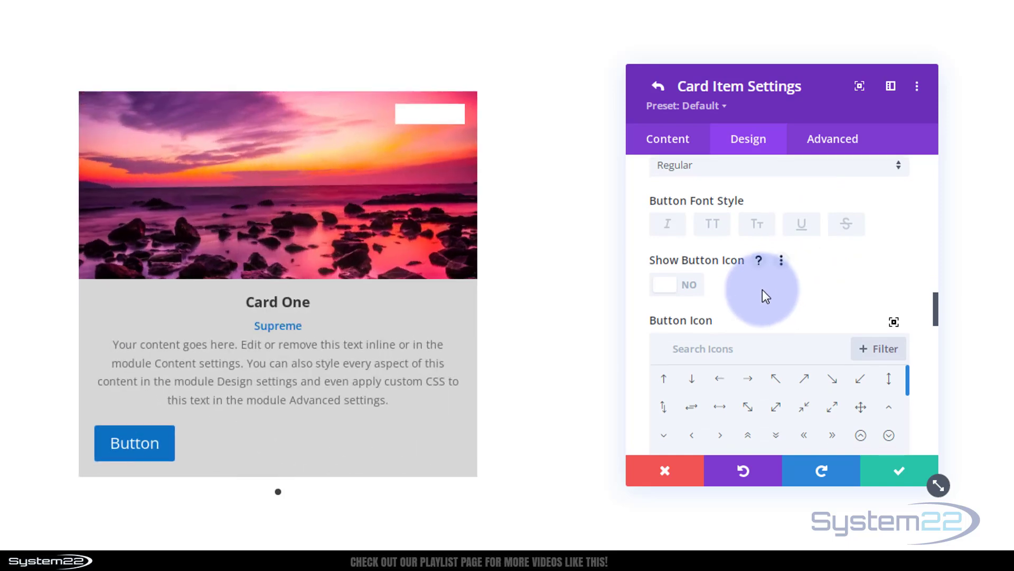
{"action": "scroll", "coordinate": [763, 290], "scroll_direction": "down", "scroll_amount": 2}
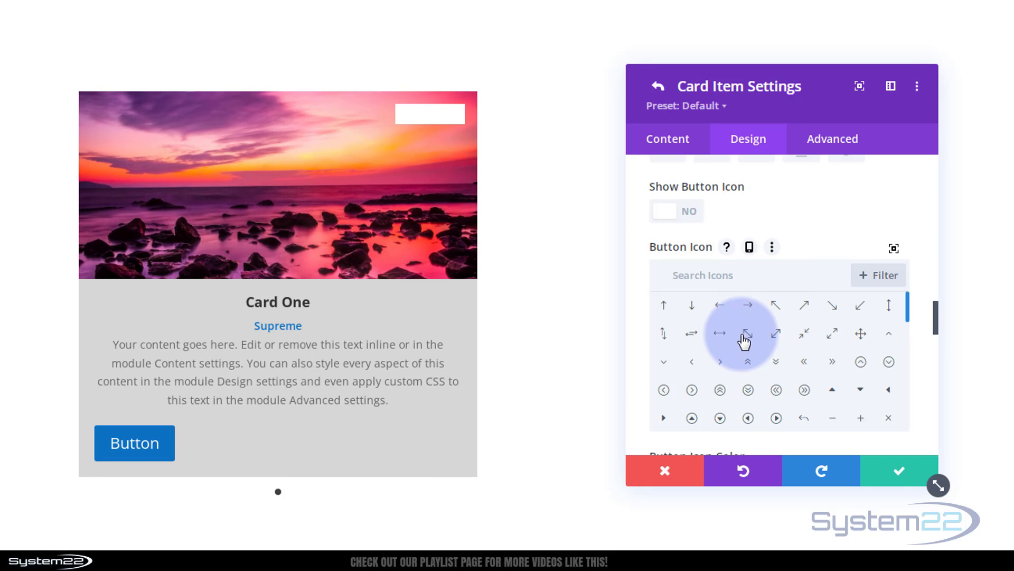
{"action": "left_click", "coordinate": [686, 275]}
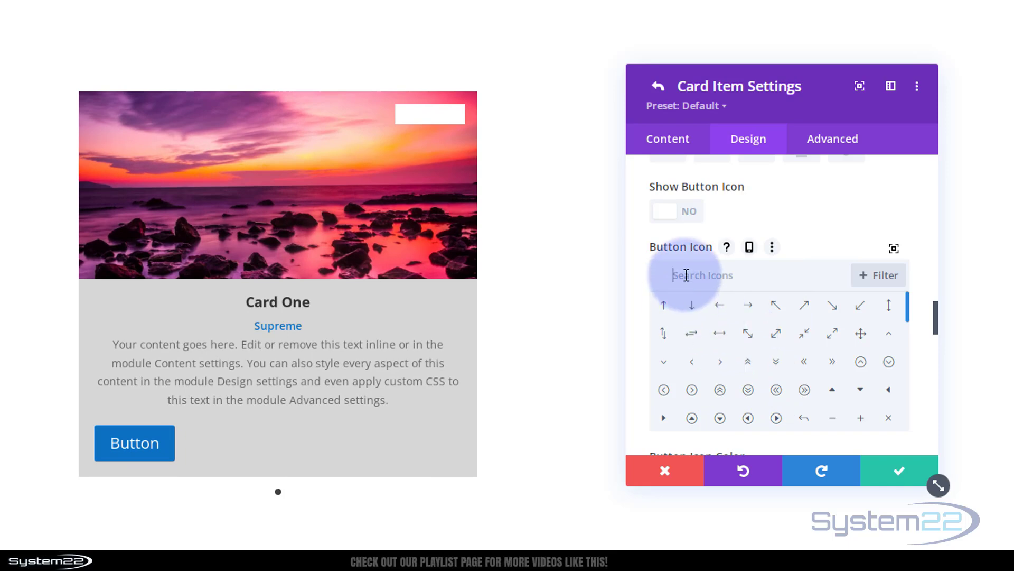
{"action": "type", "text": "quest"}
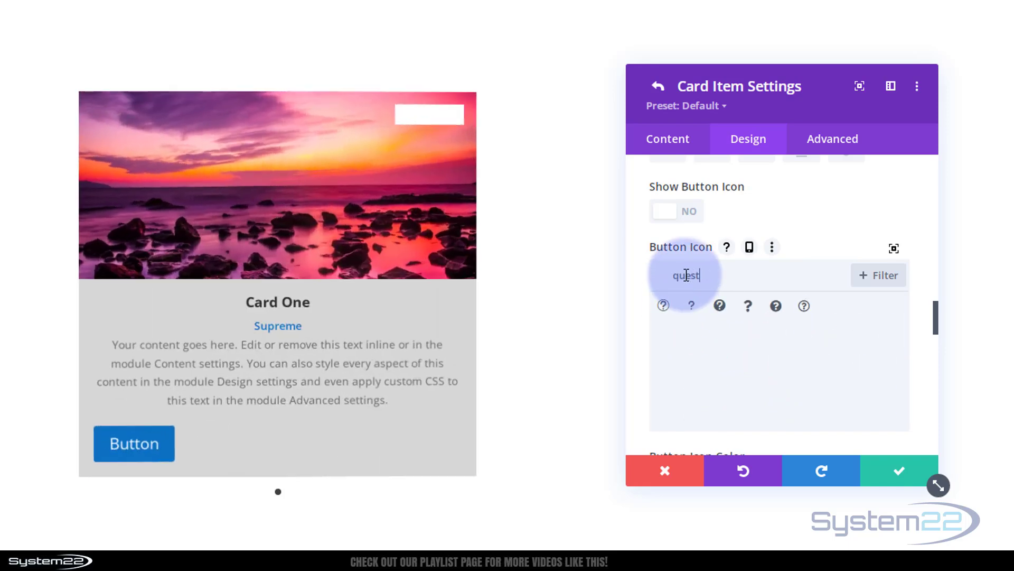
{"action": "left_click", "coordinate": [719, 306]}
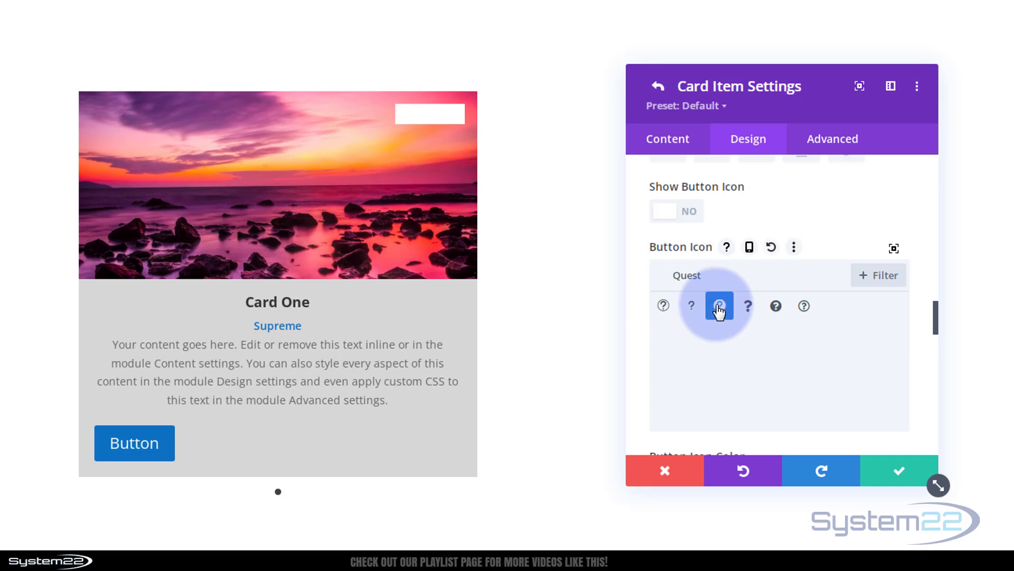
{"action": "scroll", "coordinate": [719, 307], "scroll_direction": "down", "scroll_amount": 6}
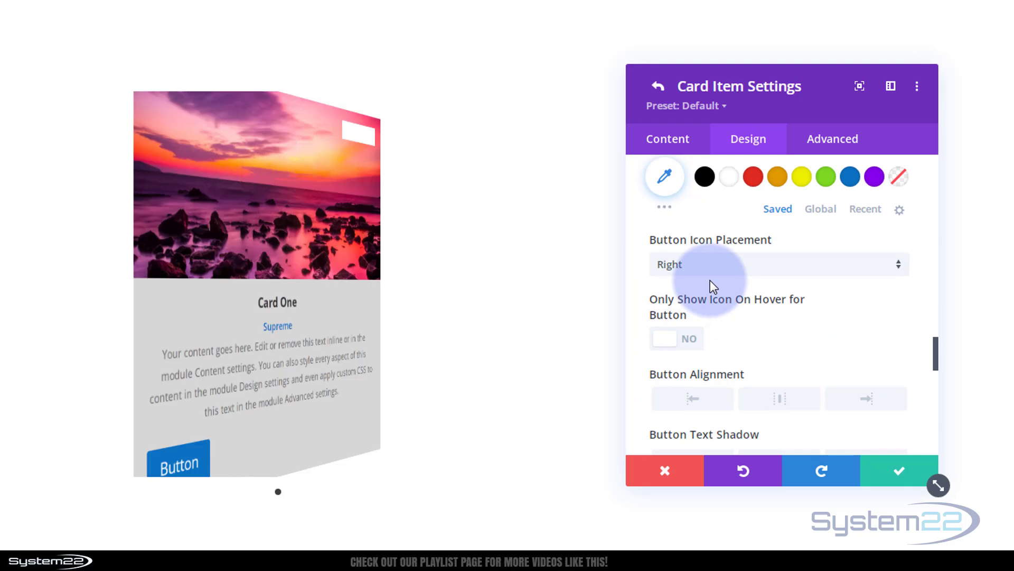
Try showing the button icon only on hover, return to always showing it, and centre the card's button
{"action": "left_click", "coordinate": [689, 343]}
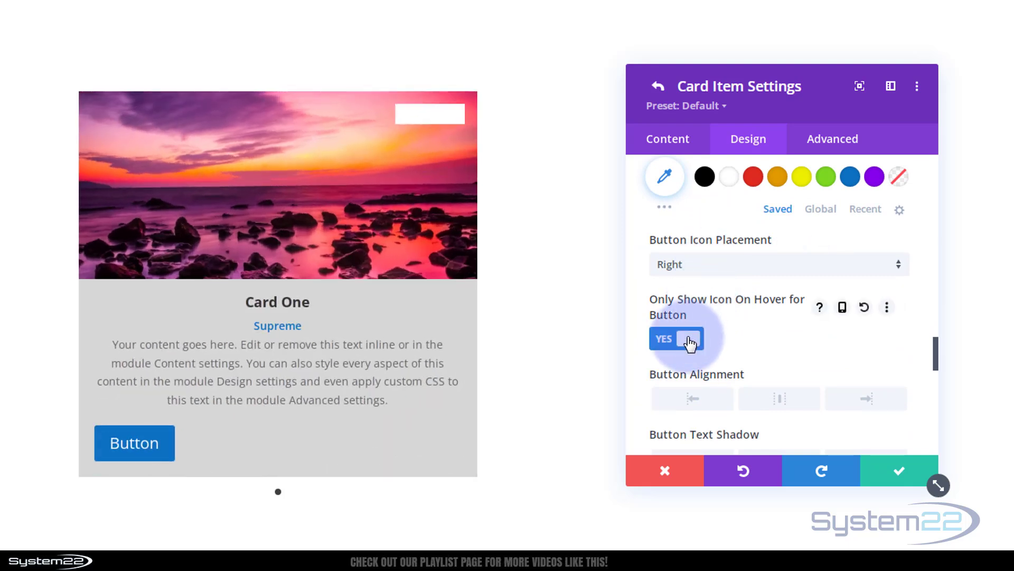
{"action": "left_click", "coordinate": [689, 343]}
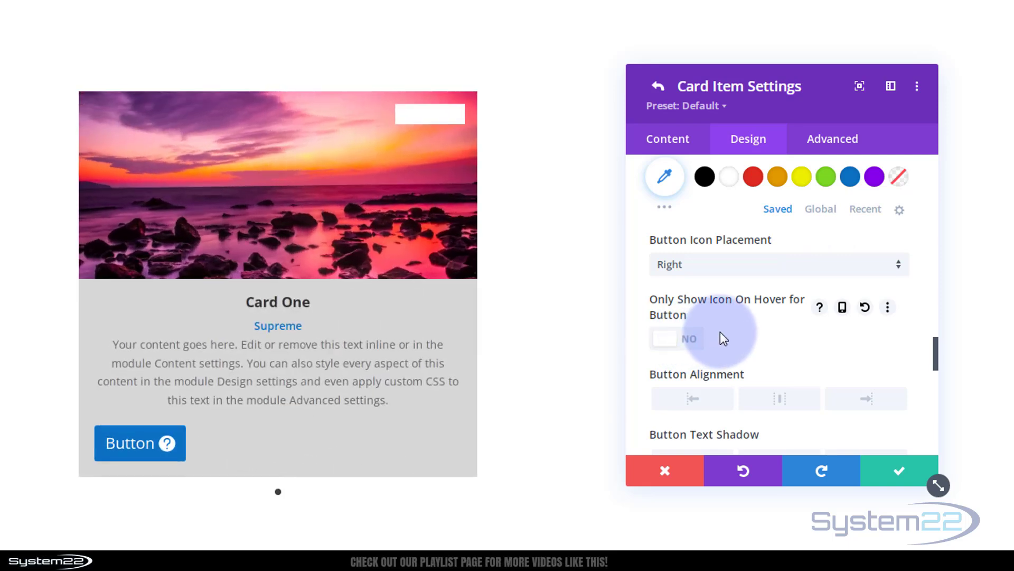
{"action": "left_click", "coordinate": [796, 403]}
{"action": "left_click", "coordinate": [785, 399]}
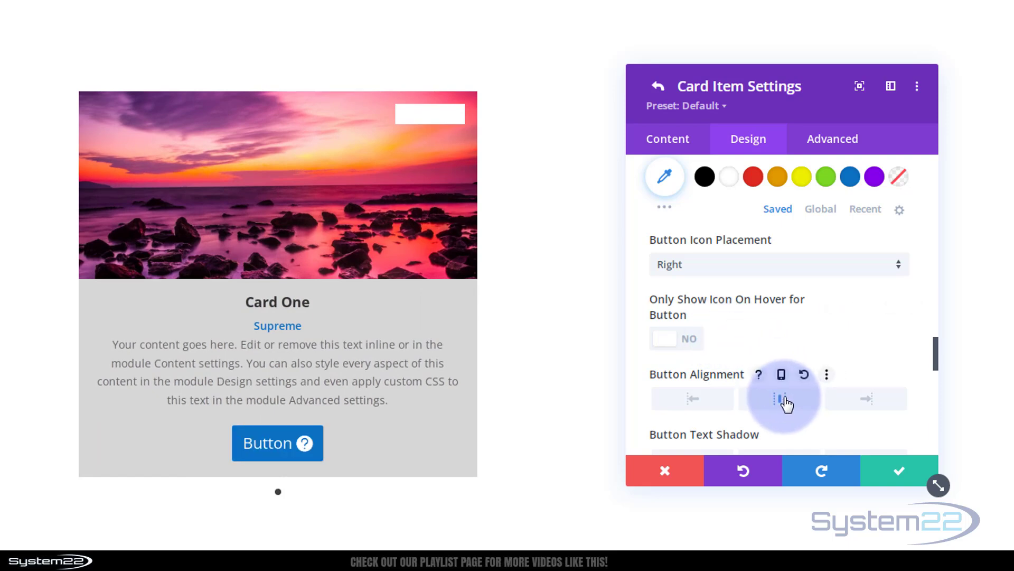
Apply the first text shadow preset after "none" to the card's button text
{"action": "scroll", "coordinate": [777, 321], "scroll_direction": "down", "scroll_amount": 1}
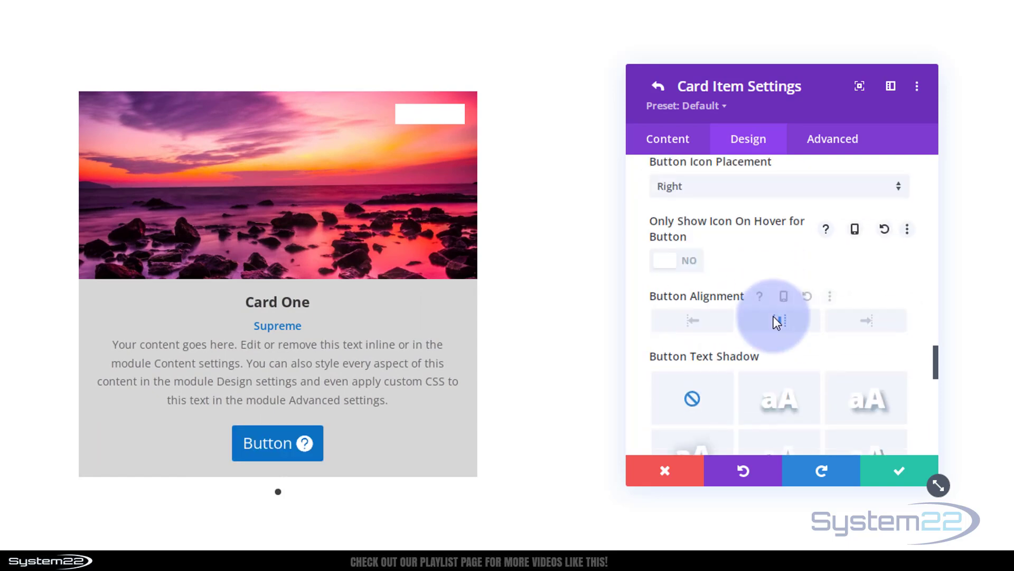
{"action": "scroll", "coordinate": [766, 324], "scroll_direction": "down", "scroll_amount": 1}
{"action": "left_click", "coordinate": [692, 321]}
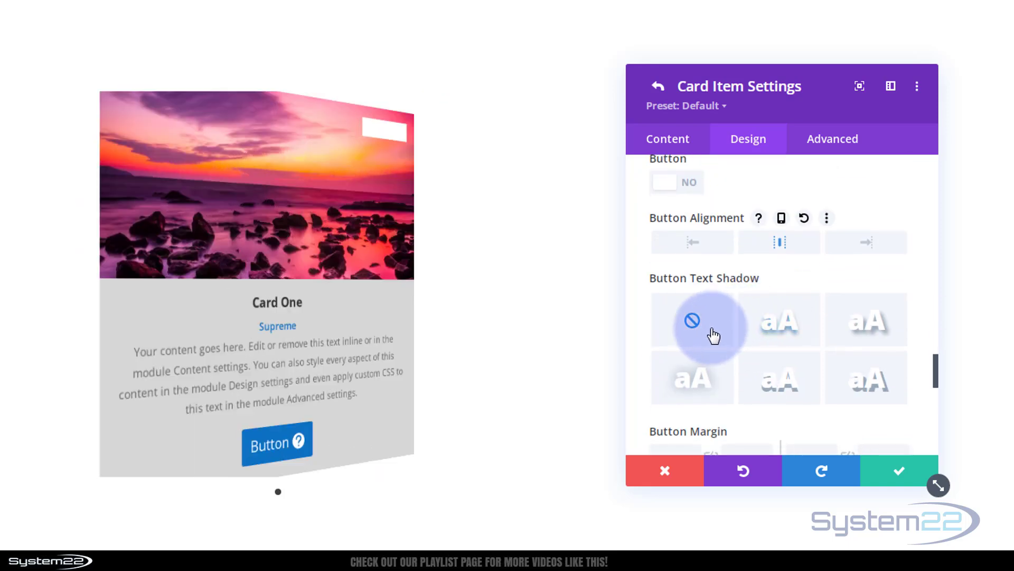
{"action": "left_click", "coordinate": [780, 329]}
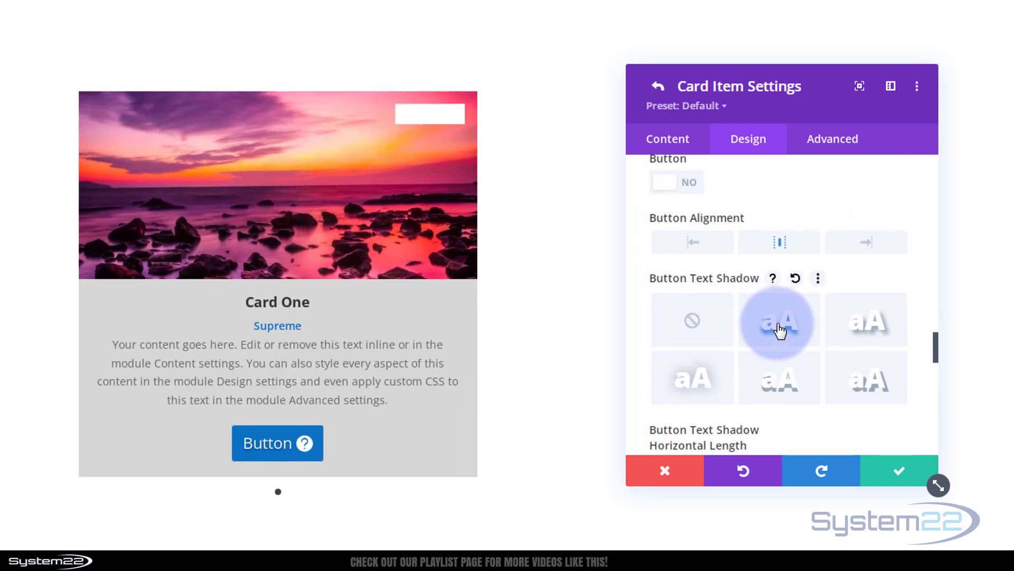
{"action": "scroll", "coordinate": [779, 330], "scroll_direction": "down", "scroll_amount": 3}
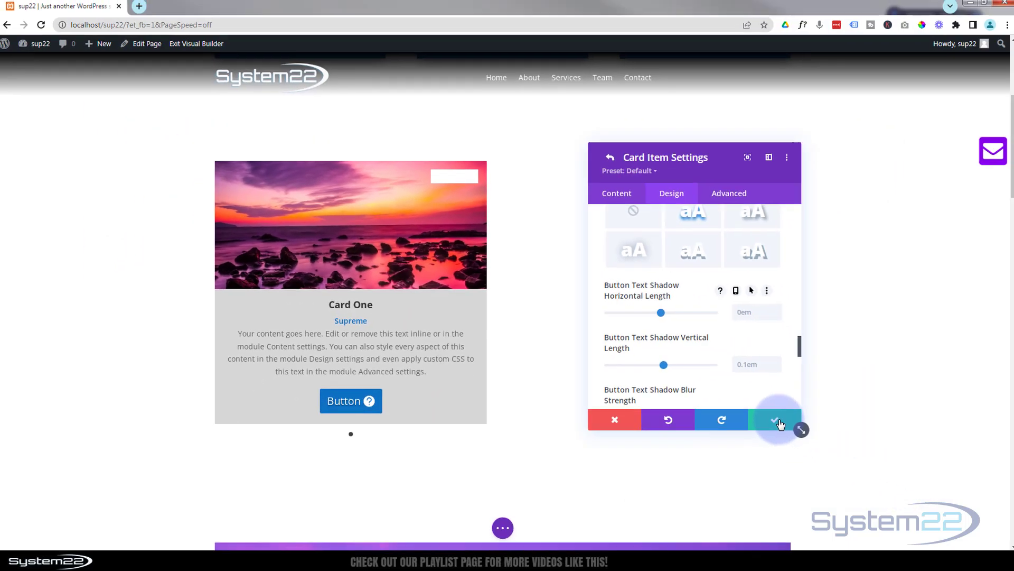
Accept the card and carousel settings and save the page
{"action": "left_click", "coordinate": [775, 420]}
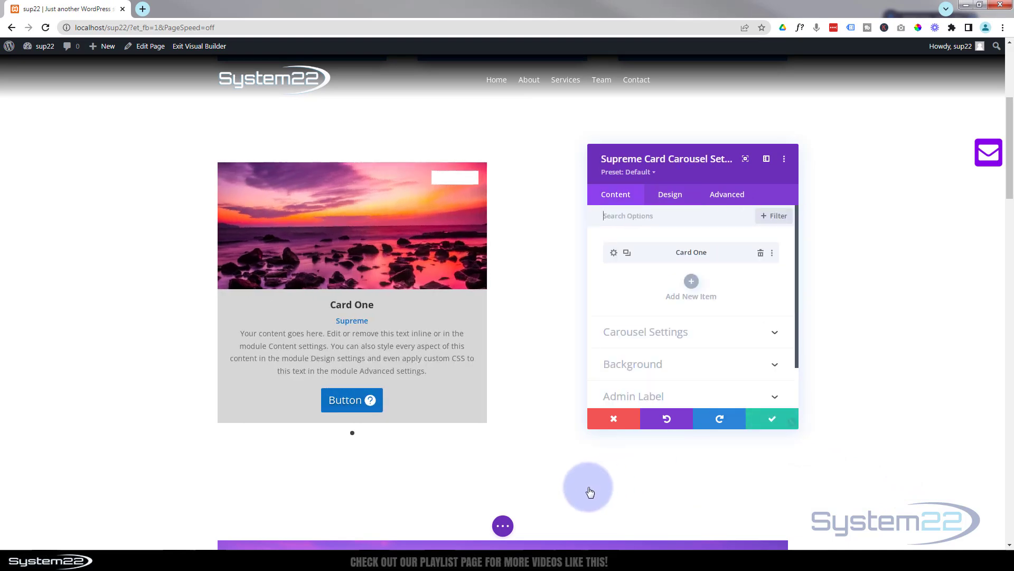
{"action": "left_click", "coordinate": [775, 420]}
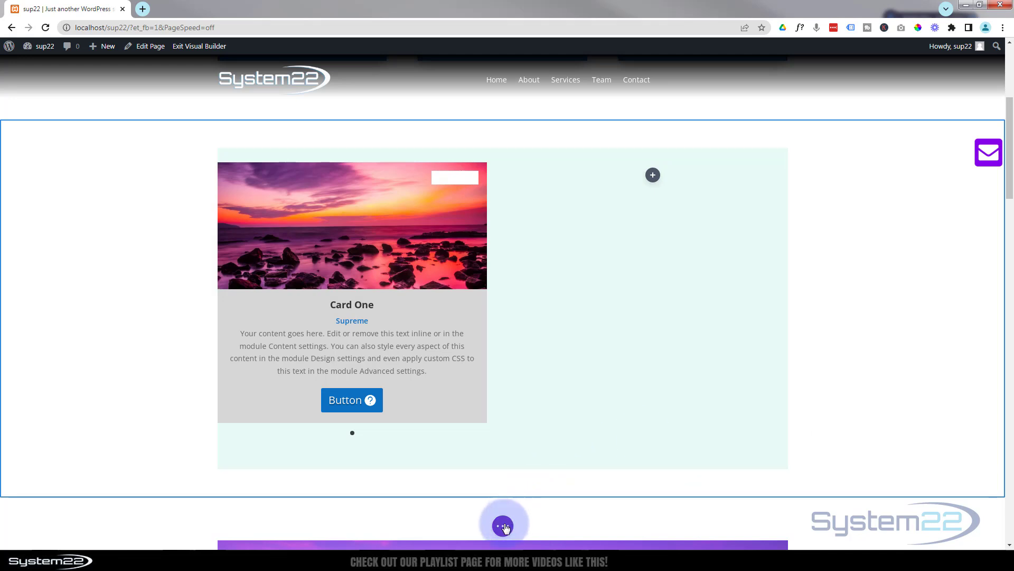
{"action": "left_click", "coordinate": [503, 527]}
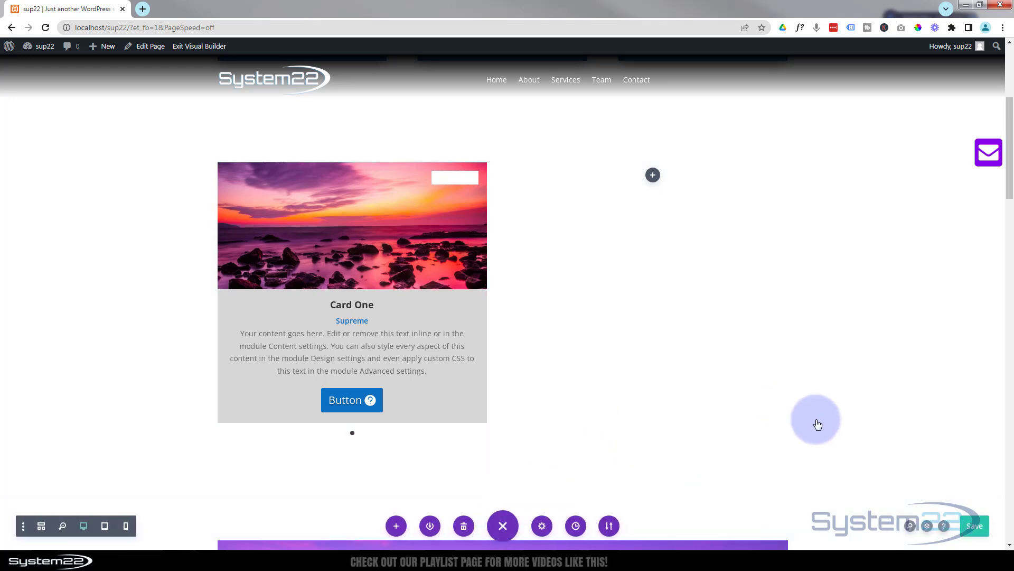
{"action": "left_click", "coordinate": [974, 529]}
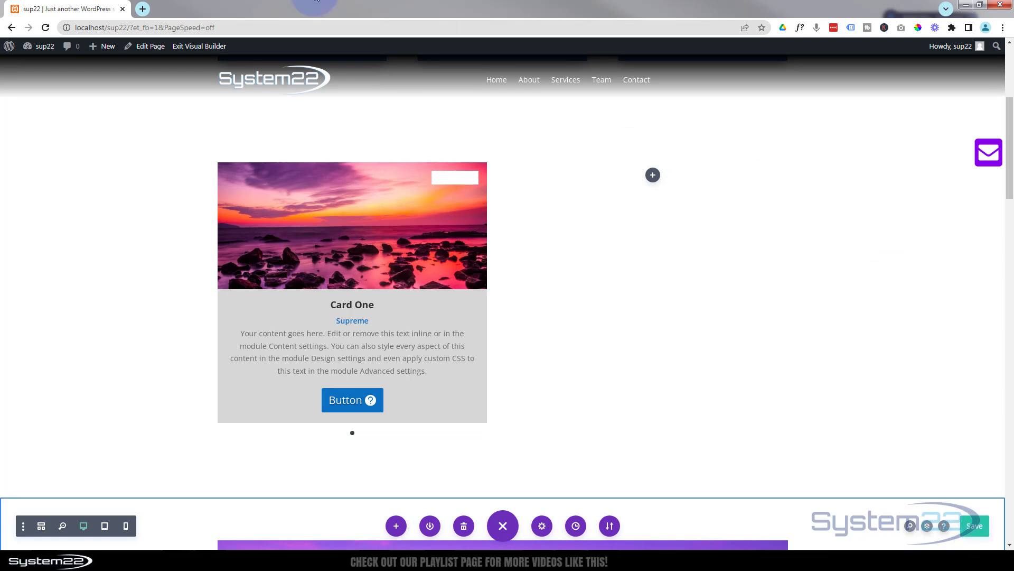
Exit the visual builder and check Card One's button styling and image lightbox on the live page
{"action": "left_click", "coordinate": [180, 47]}
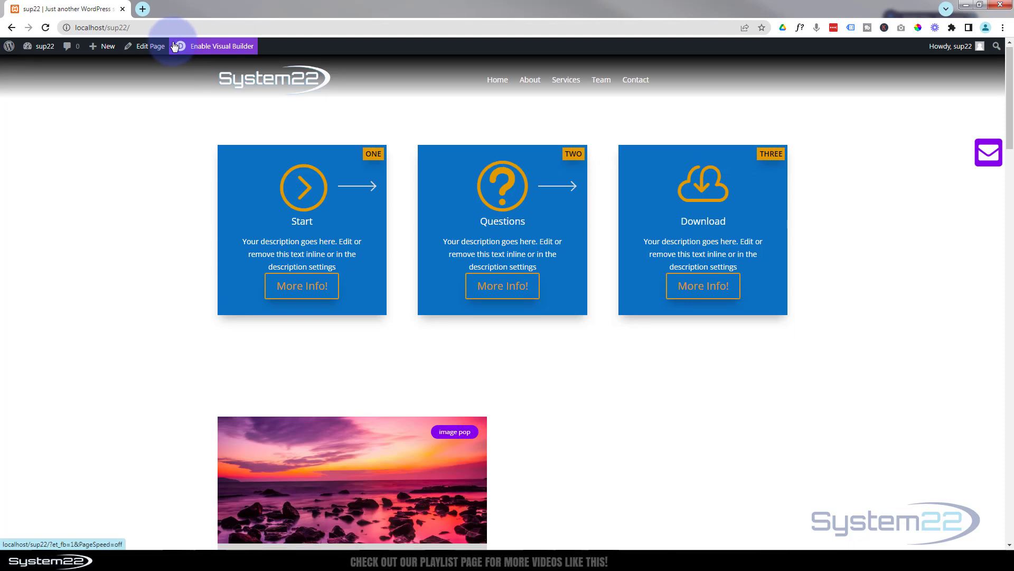
{"action": "scroll", "coordinate": [259, 189], "scroll_direction": "down", "scroll_amount": 4}
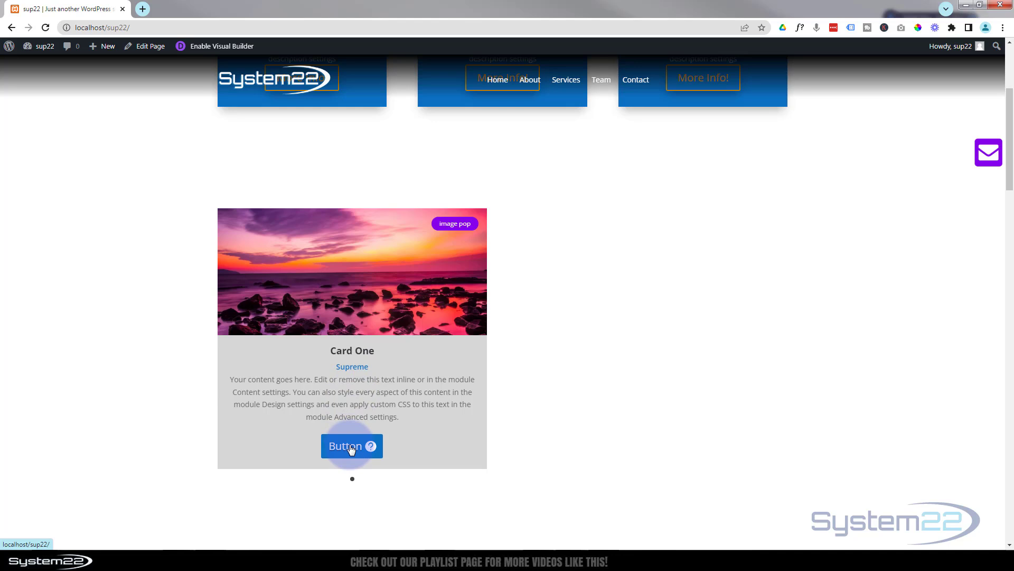
{"action": "left_click", "coordinate": [361, 300]}
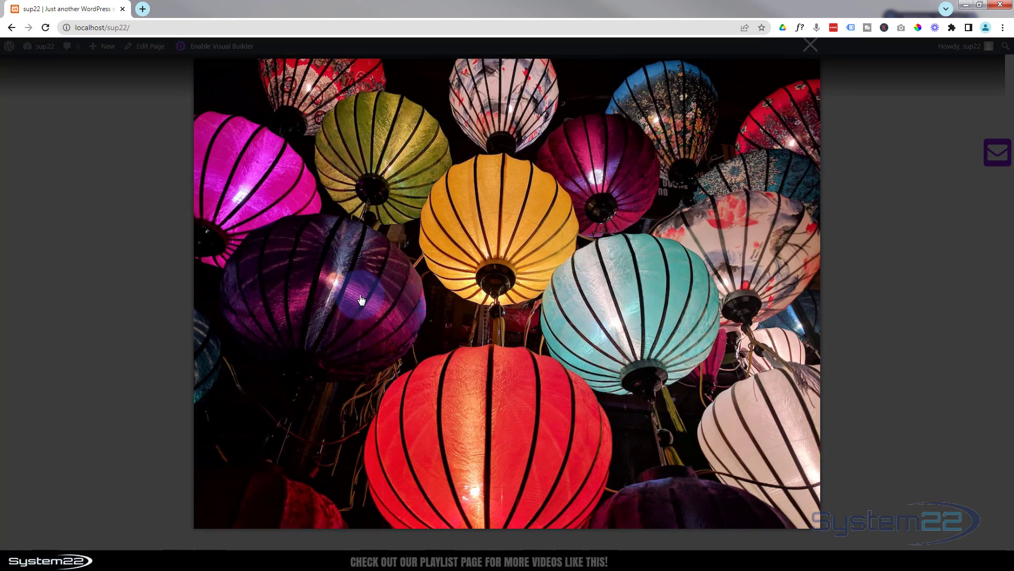
{"action": "left_click", "coordinate": [812, 48]}
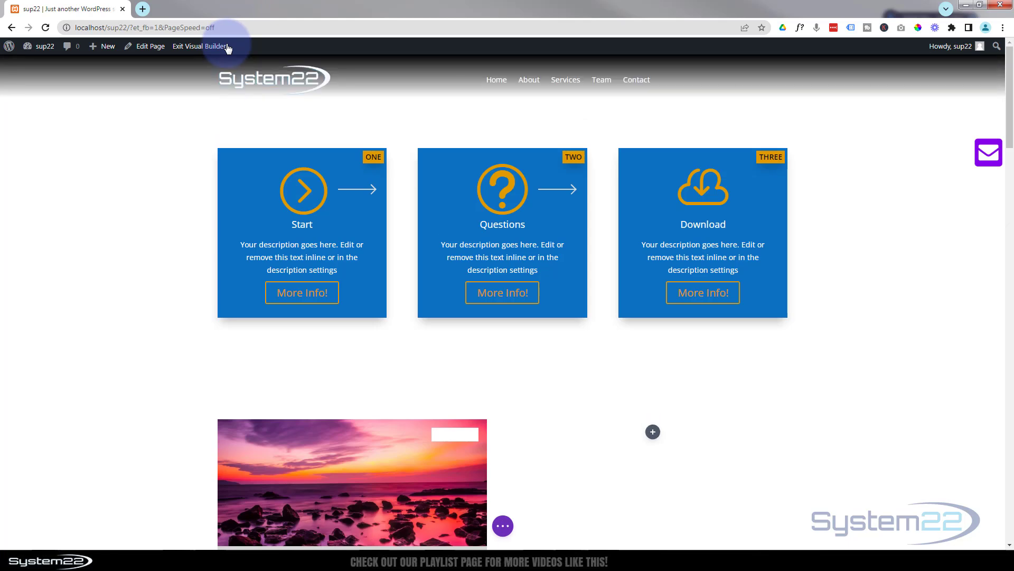
Reopen the card carousel's settings in the visual builder and duplicate Card One twice
{"action": "scroll", "coordinate": [181, 310], "scroll_direction": "down", "scroll_amount": 5}
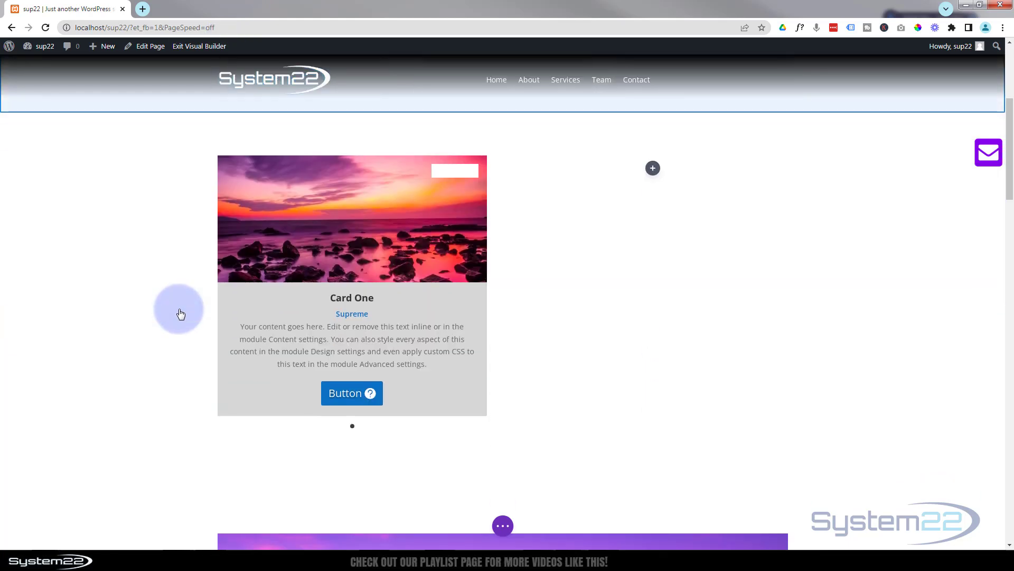
{"action": "scroll", "coordinate": [338, 233], "scroll_direction": "down", "scroll_amount": 1}
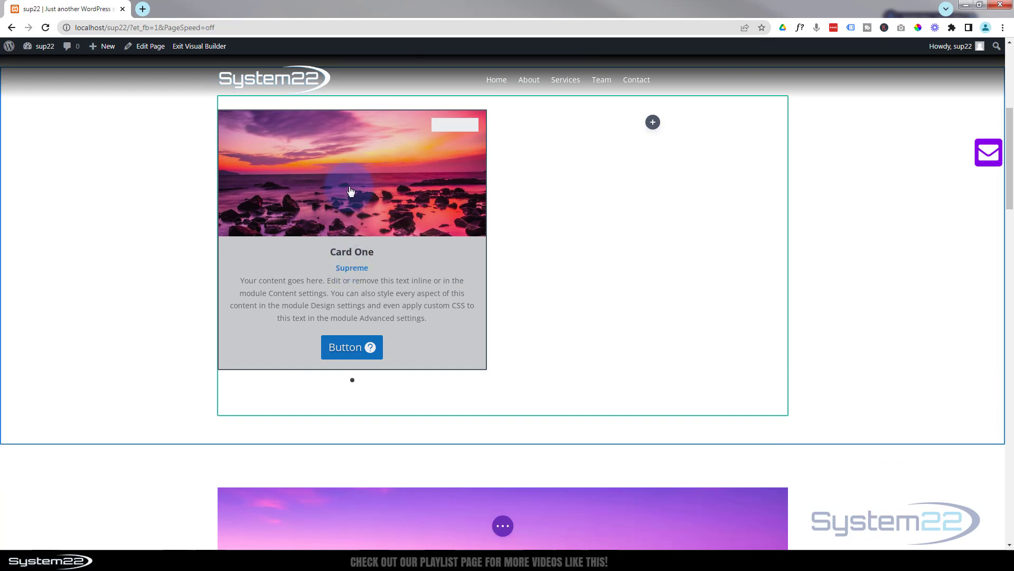
{"action": "mouse_move", "coordinate": [349, 170]}
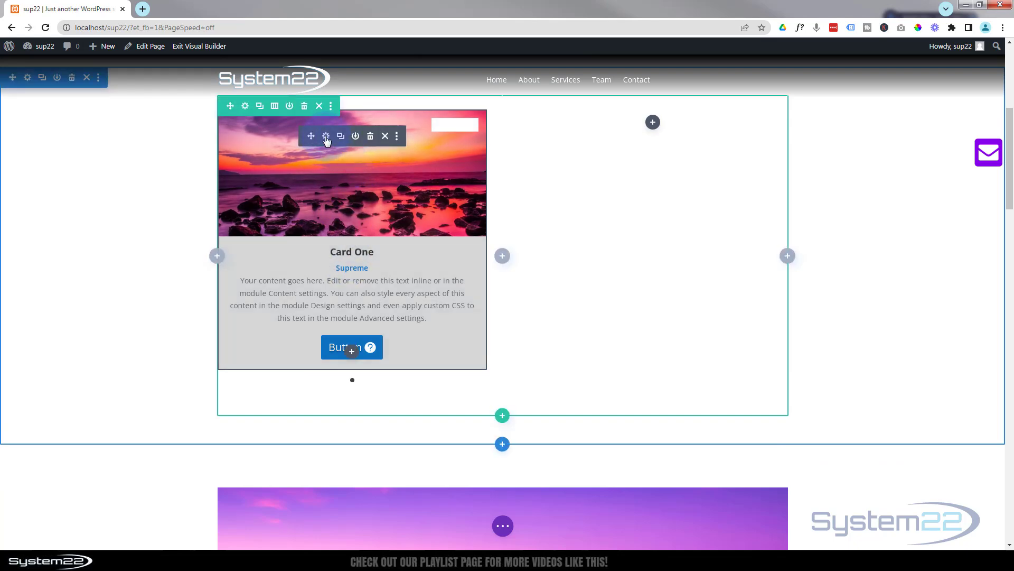
{"action": "left_click", "coordinate": [326, 137]}
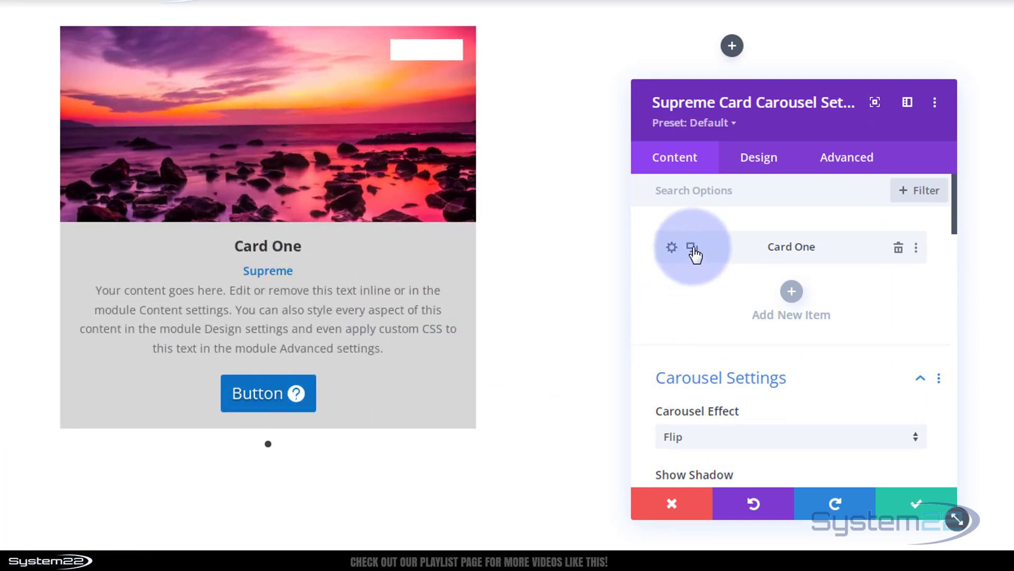
{"action": "left_click", "coordinate": [692, 247]}
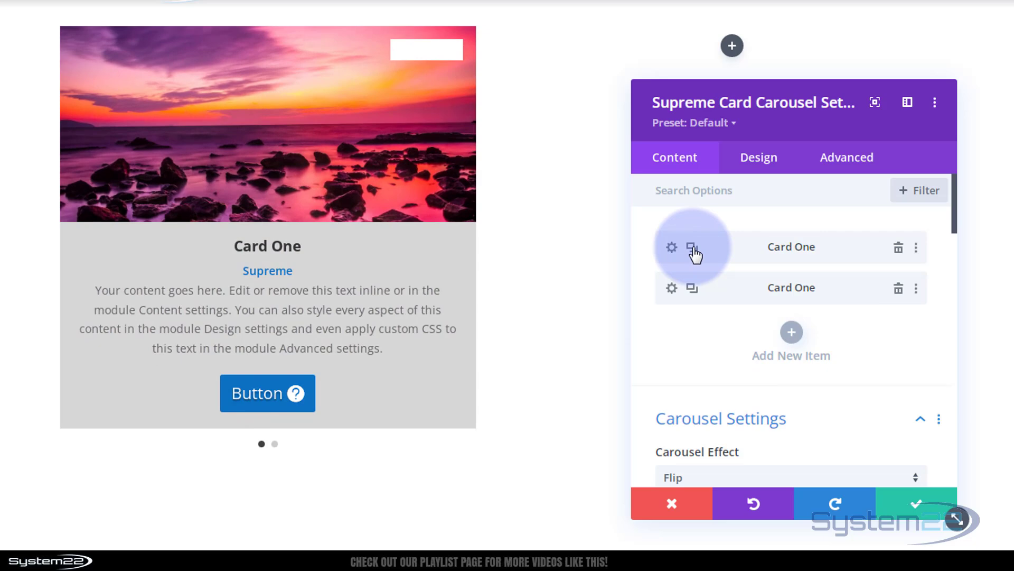
{"action": "left_click", "coordinate": [692, 246]}
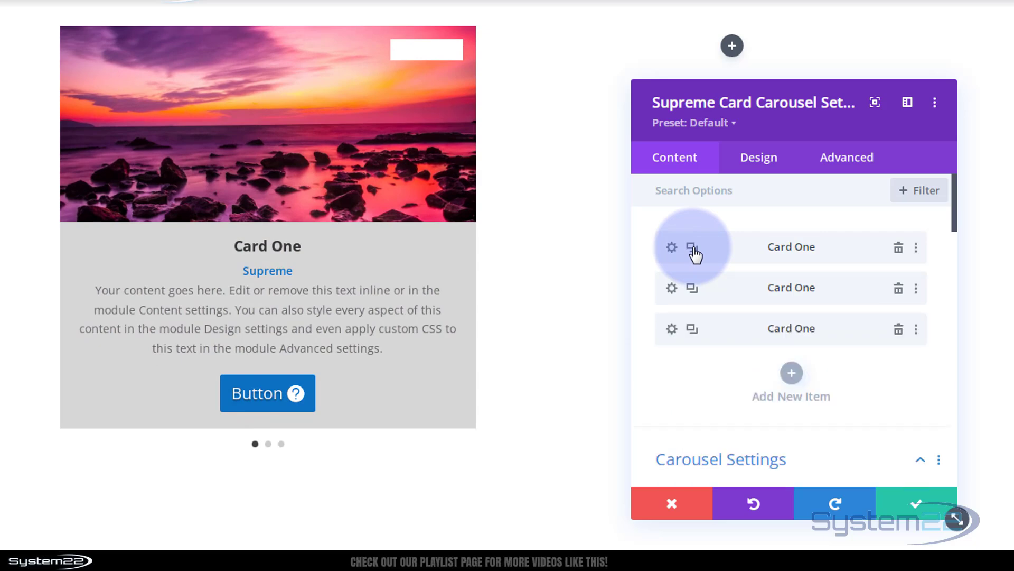
Change the second card's title to "Card Two"
{"action": "left_click", "coordinate": [673, 289]}
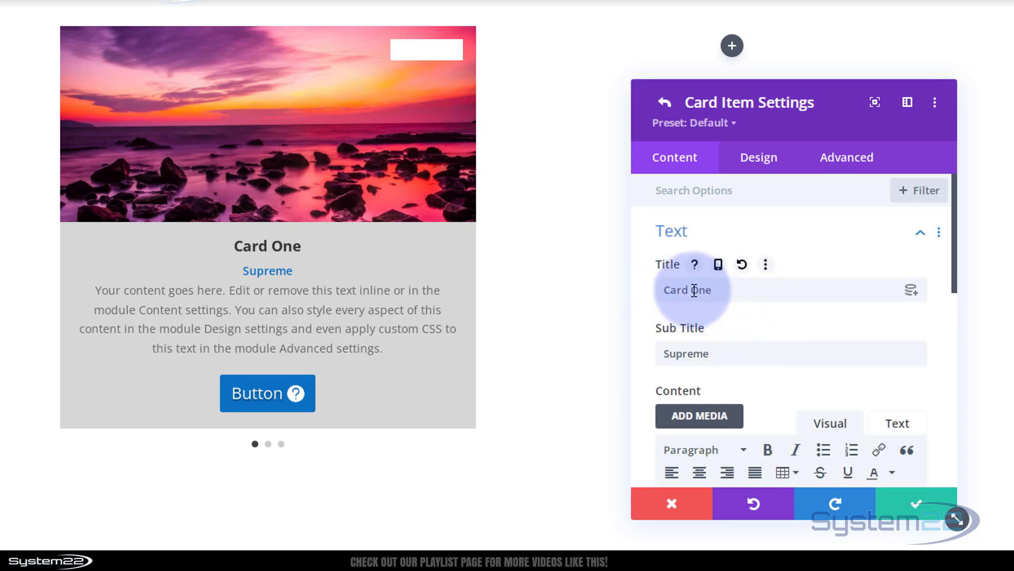
{"action": "left_click_drag", "start_coordinate": [694, 290], "coordinate": [721, 290]}
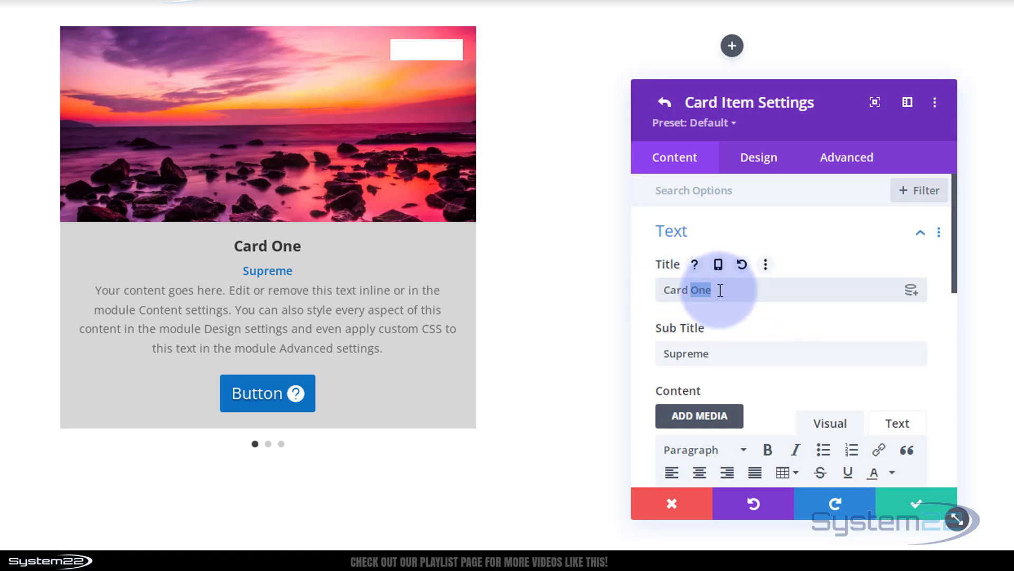
{"action": "type", "text": "Two"}
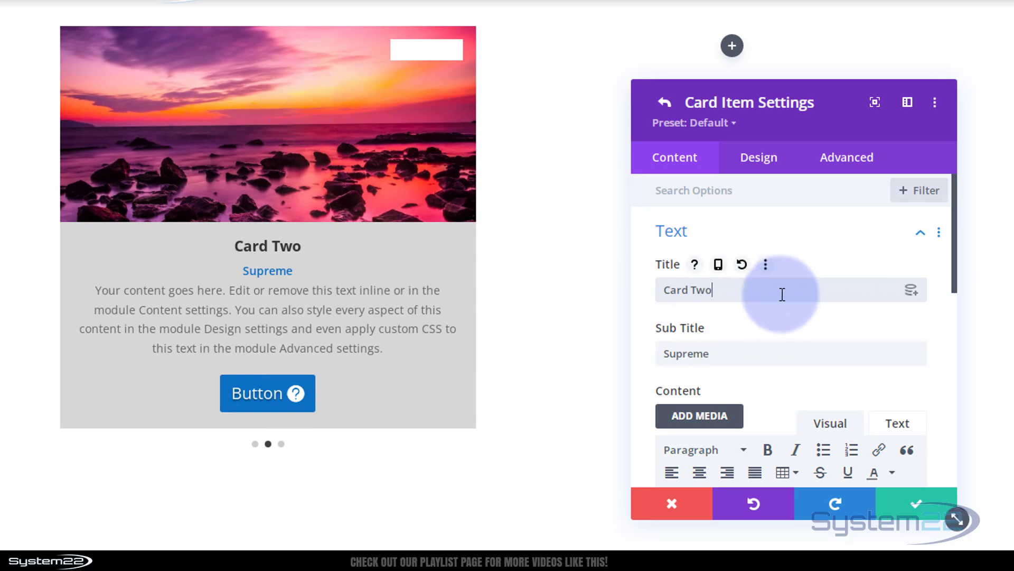
Replace Card Two's image with the chameleon picture from the media library
{"action": "scroll", "coordinate": [783, 292], "scroll_direction": "down", "scroll_amount": 7}
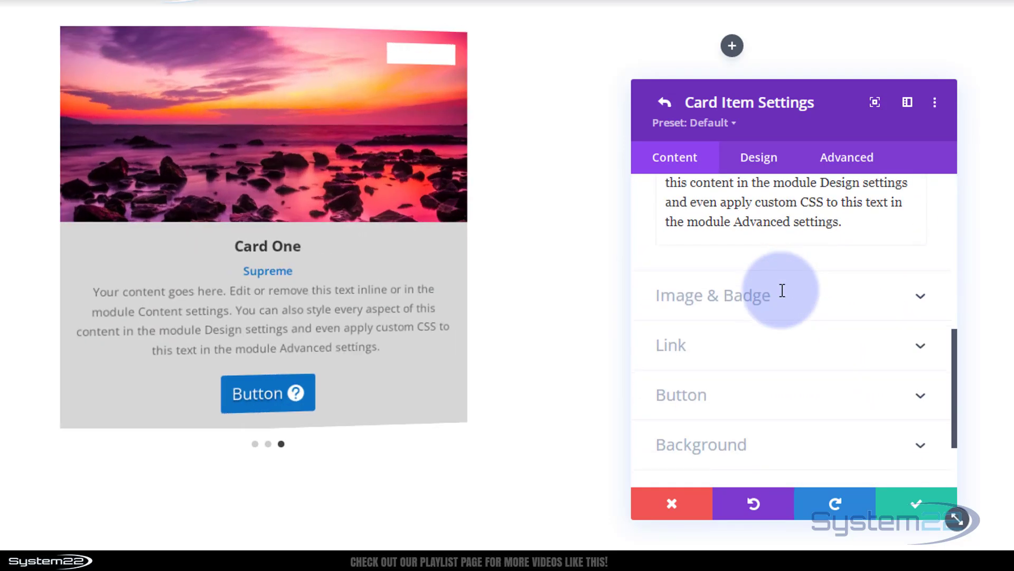
{"action": "left_click", "coordinate": [771, 297]}
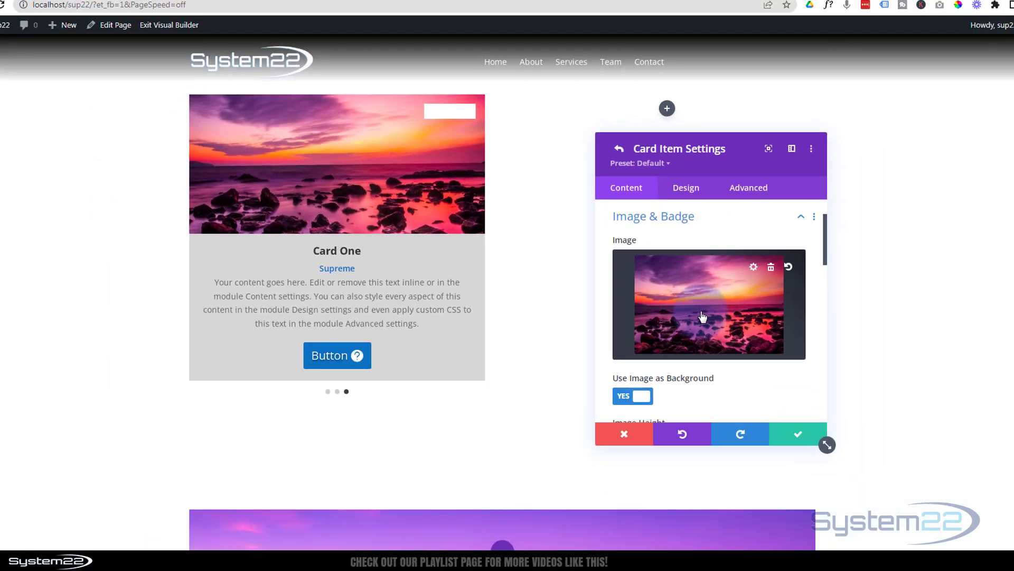
{"action": "left_click", "coordinate": [773, 305]}
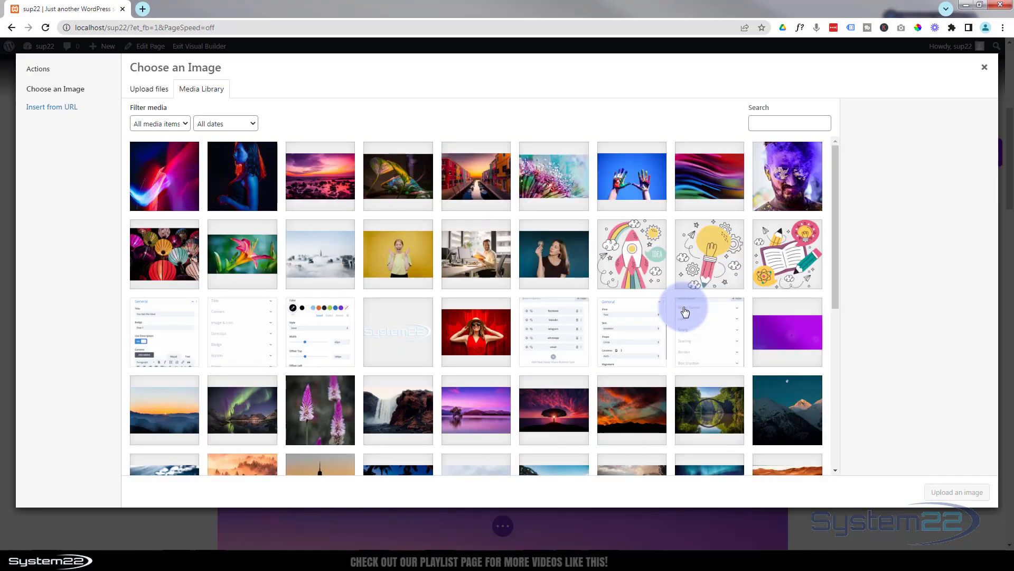
{"action": "left_click", "coordinate": [407, 197]}
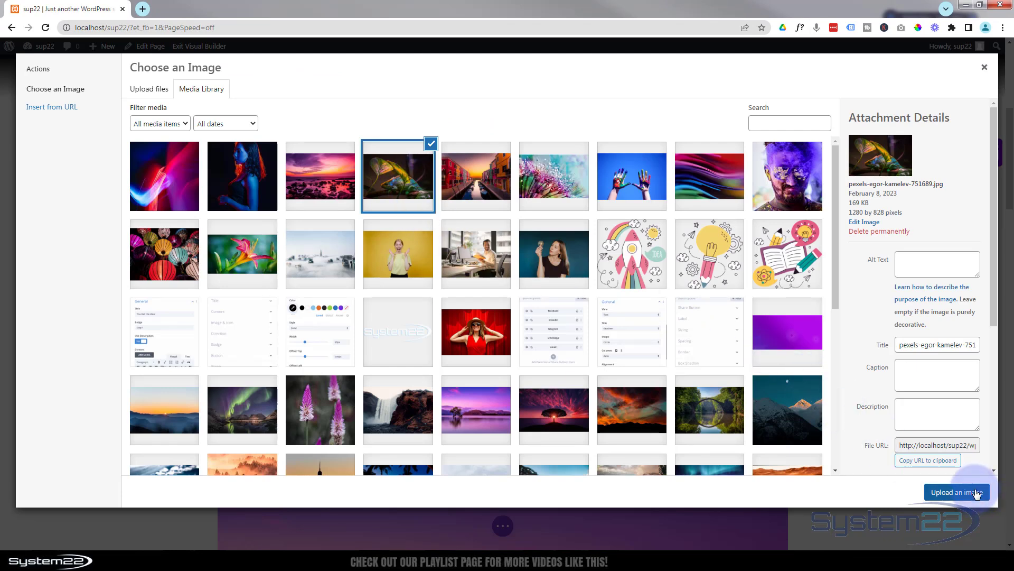
{"action": "left_click", "coordinate": [977, 493]}
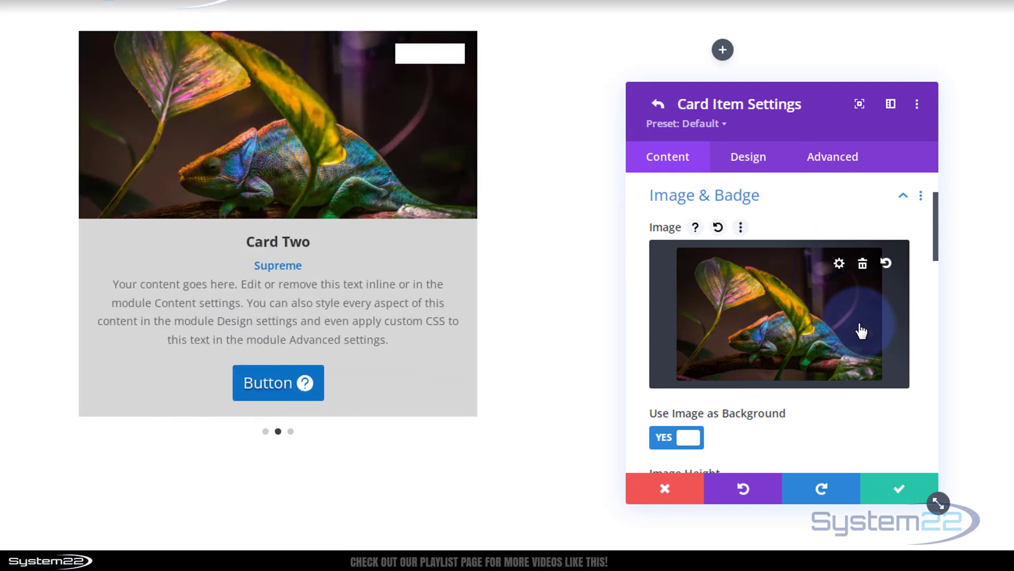
{"action": "scroll", "coordinate": [861, 330], "scroll_direction": "down", "scroll_amount": 10}
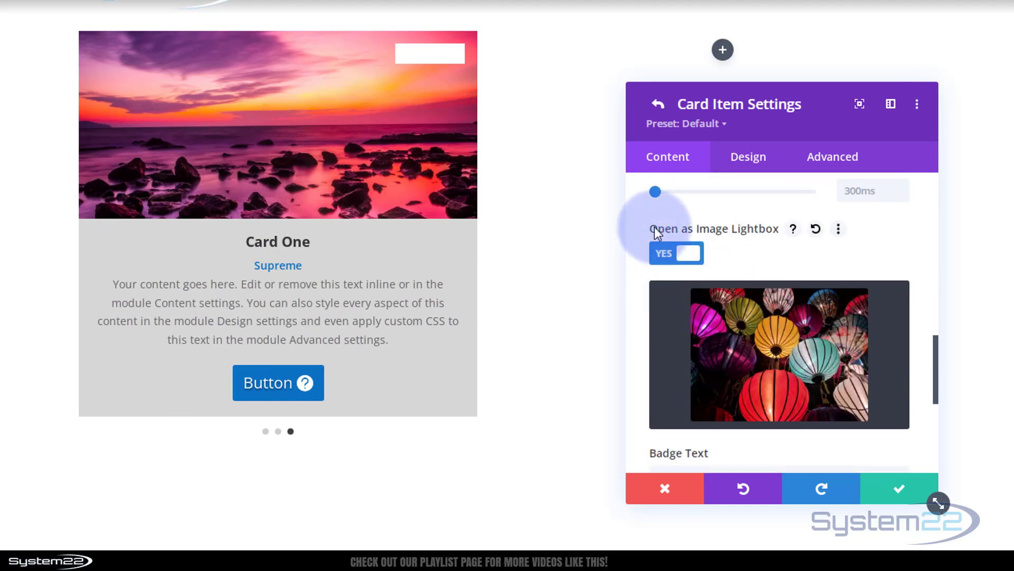
{"action": "left_click", "coordinate": [672, 261]}
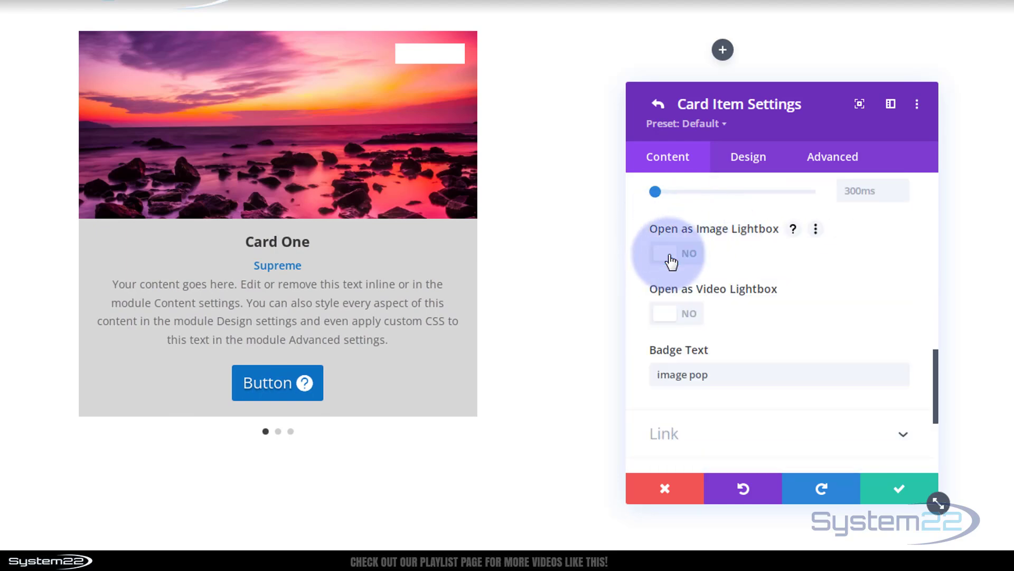
{"action": "left_click", "coordinate": [690, 317]}
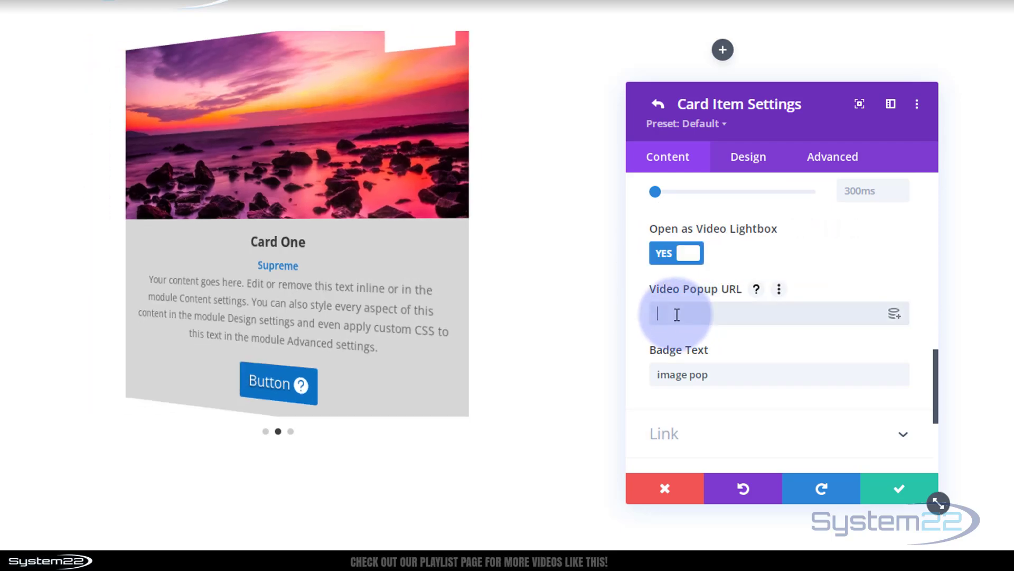
{"action": "left_click", "coordinate": [756, 289]}
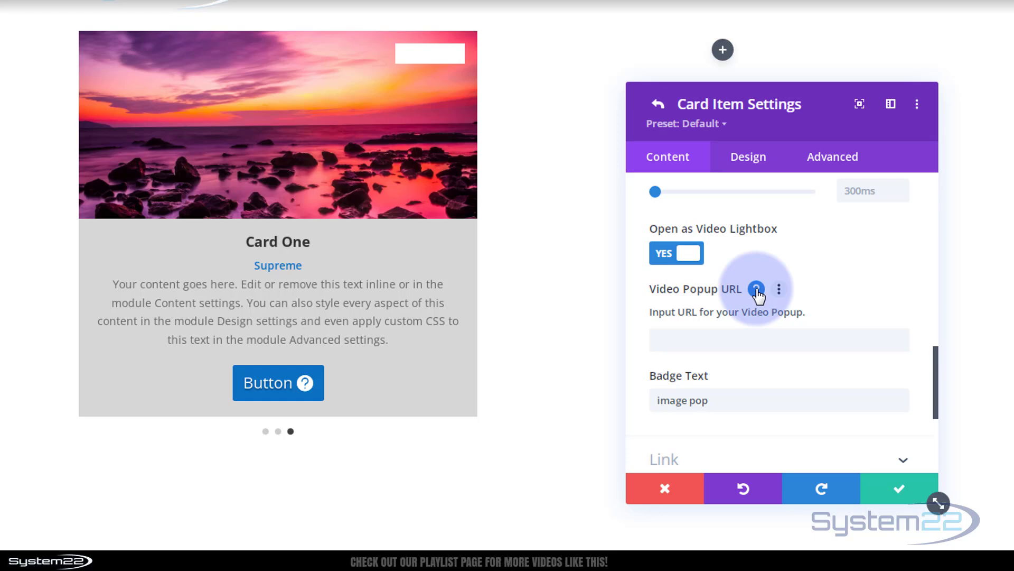
{"action": "left_click", "coordinate": [756, 290]}
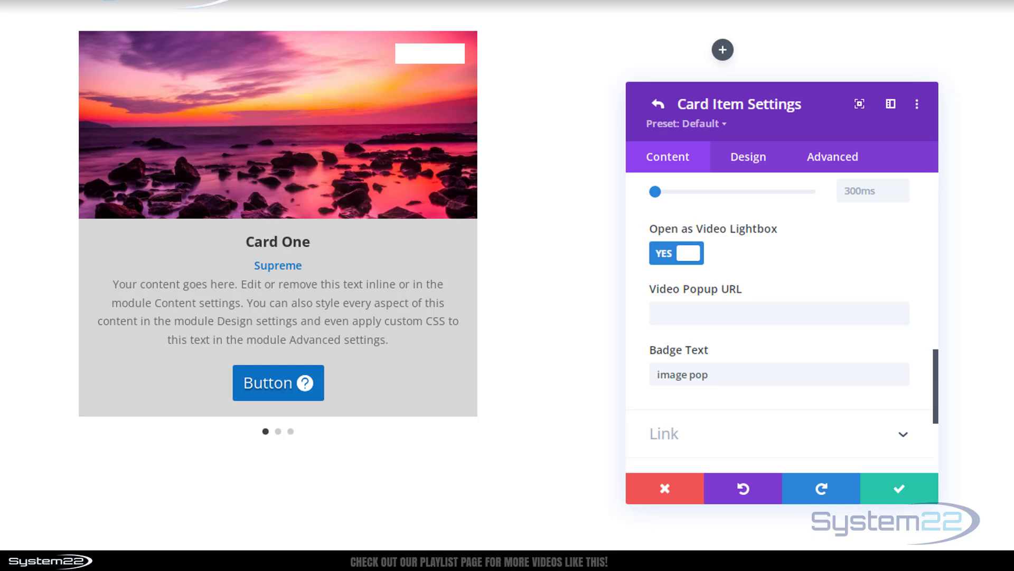
{"action": "left_click", "coordinate": [666, 313]}
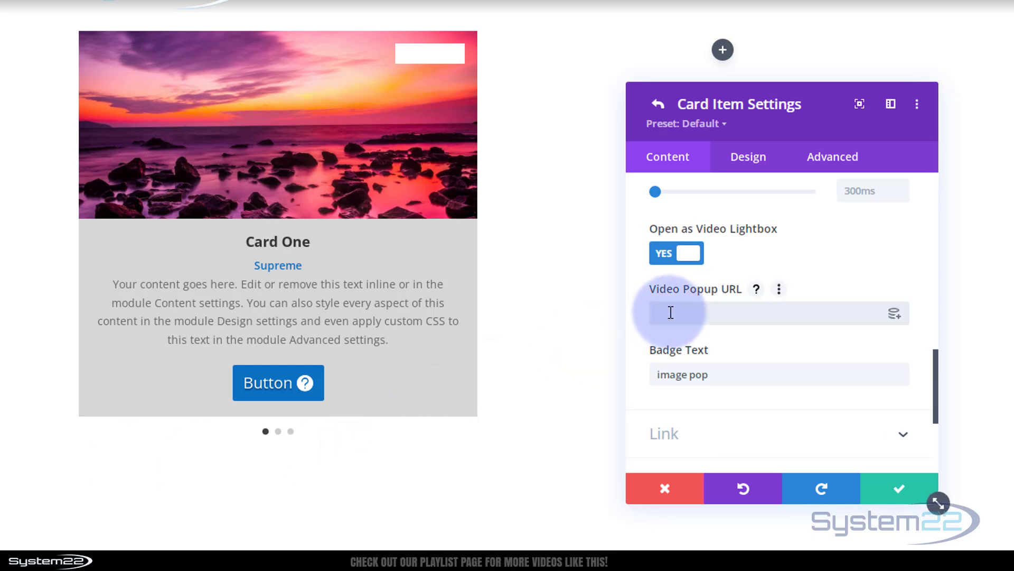
{"action": "type", "text": "https://youtu.be/TsTsVkL8GEs"}
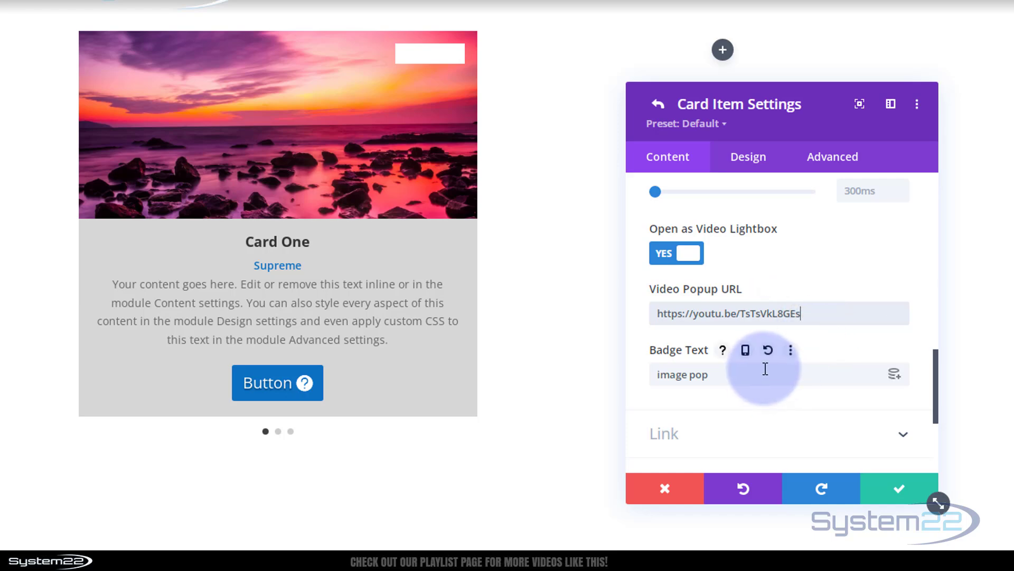
Review Card Two's link options and save the card's settings
{"action": "scroll", "coordinate": [766, 370], "scroll_direction": "down", "scroll_amount": 3}
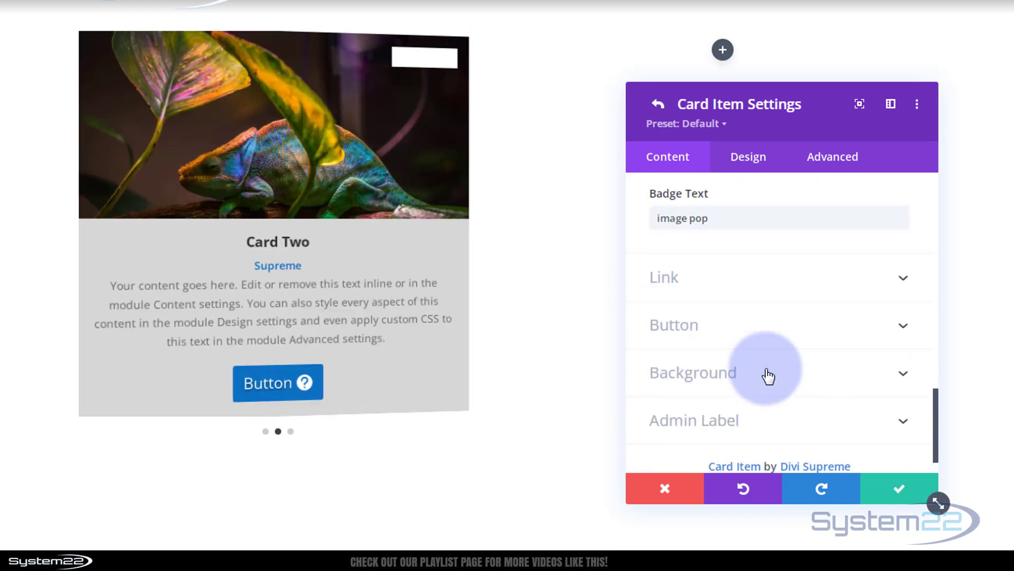
{"action": "left_click", "coordinate": [739, 285]}
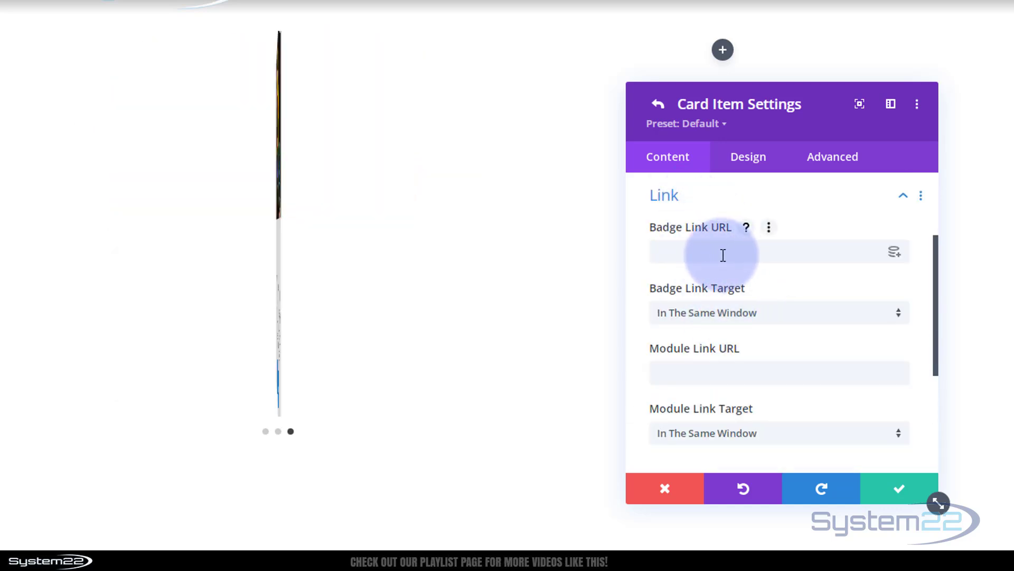
{"action": "scroll", "coordinate": [755, 381], "scroll_direction": "down", "scroll_amount": 3}
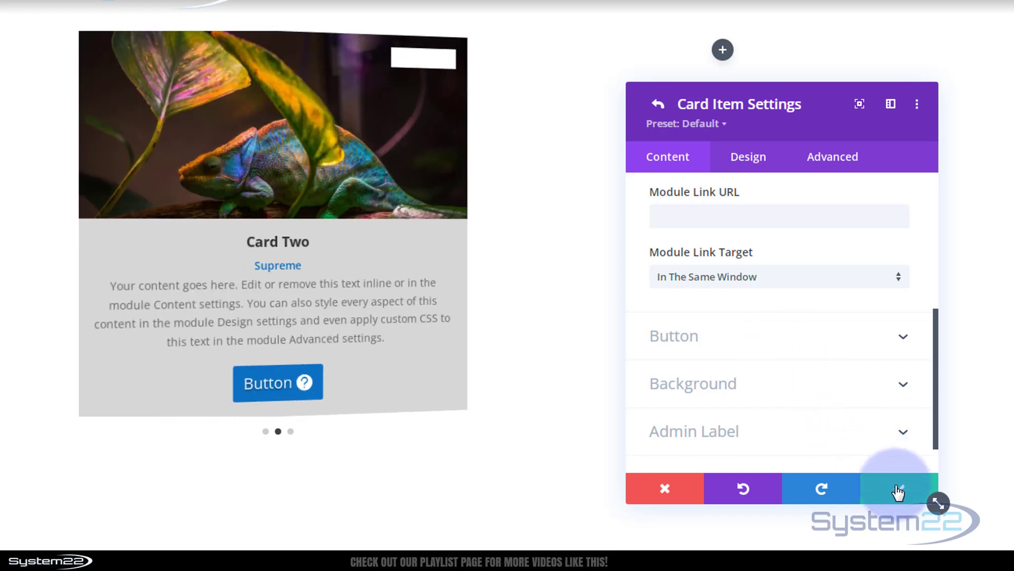
{"action": "left_click", "coordinate": [898, 492]}
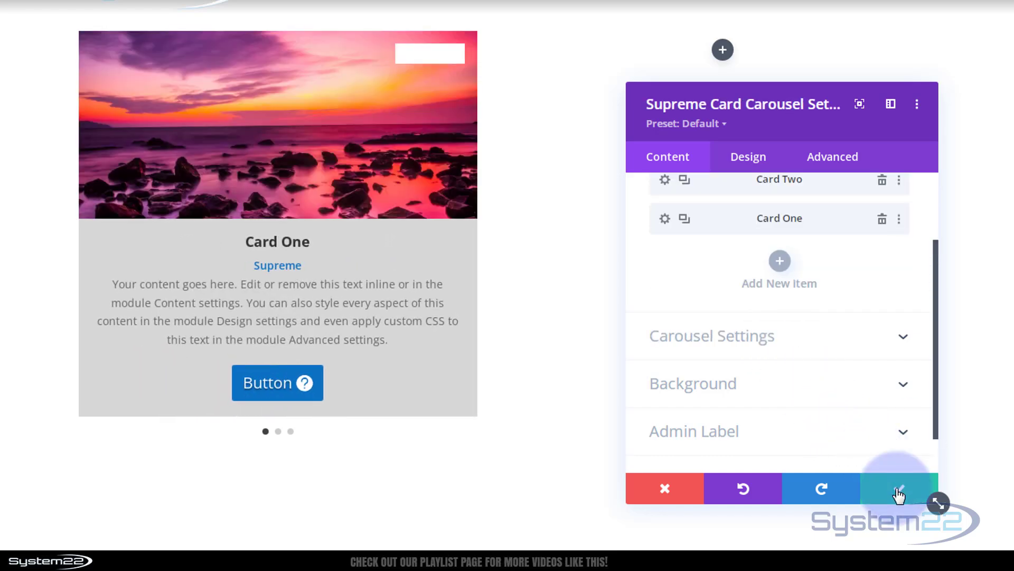
Open the third card's settings and change its title to "Card Three"
{"action": "left_click", "coordinate": [665, 219]}
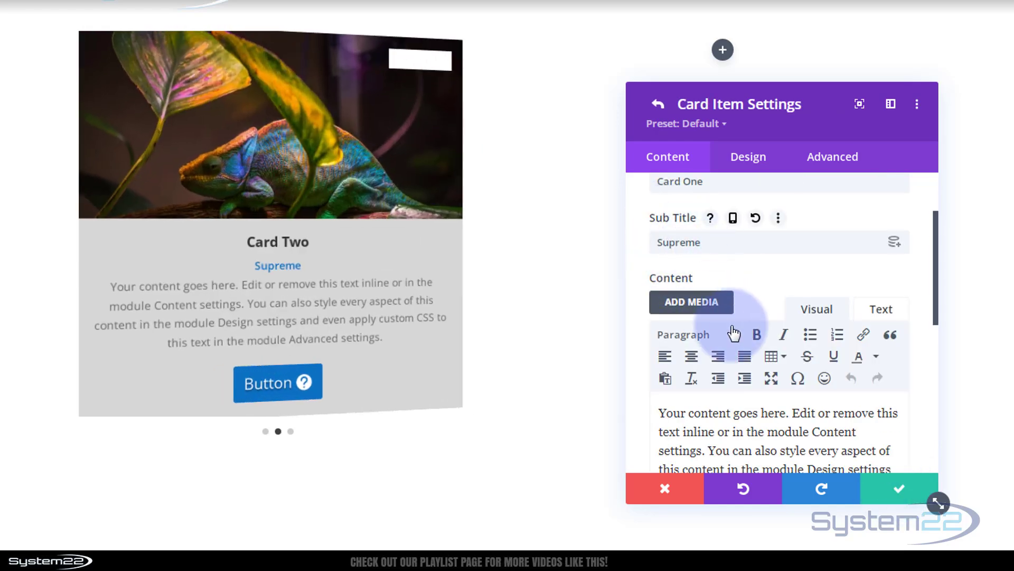
{"action": "scroll", "coordinate": [734, 307], "scroll_direction": "up", "scroll_amount": 2}
{"action": "left_click_drag", "start_coordinate": [683, 284], "coordinate": [723, 283]}
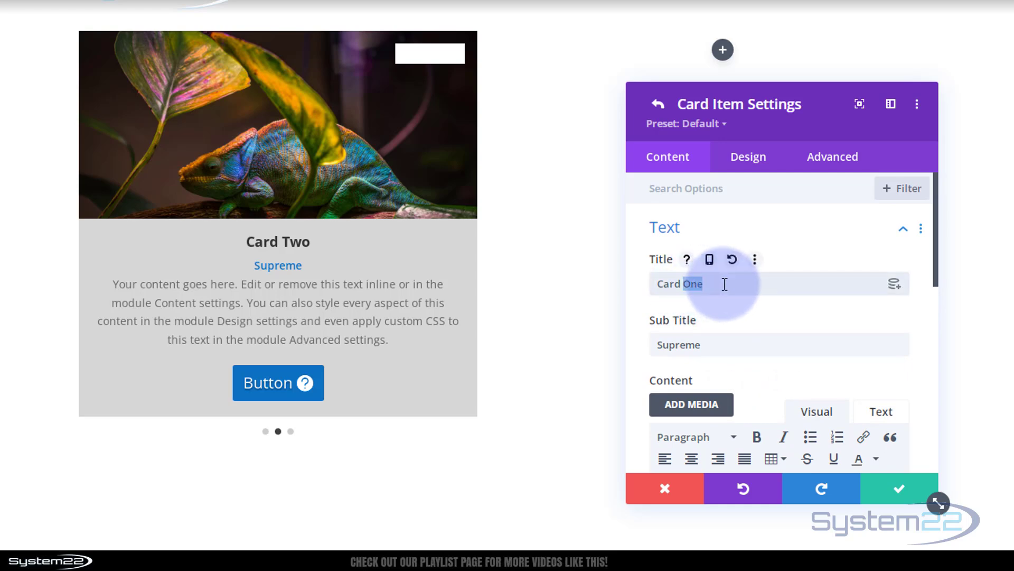
{"action": "type", "text": "Three"}
Replace Card Three's image with the colourful canal houses picture pexels-pixabay-417344.jpg from the media library
{"action": "scroll", "coordinate": [747, 317], "scroll_direction": "down", "scroll_amount": 5}
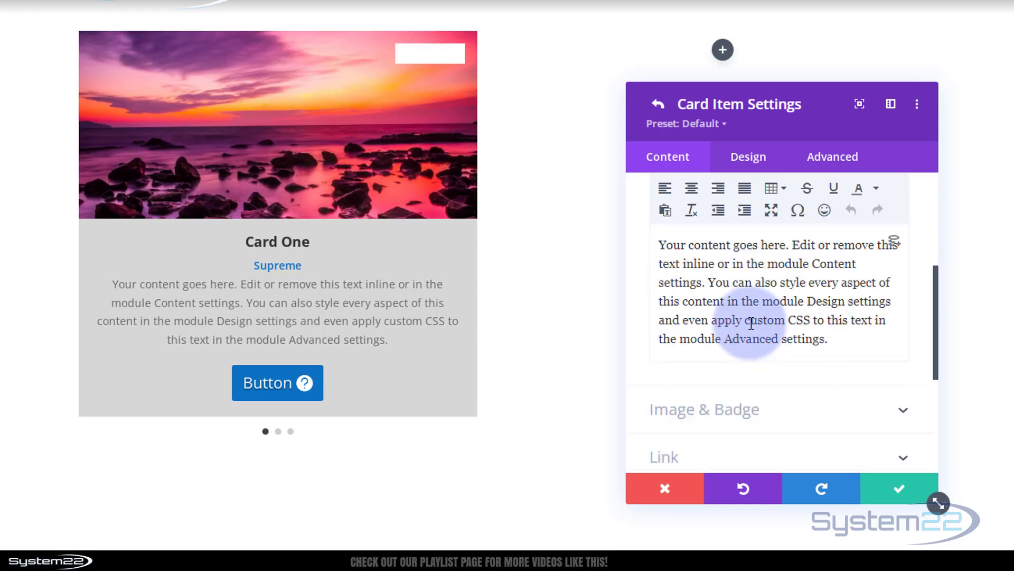
{"action": "scroll", "coordinate": [751, 324], "scroll_direction": "down", "scroll_amount": 1}
{"action": "left_click", "coordinate": [750, 368]}
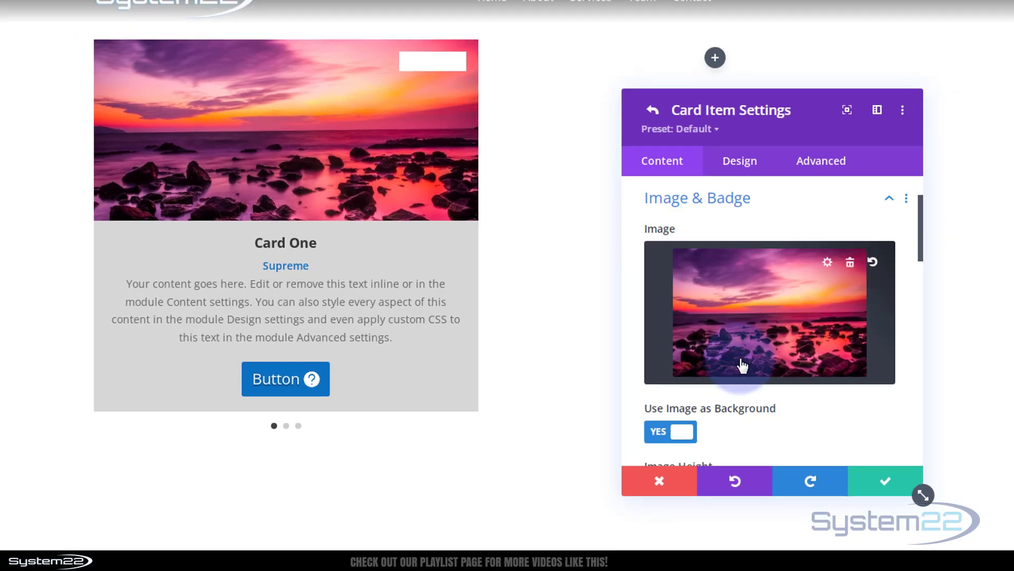
{"action": "left_click", "coordinate": [738, 353]}
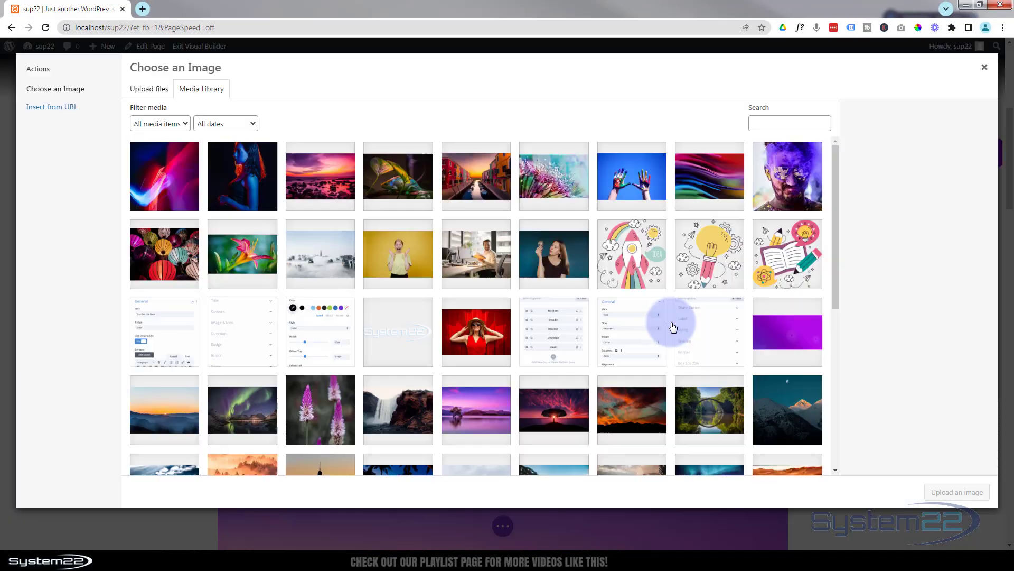
{"action": "left_click", "coordinate": [476, 180]}
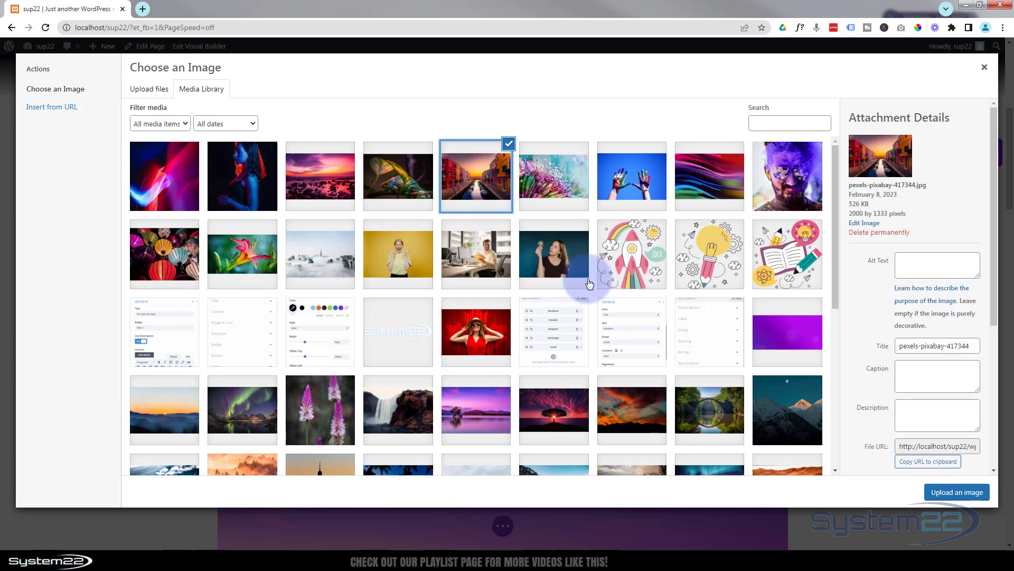
{"action": "left_click", "coordinate": [969, 493]}
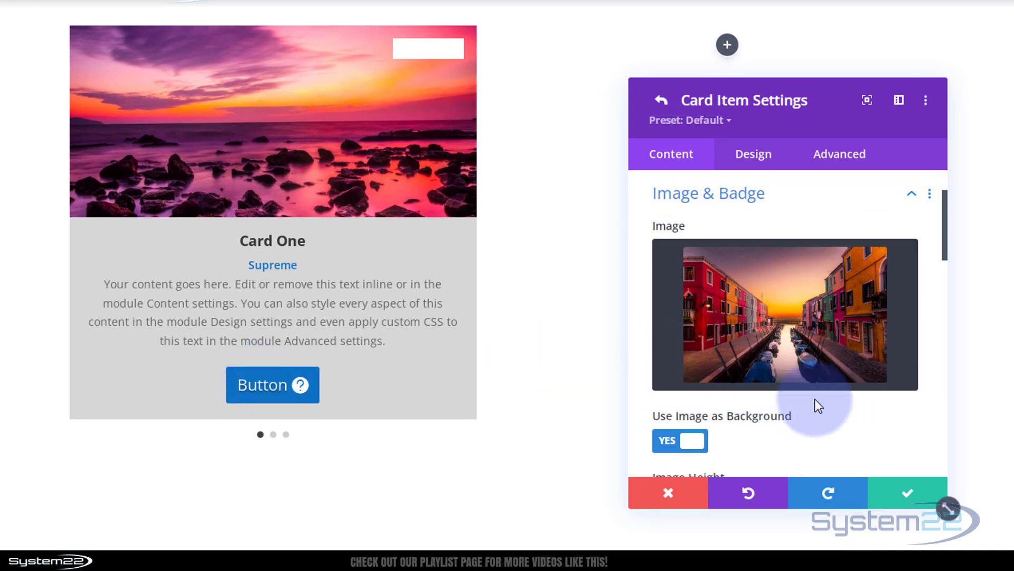
{"action": "scroll", "coordinate": [816, 396], "scroll_direction": "down", "scroll_amount": 2}
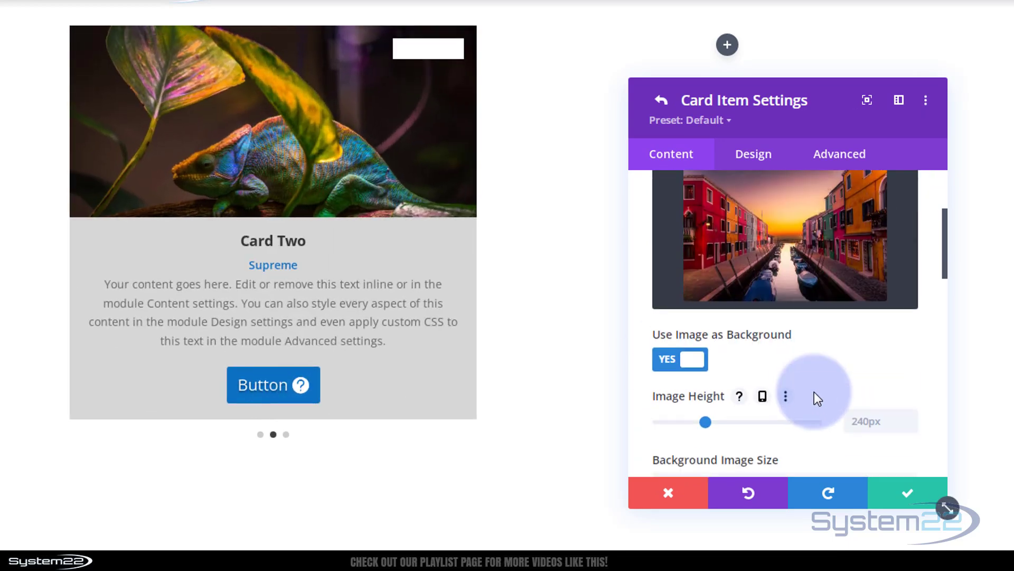
{"action": "scroll", "coordinate": [814, 392], "scroll_direction": "down", "scroll_amount": 5}
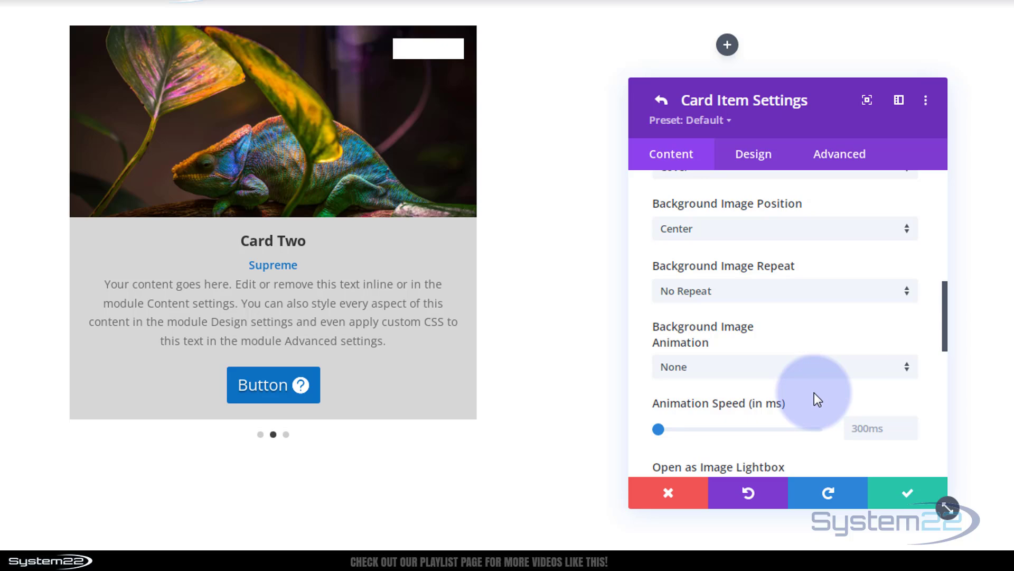
{"action": "scroll", "coordinate": [813, 393], "scroll_direction": "down", "scroll_amount": 8}
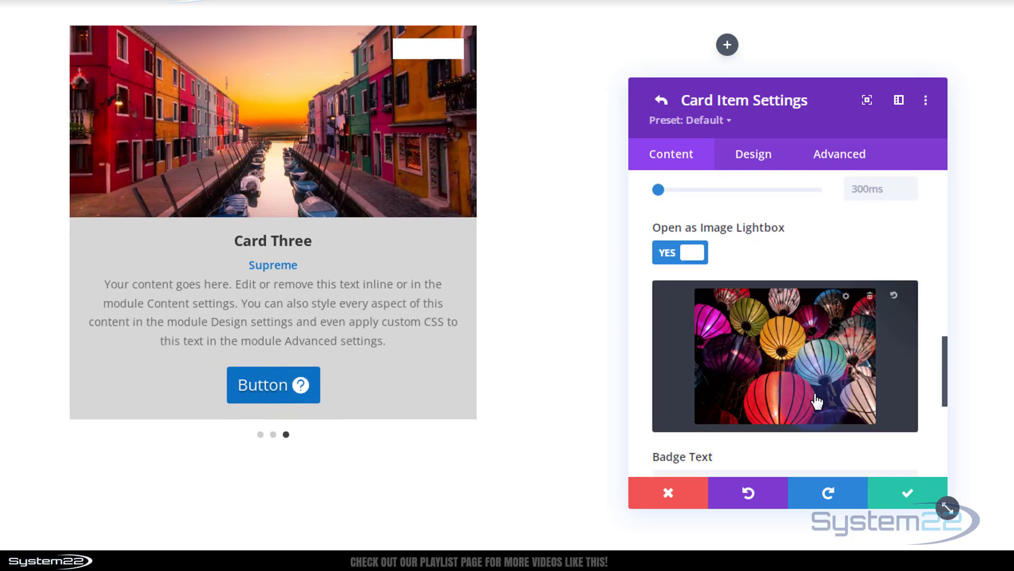
{"action": "scroll", "coordinate": [816, 400], "scroll_direction": "down", "scroll_amount": 3}
{"action": "left_click", "coordinate": [713, 298]}
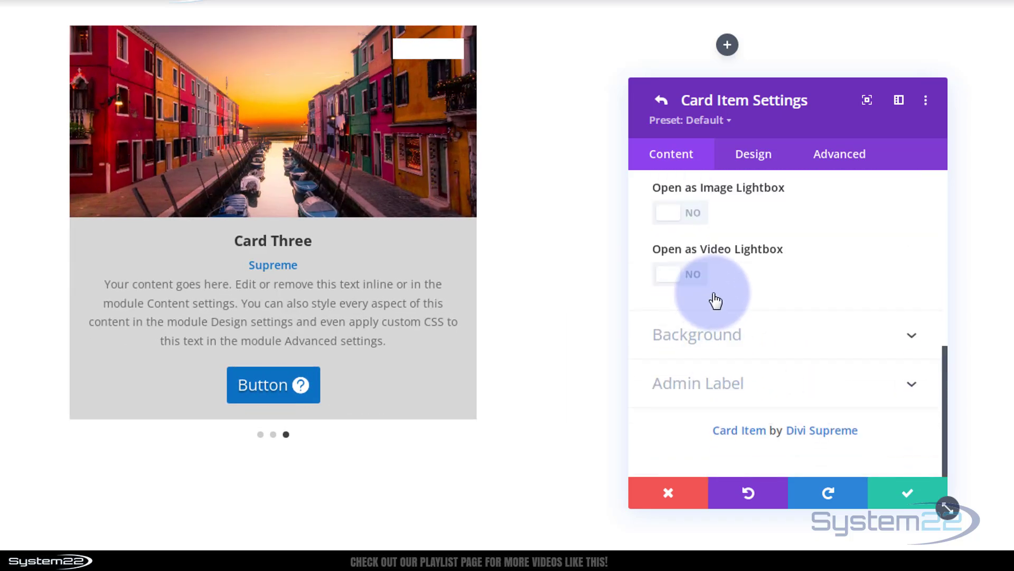
{"action": "left_click_drag", "start_coordinate": [697, 252], "coordinate": [641, 253]}
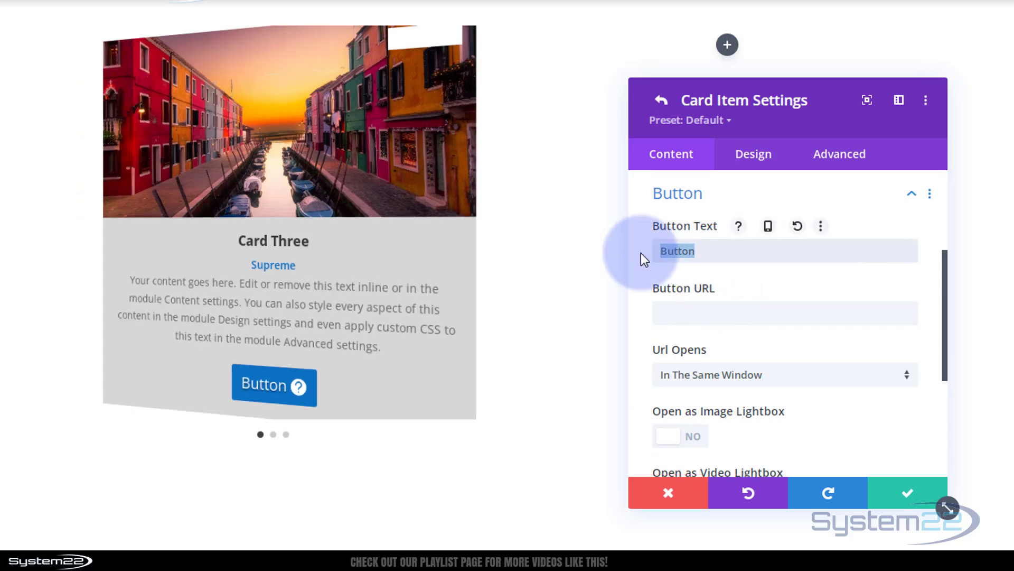
{"action": "type", "text": "Video"}
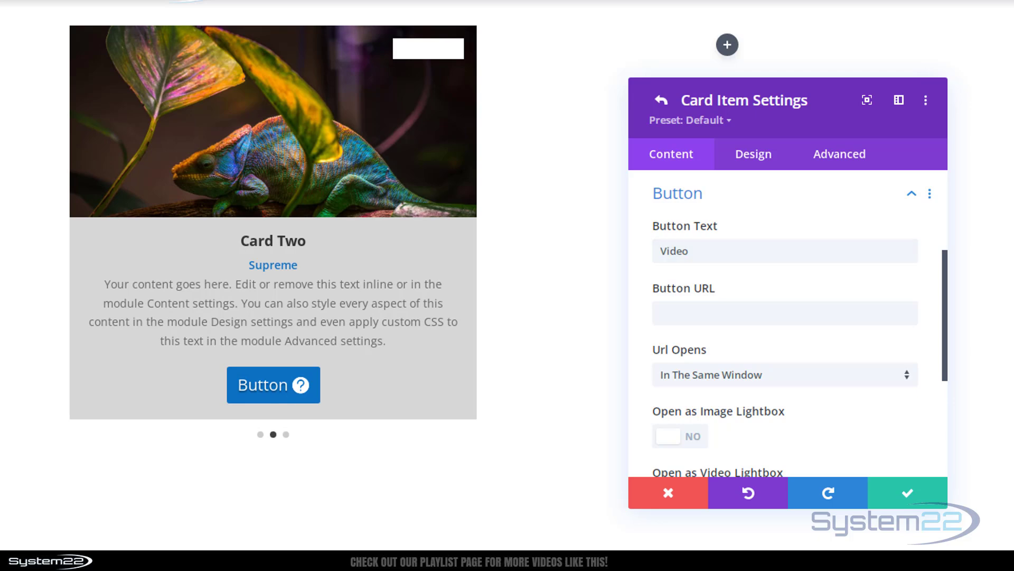
{"action": "left_click", "coordinate": [716, 312]}
{"action": "type", "text": "https://youtu.be/BFNK_voTUyU"}
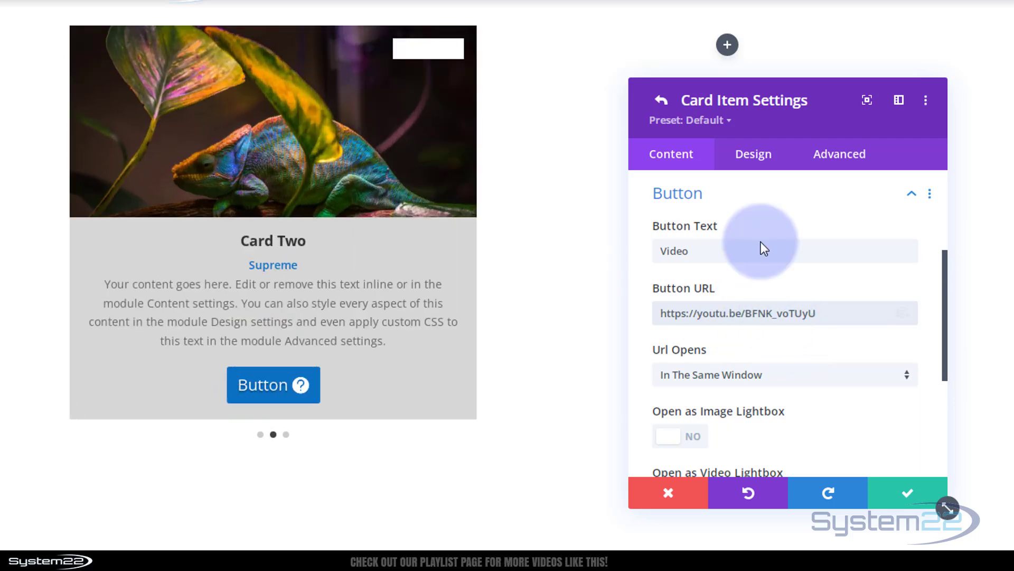
Search the button icons for "video", assign the YouTube-style play icon to Card Three's button, and save the card
{"action": "left_click", "coordinate": [754, 154]}
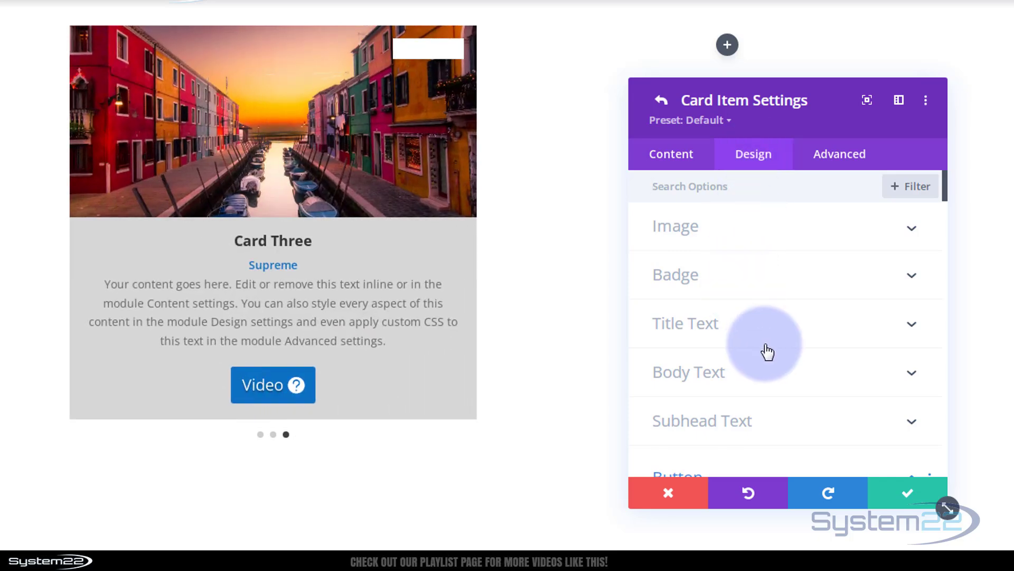
{"action": "scroll", "coordinate": [766, 349], "scroll_direction": "down", "scroll_amount": 3}
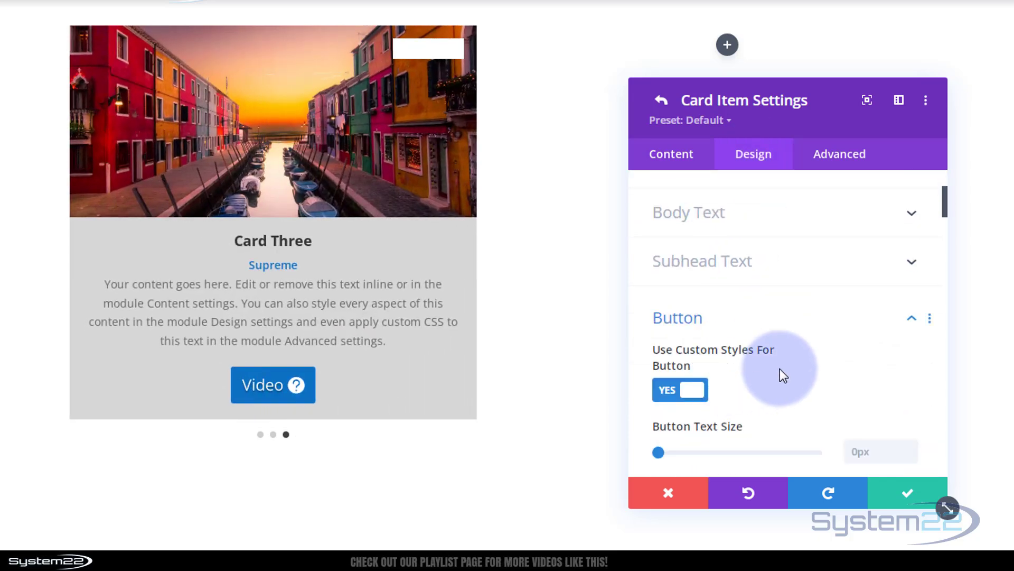
{"action": "scroll", "coordinate": [781, 373], "scroll_direction": "down", "scroll_amount": 6}
{"action": "scroll", "coordinate": [783, 377], "scroll_direction": "down", "scroll_amount": 10}
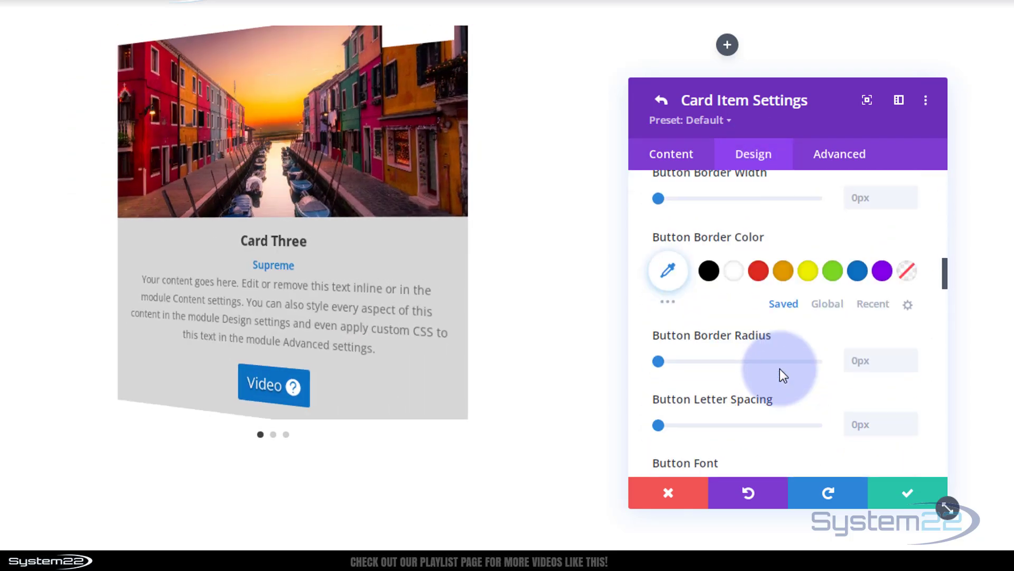
{"action": "scroll", "coordinate": [780, 369], "scroll_direction": "down", "scroll_amount": 3}
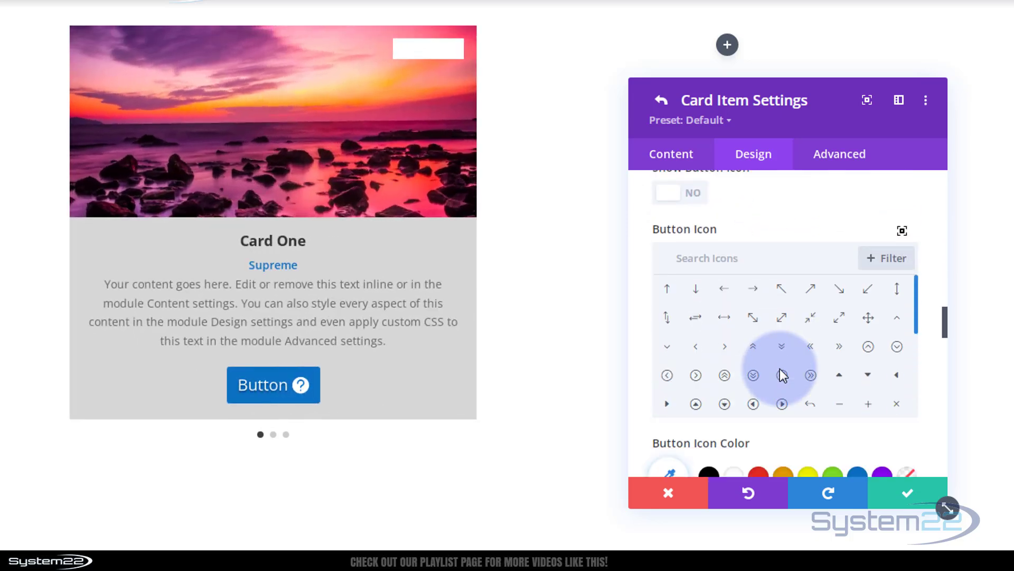
{"action": "left_click", "coordinate": [680, 259]}
{"action": "type", "text": "video"}
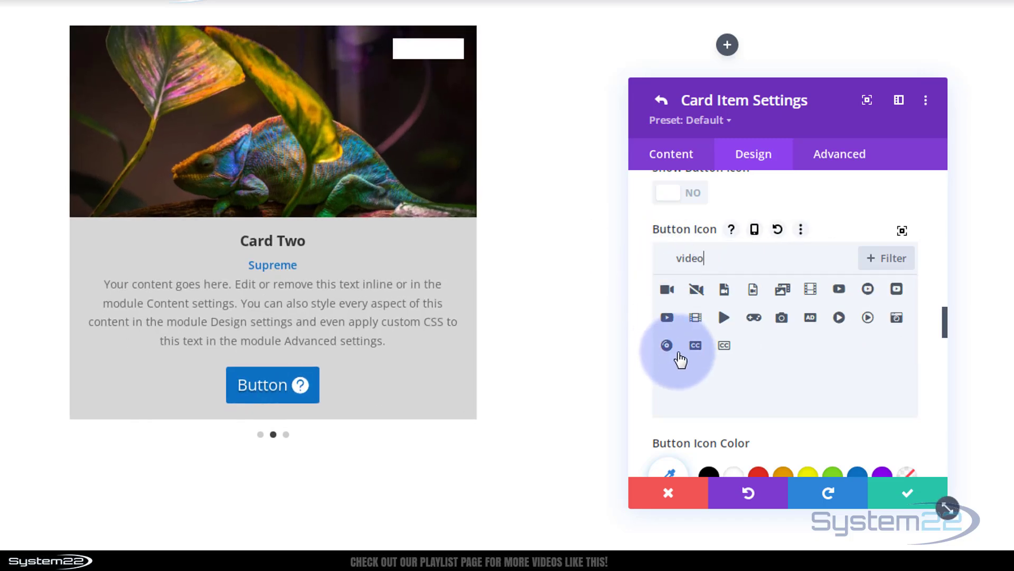
{"action": "left_click", "coordinate": [667, 318]}
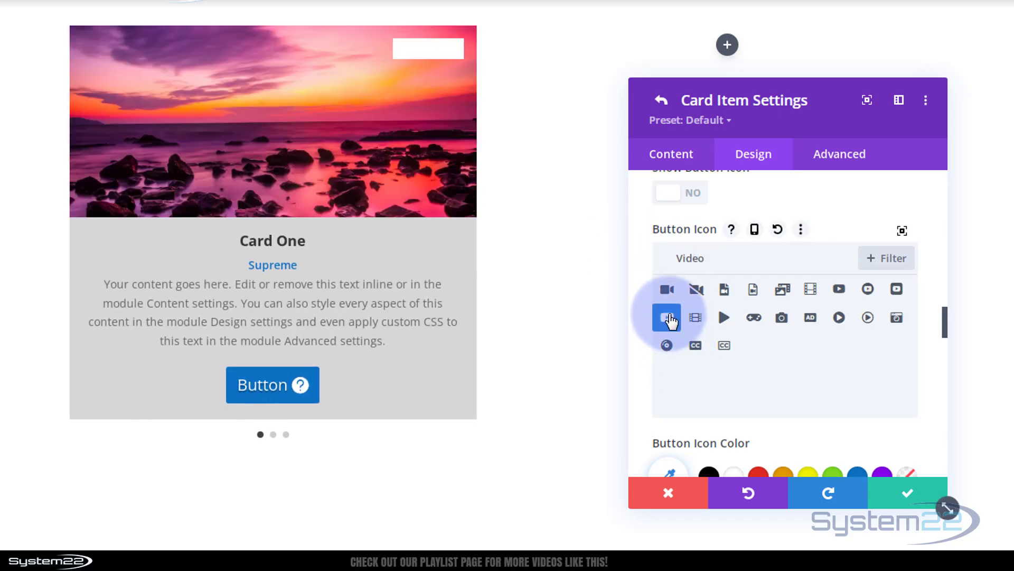
{"action": "left_click", "coordinate": [908, 493]}
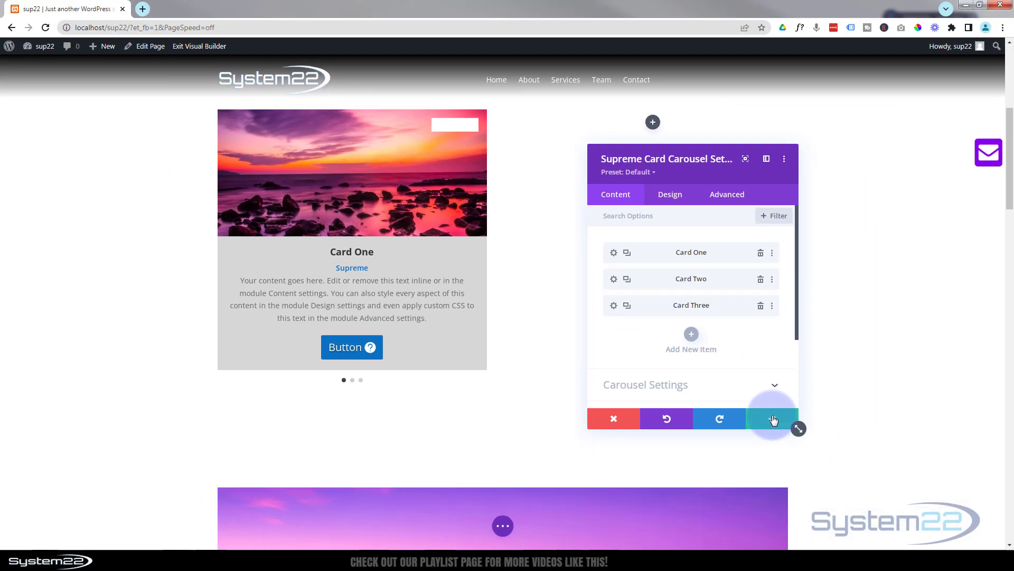
Save the card carousel module's settings and save the page
{"action": "left_click", "coordinate": [773, 420]}
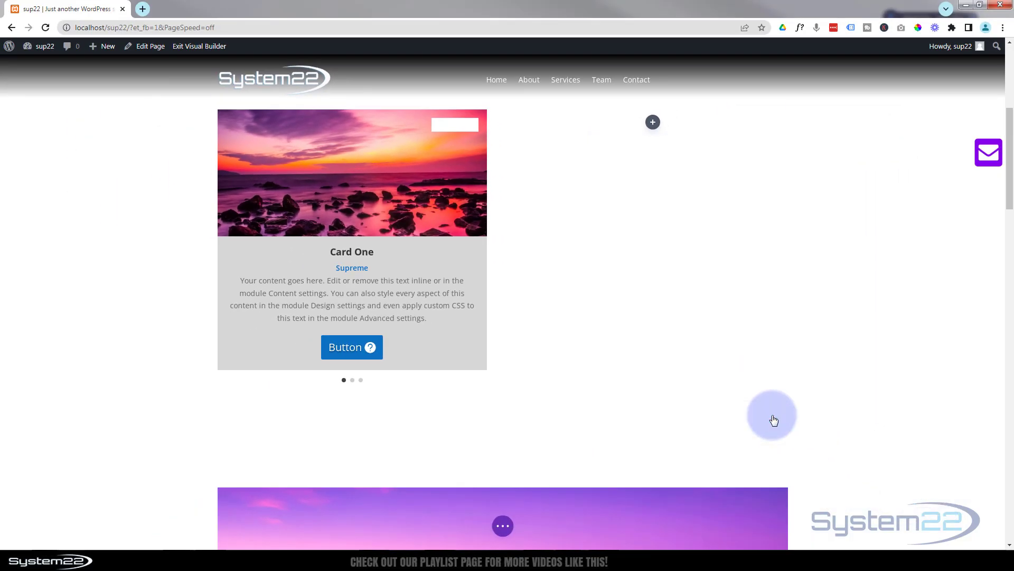
{"action": "left_click", "coordinate": [504, 527]}
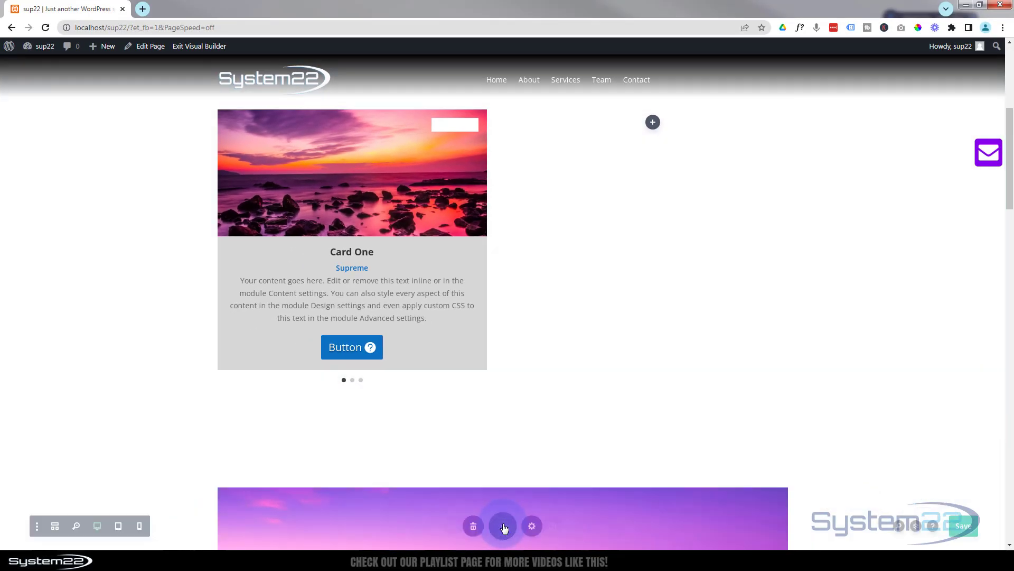
{"action": "left_click", "coordinate": [973, 527]}
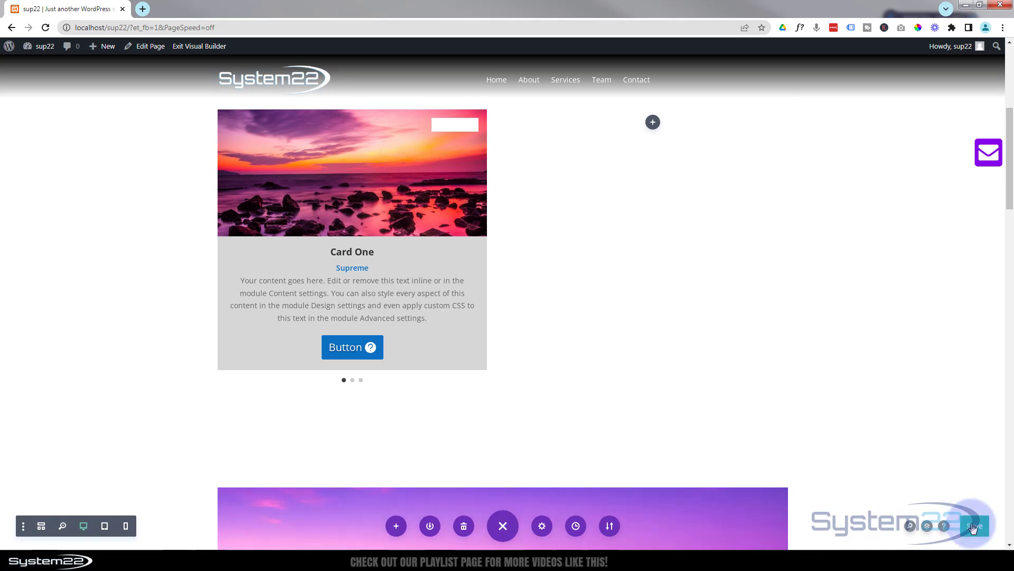
Exit the Visual Builder and test the video popups of Card Two's image and Card Three's Video button on the live page, closing each popup
{"action": "left_click", "coordinate": [193, 47]}
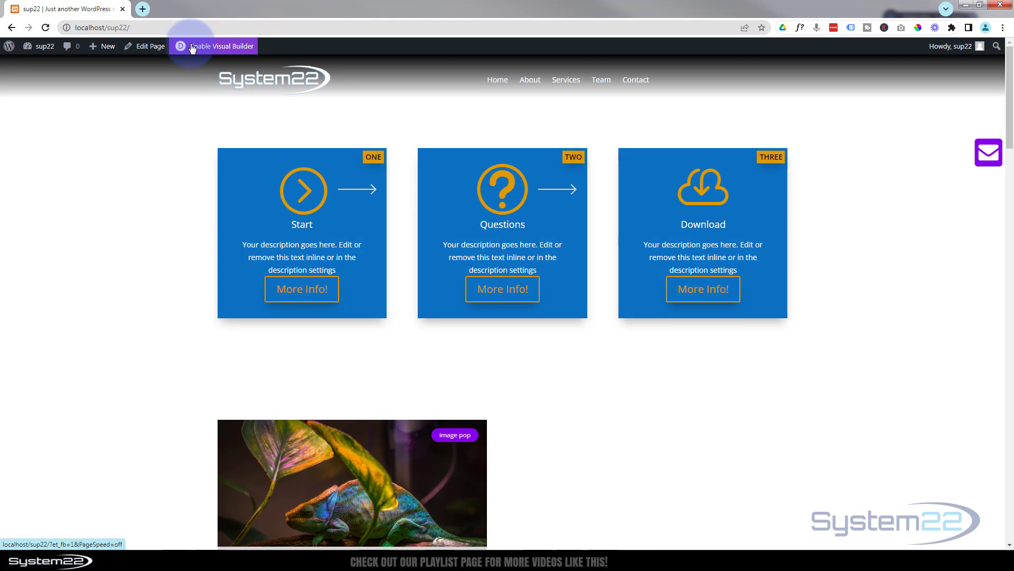
{"action": "scroll", "coordinate": [179, 174], "scroll_direction": "down", "scroll_amount": 3}
{"action": "scroll", "coordinate": [178, 173], "scroll_direction": "down", "scroll_amount": 1}
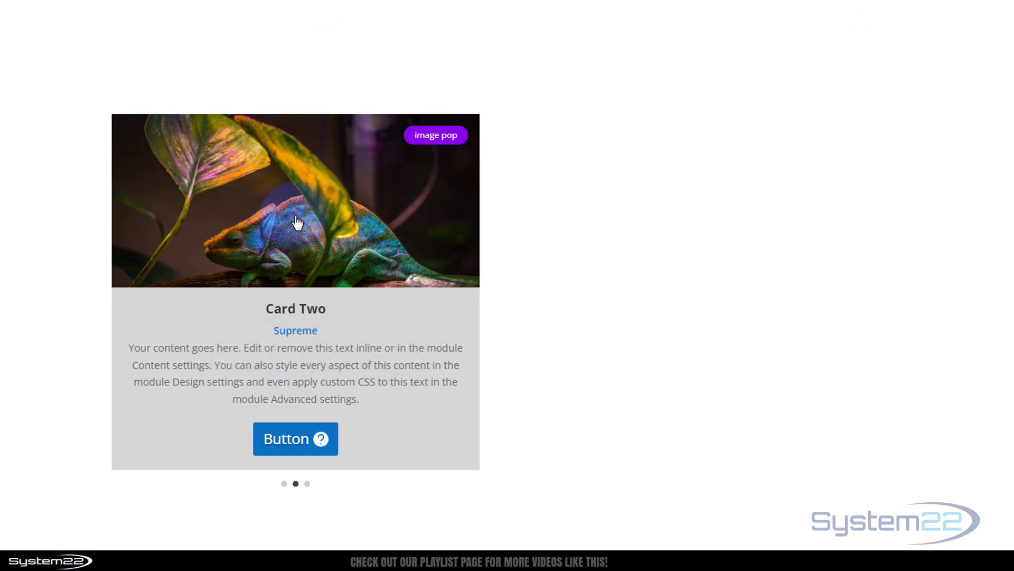
{"action": "left_click", "coordinate": [335, 236]}
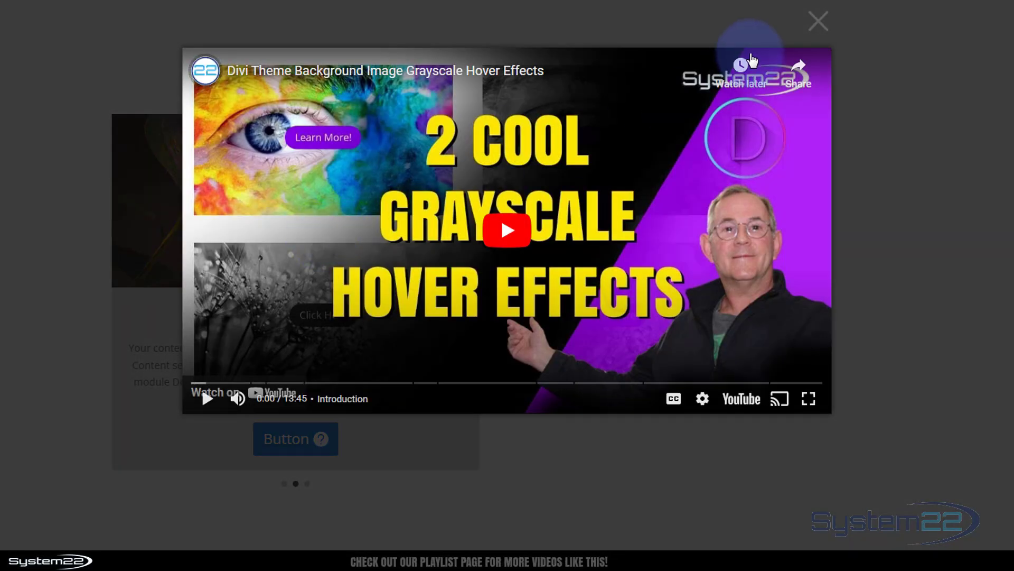
{"action": "left_click", "coordinate": [817, 23]}
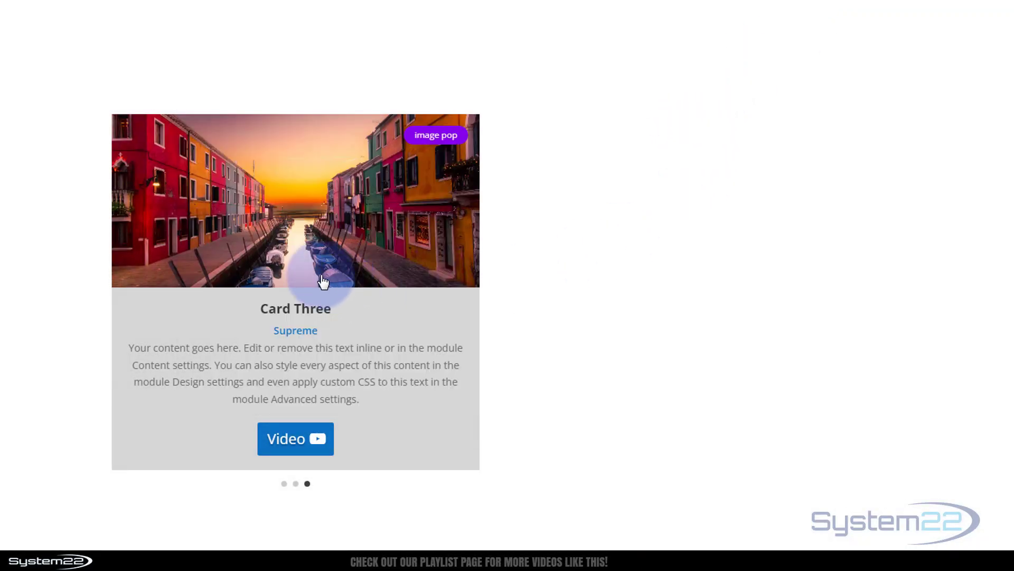
{"action": "left_click", "coordinate": [287, 443]}
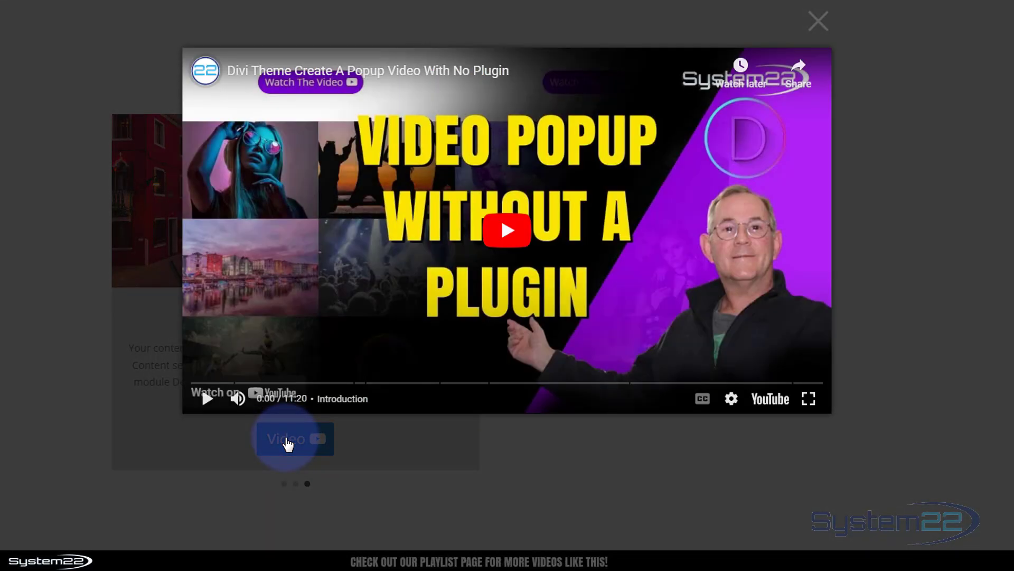
{"action": "left_click", "coordinate": [833, 15]}
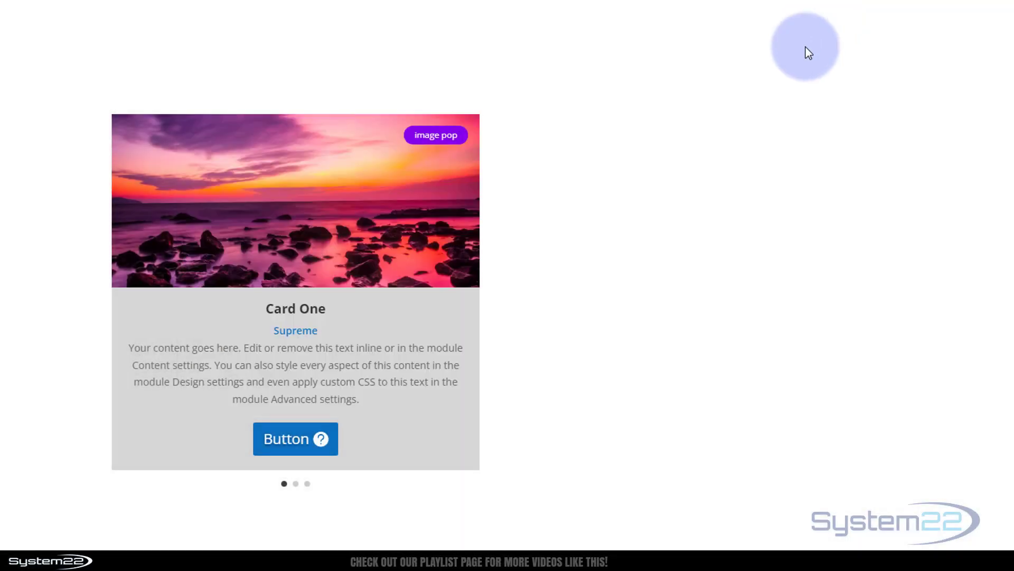